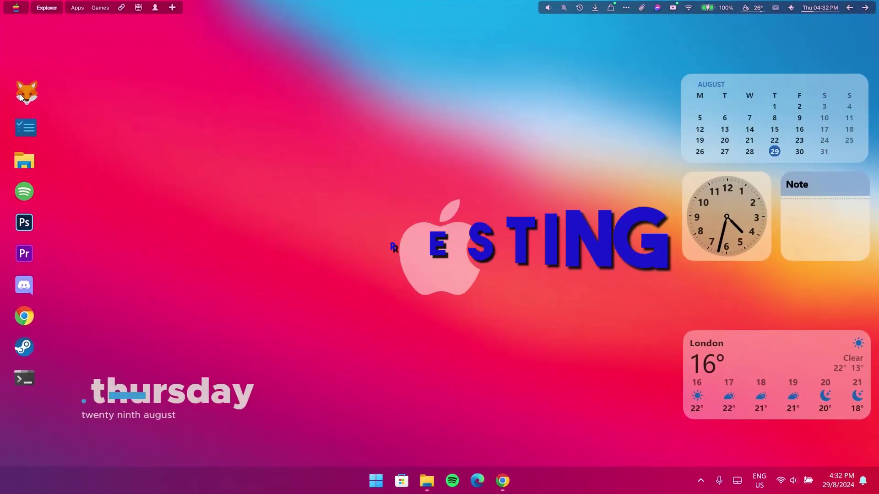
pyautogui.click(15, 7)
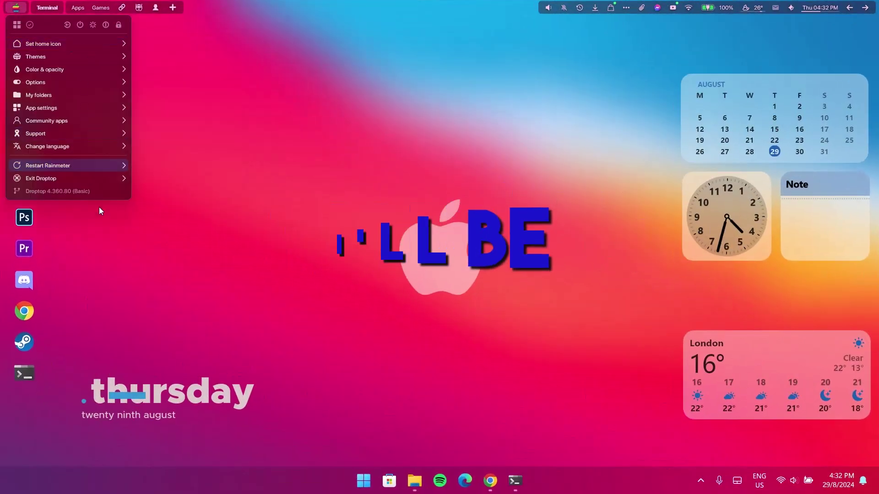
pyautogui.moveTo(92, 165)
pyautogui.click(174, 166)
pyautogui.click(593, 7)
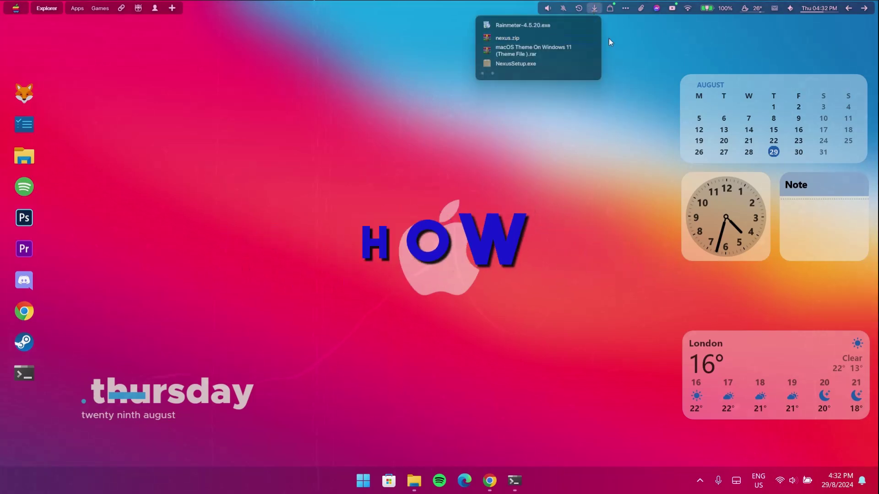
pyautogui.click(547, 8)
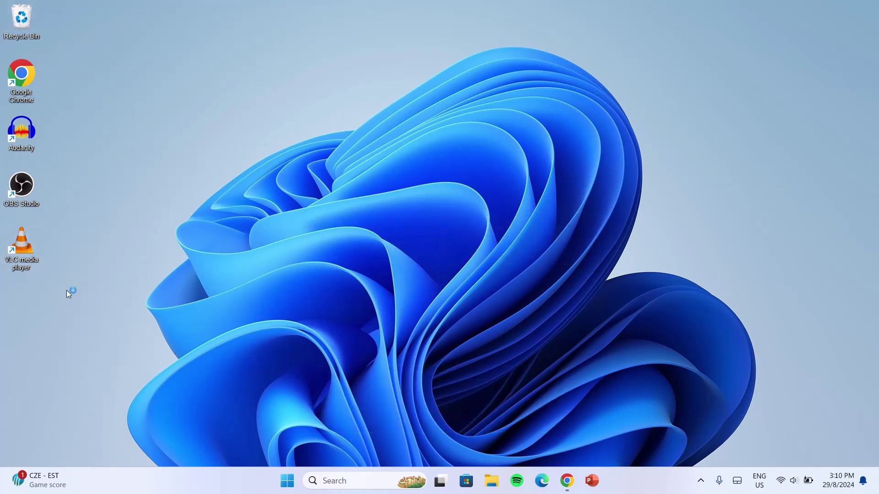
# - Hide the desktop icons and unpin PowerPoint from the taskbar
pyautogui.rightClick(137, 100)
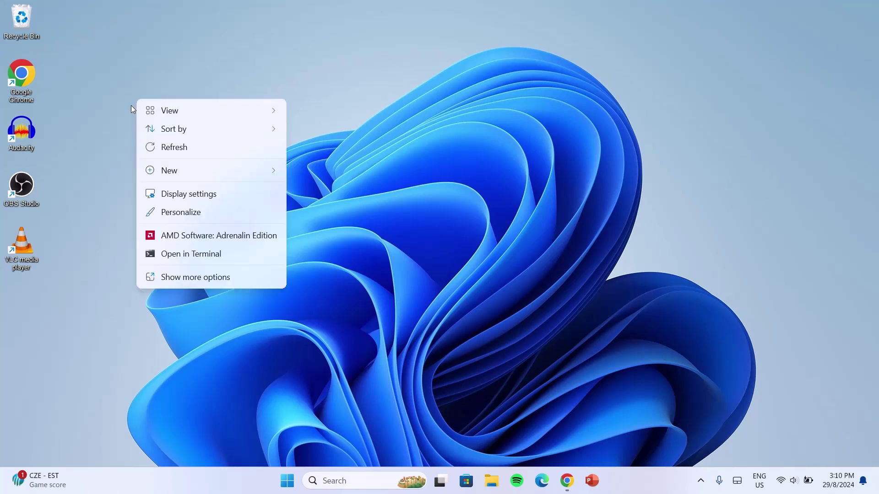
pyautogui.moveTo(153, 107)
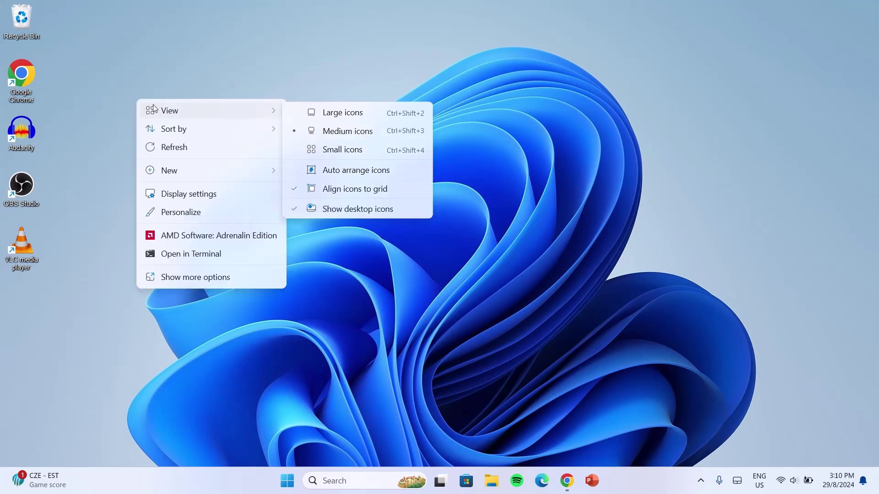
pyautogui.click(356, 210)
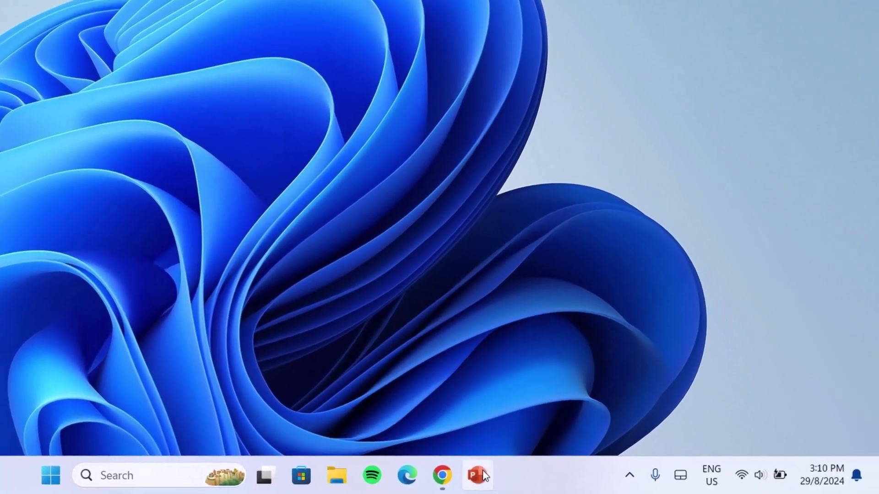
pyautogui.rightClick(546, 476)
pyautogui.click(400, 430)
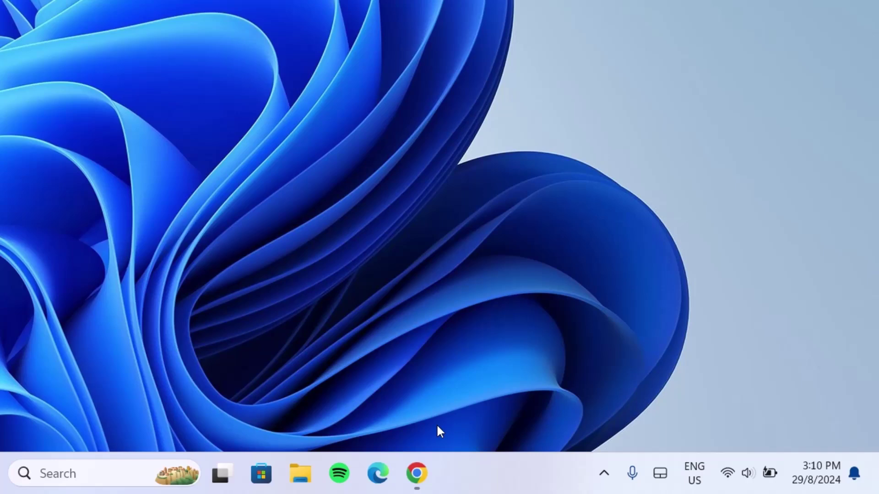
# - In the taskbar settings, turn off Task view, Widgets and Pen menu, and set Search to Hide
pyautogui.rightClick(470, 455)
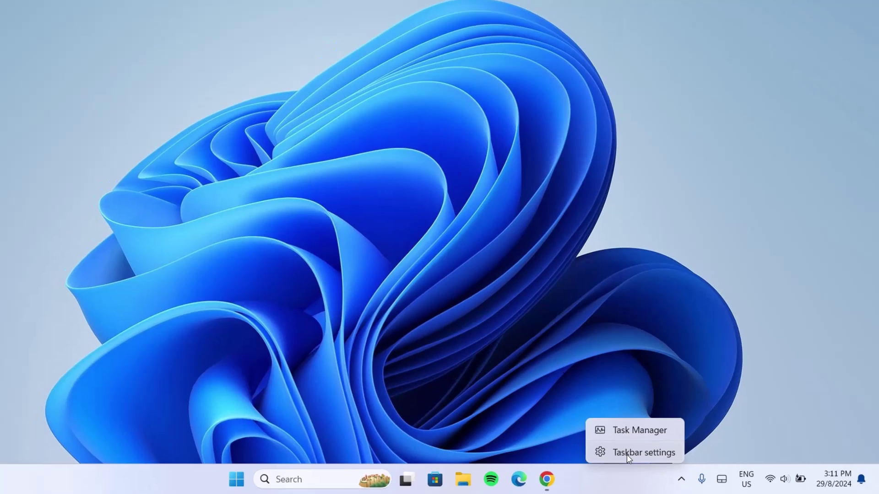
pyautogui.click(541, 444)
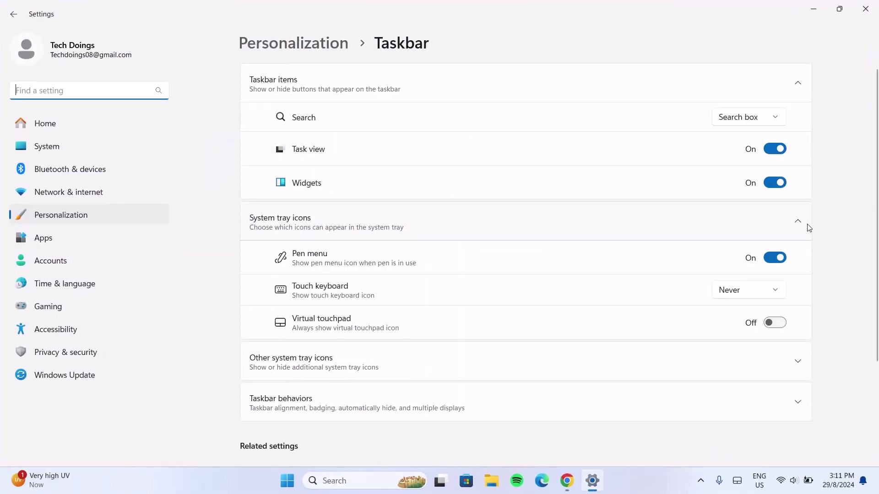
pyautogui.click(774, 151)
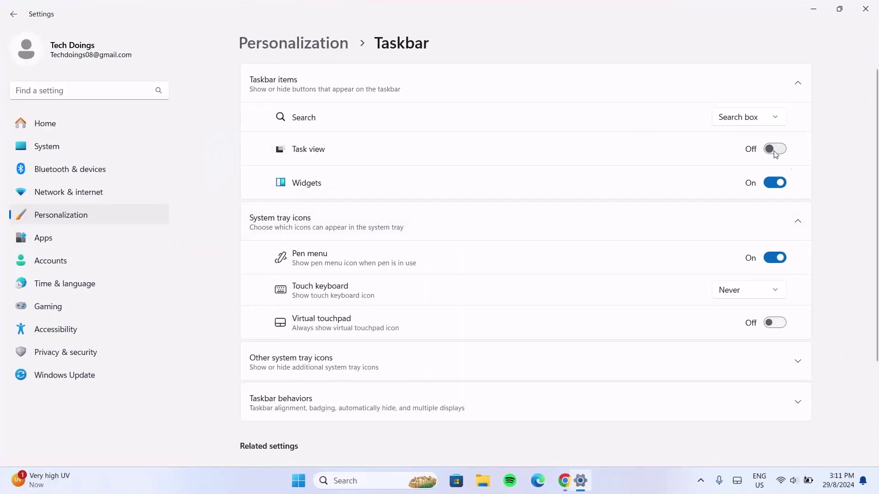
pyautogui.click(775, 185)
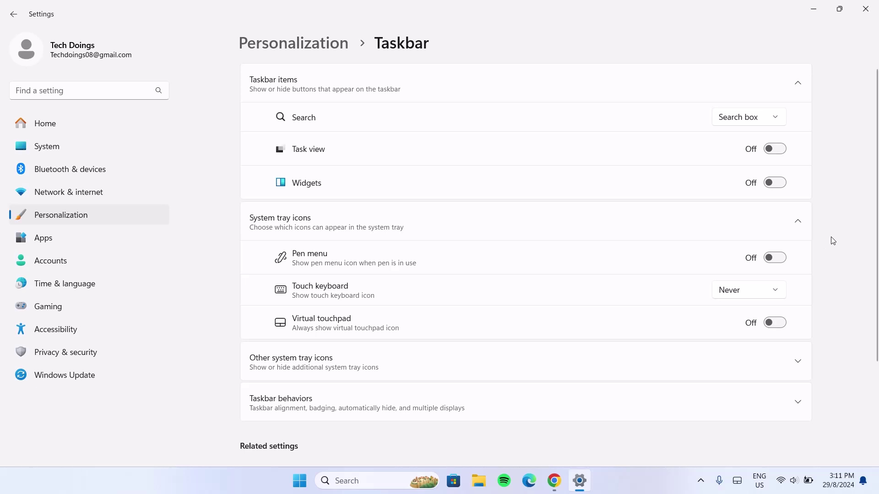
pyautogui.click(781, 121)
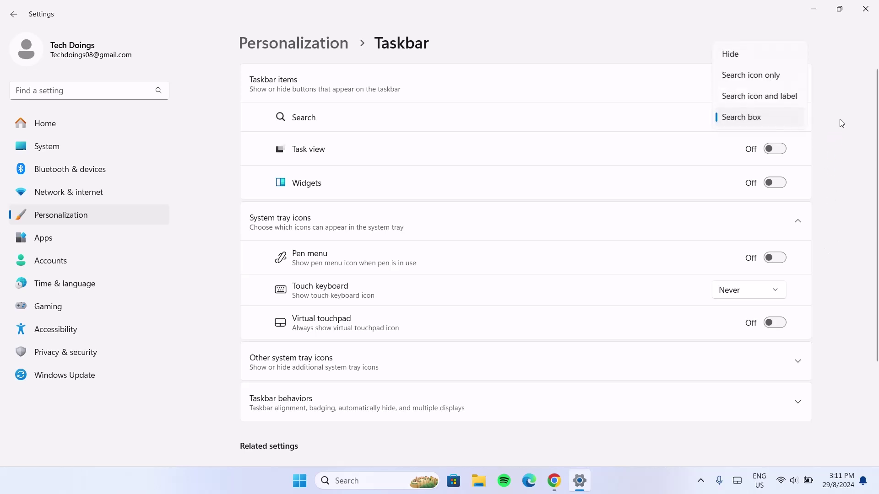
pyautogui.click(747, 54)
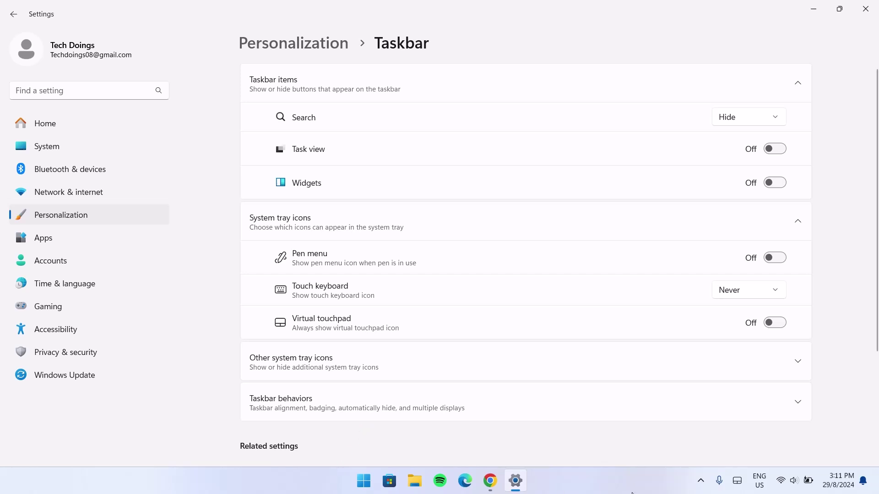
pyautogui.click(866, 9)
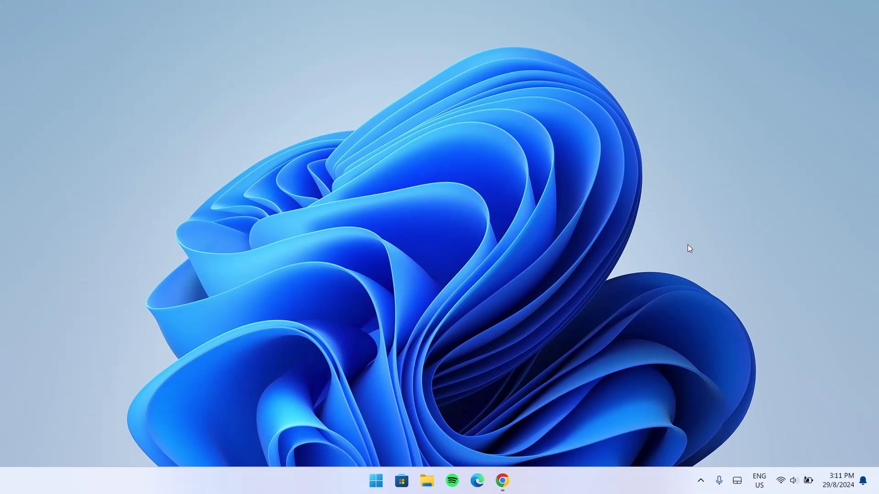
# - Switch to Chrome, download "macOS Theme On Windows 11 (Theme File ).rar" from MEGA and show it in its folder
pyautogui.click(509, 481)
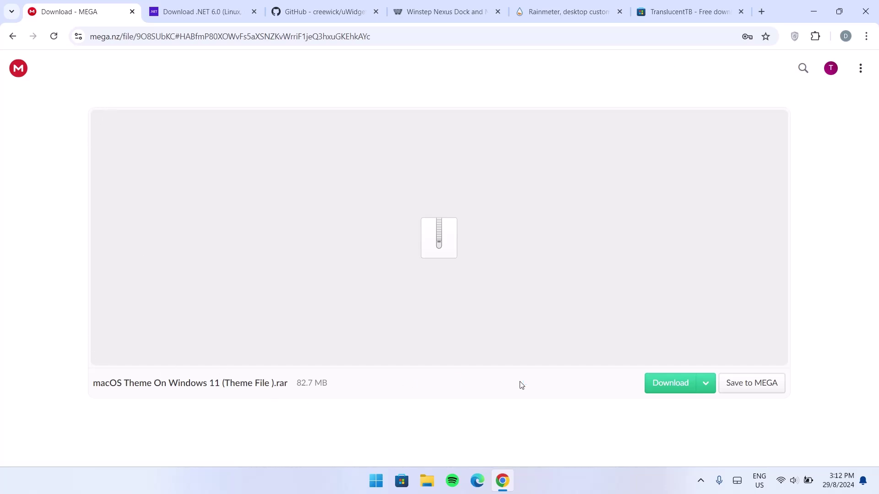
pyautogui.click(677, 390)
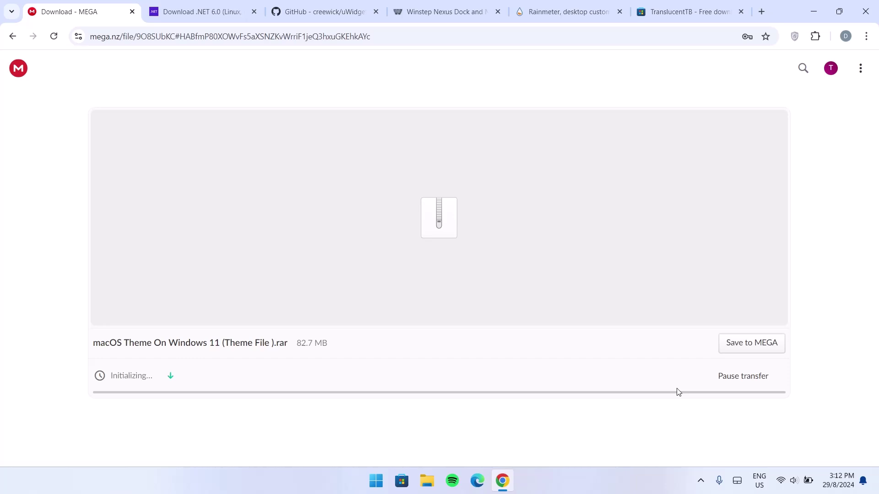
pyautogui.moveTo(811, 91)
pyautogui.click(795, 64)
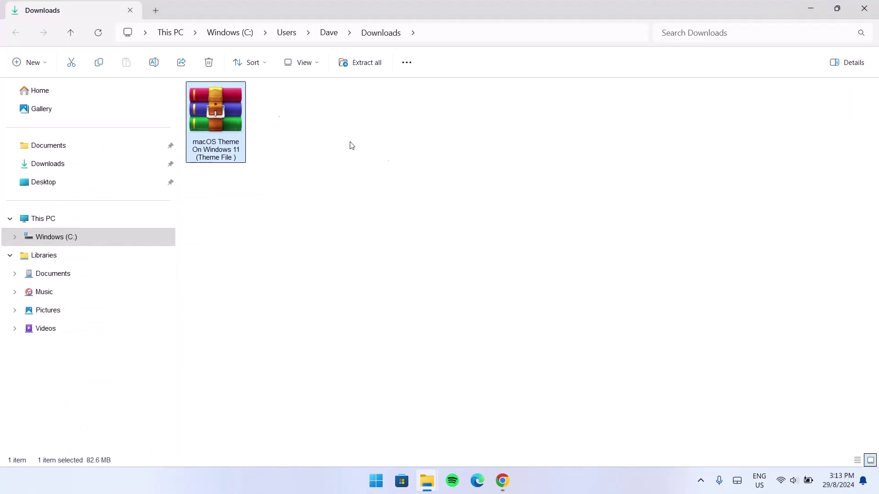
# - Extract the macOS Theme On Windows 11 archive directly into the Downloads folder with WinRAR
pyautogui.rightClick(229, 115)
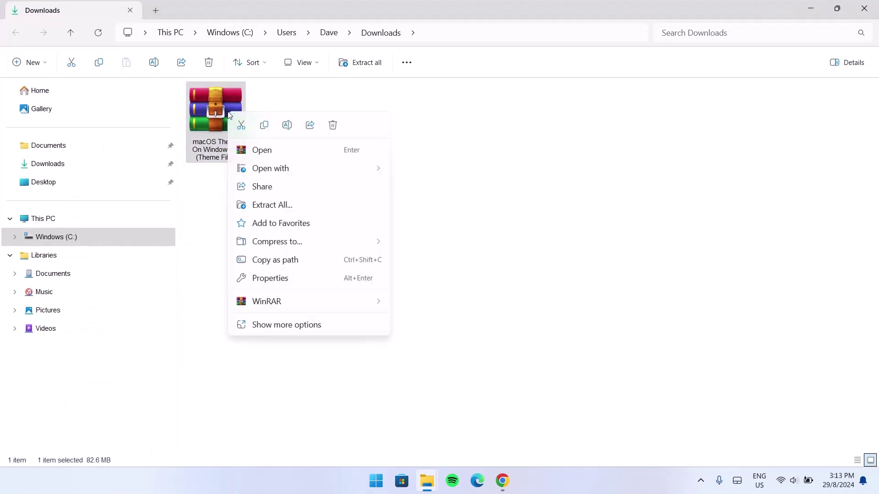
pyautogui.moveTo(259, 305)
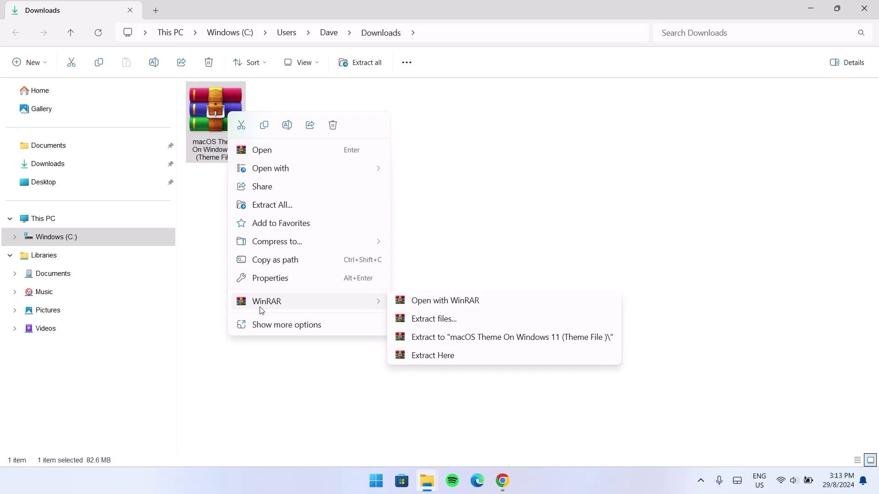
pyautogui.click(438, 358)
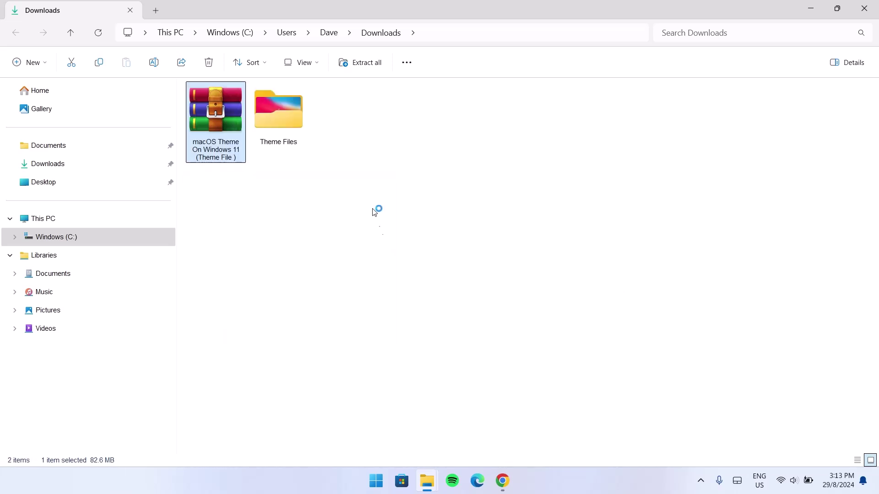
# - In the Theme Files folder, switch to large icons and set the Mac Wallpaper image as the desktop background
pyautogui.doubleClick(295, 111)
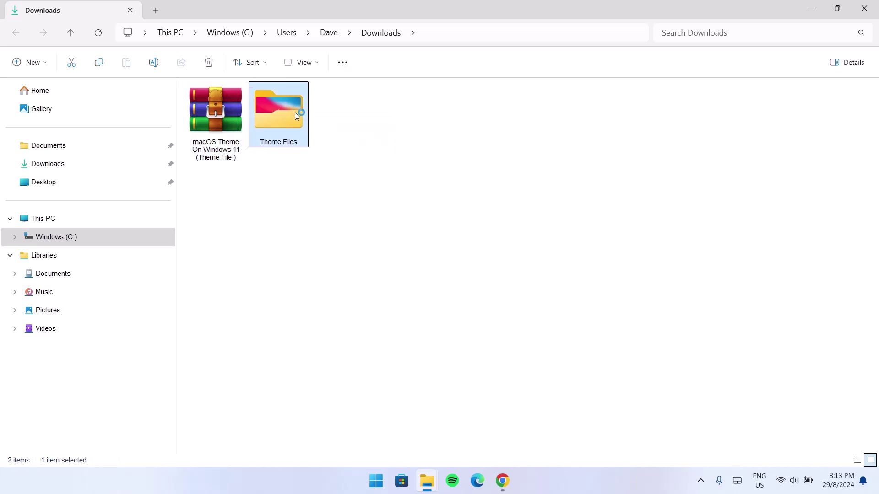
pyautogui.click(321, 64)
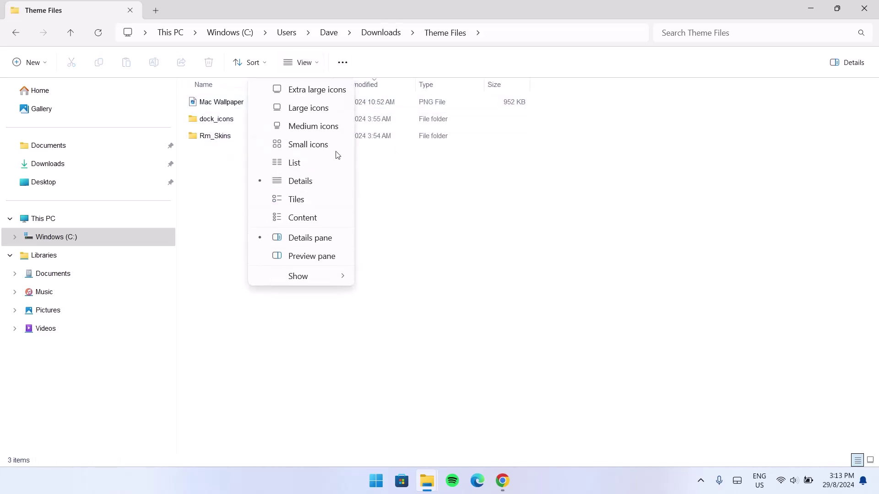
pyautogui.click(308, 108)
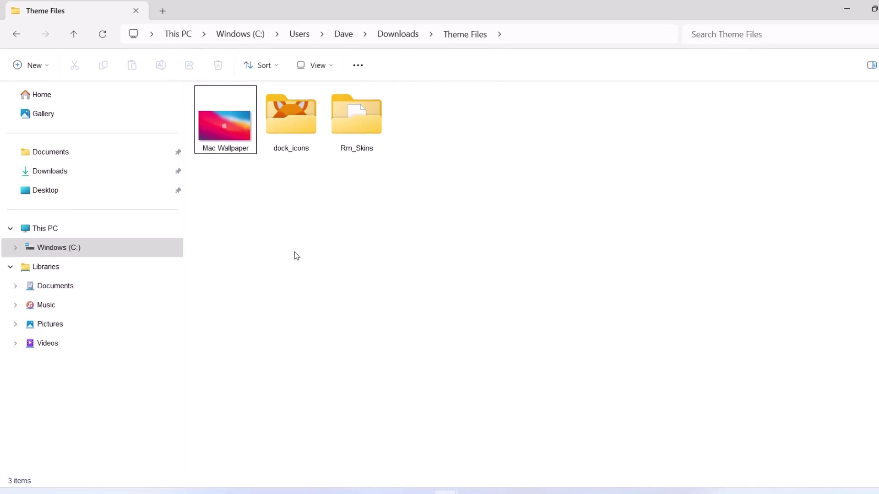
pyautogui.rightClick(254, 151)
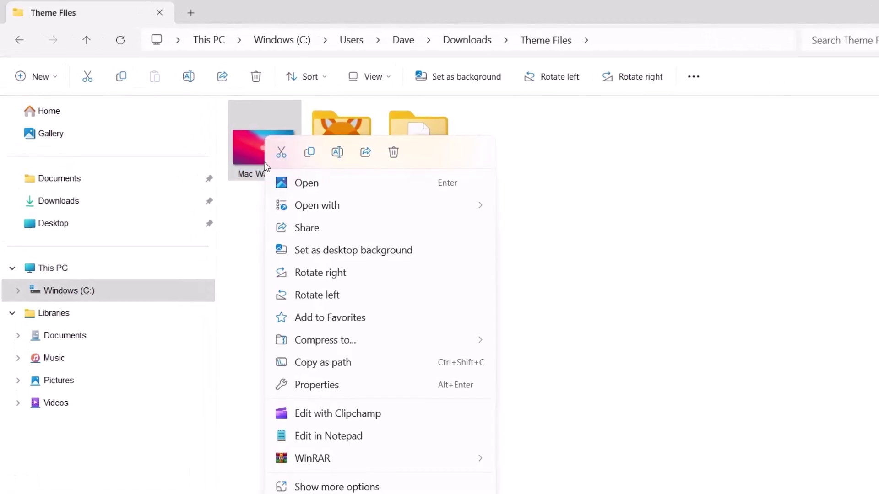
pyautogui.click(317, 251)
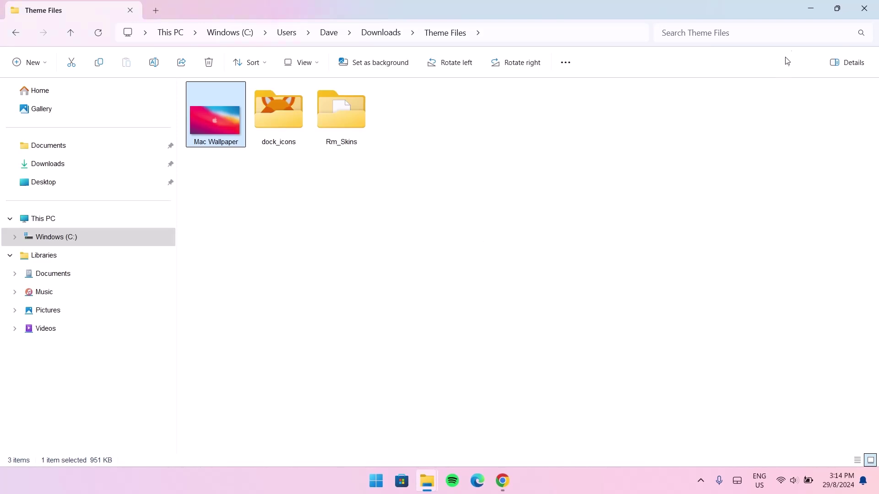
pyautogui.click(811, 9)
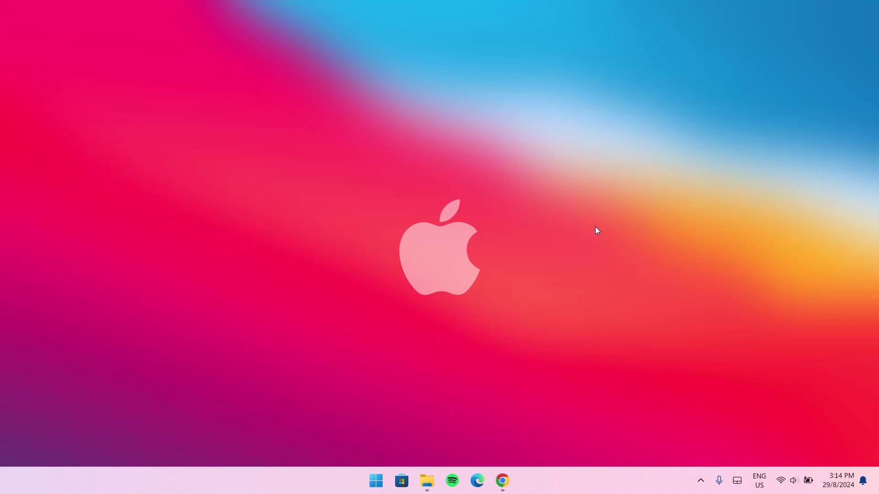
# - Switch to Chrome, download win-x64.zip from the uWidgets v0.5.4-beta release on GitHub and show it in its folder
pyautogui.click(502, 480)
pyautogui.click(325, 10)
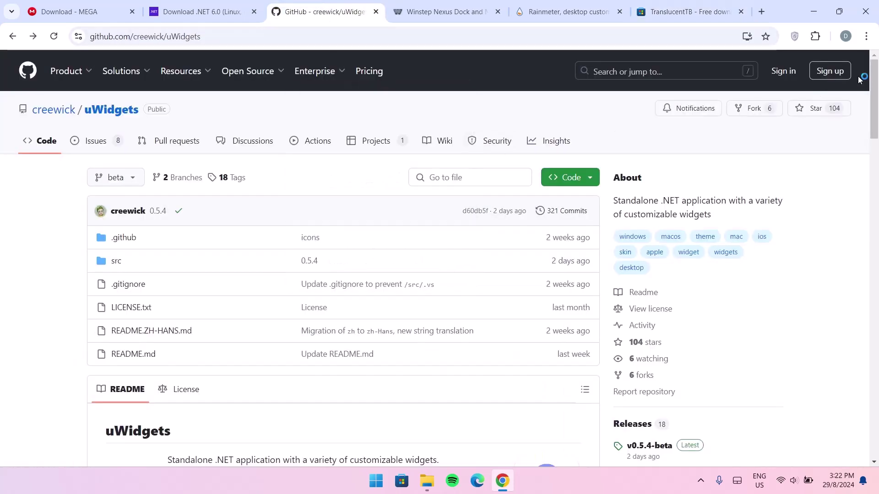
pyautogui.scroll(-7, 876, 85)
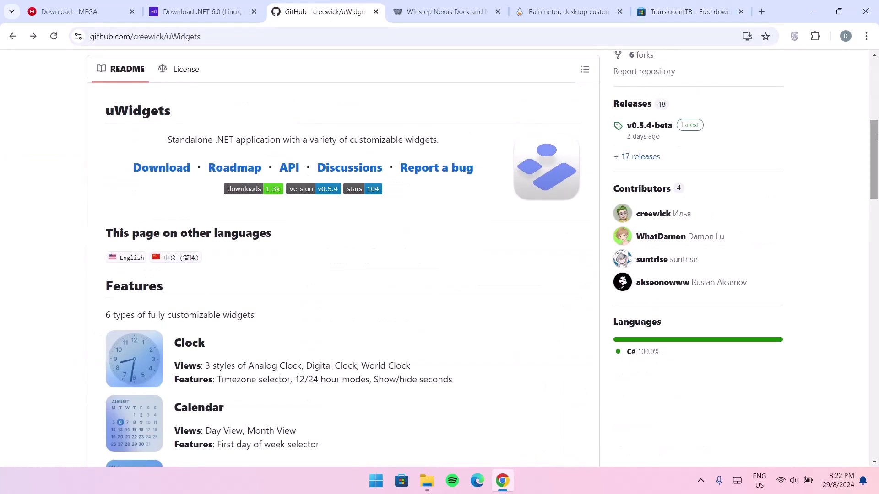
pyautogui.click(693, 127)
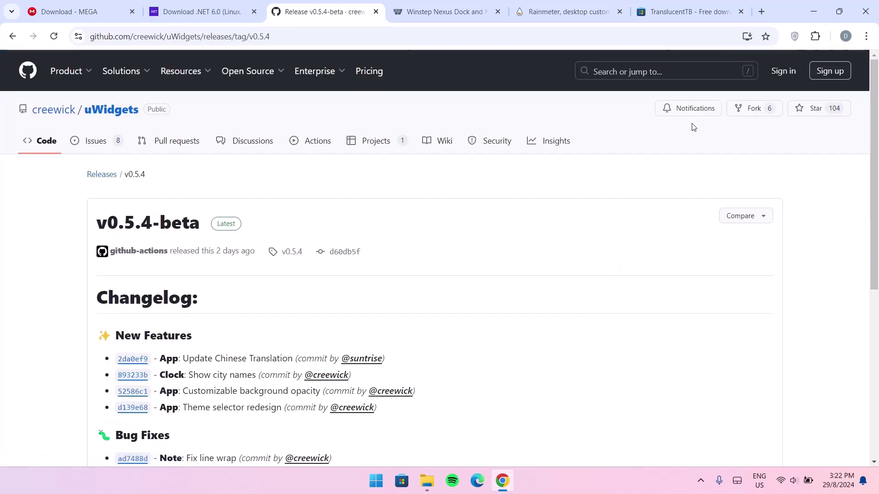
pyautogui.scroll(-7, 867, 146)
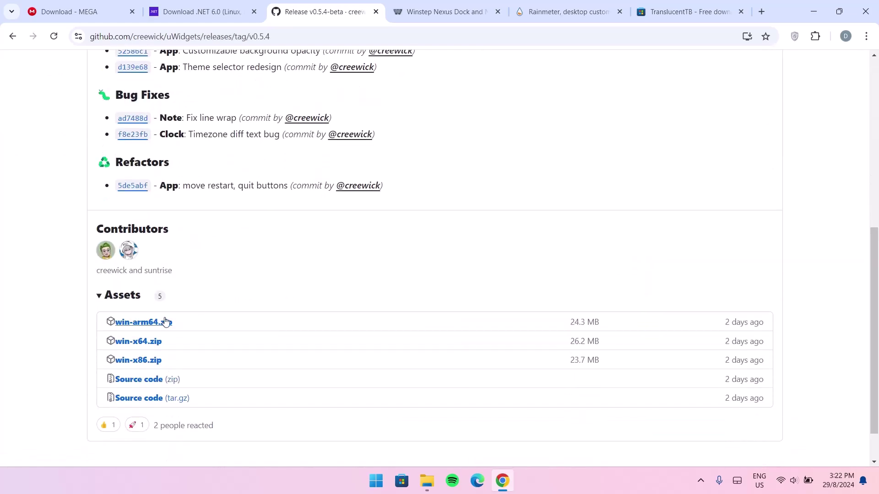
pyautogui.click(141, 347)
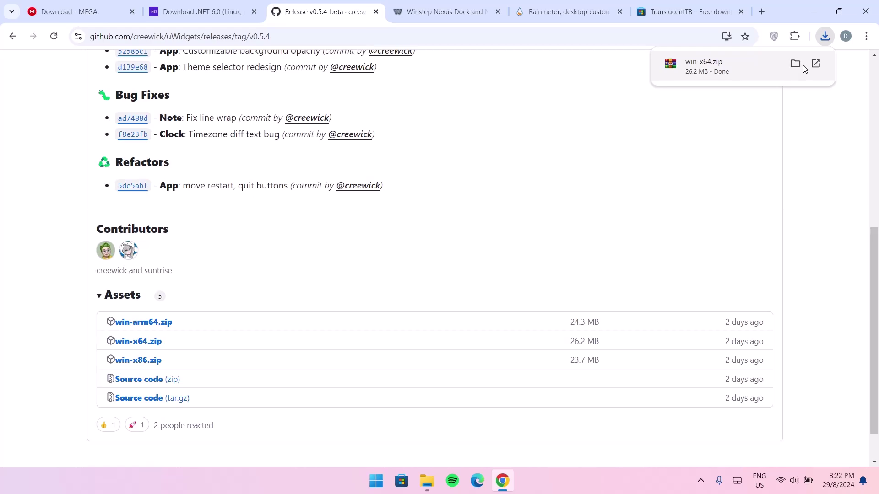
pyautogui.click(798, 64)
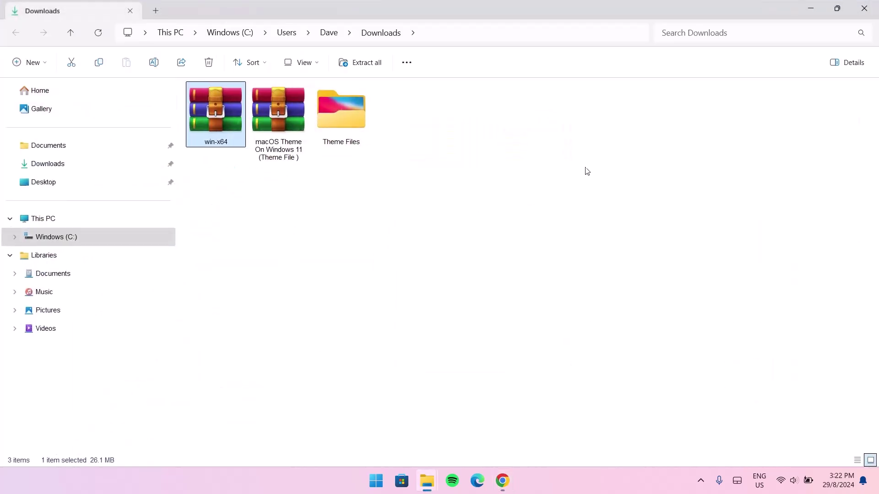
# - Extract the win-x64 archive directly into the Downloads folder with WinRAR
pyautogui.rightClick(212, 109)
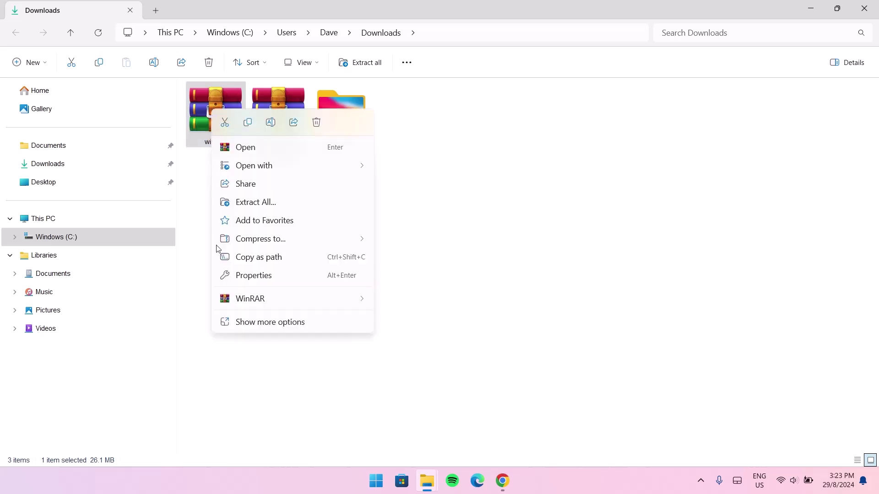
pyautogui.moveTo(251, 302)
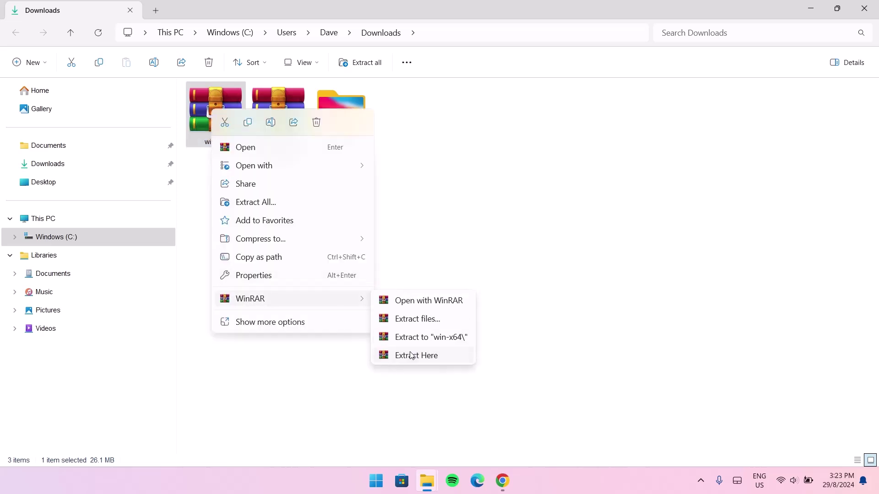
pyautogui.click(412, 353)
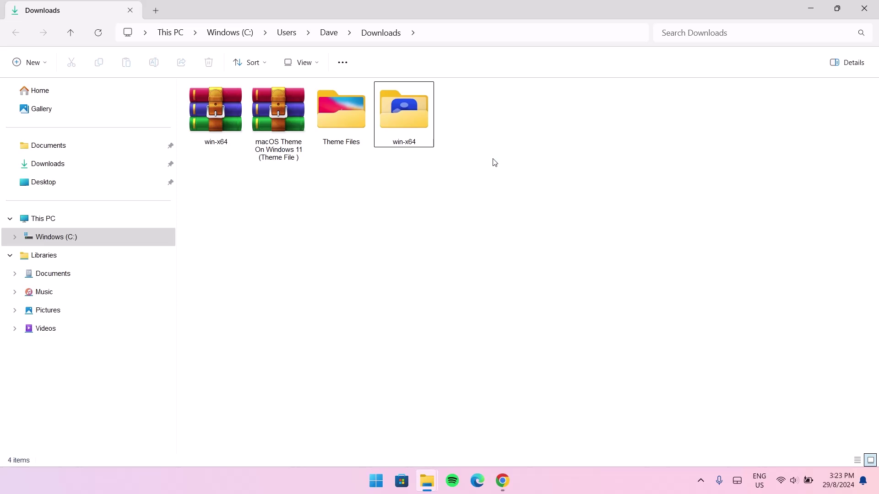
# - Move the extracted win-x64 folder from Downloads to the root of the Windows (C:) drive
pyautogui.click(421, 112)
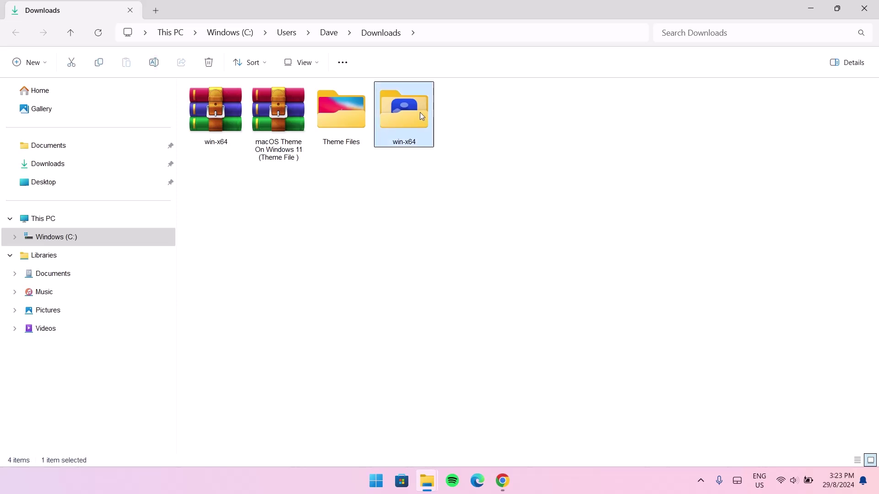
pyautogui.rightClick(422, 117)
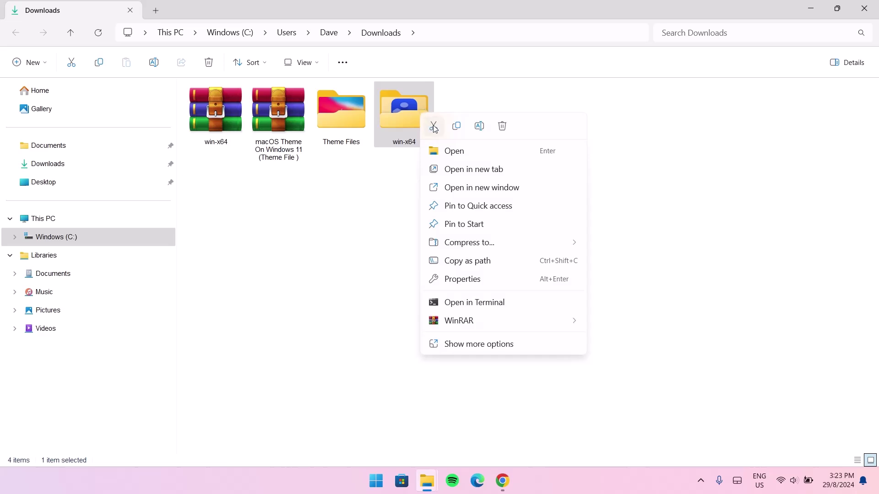
pyautogui.click(432, 126)
pyautogui.click(57, 238)
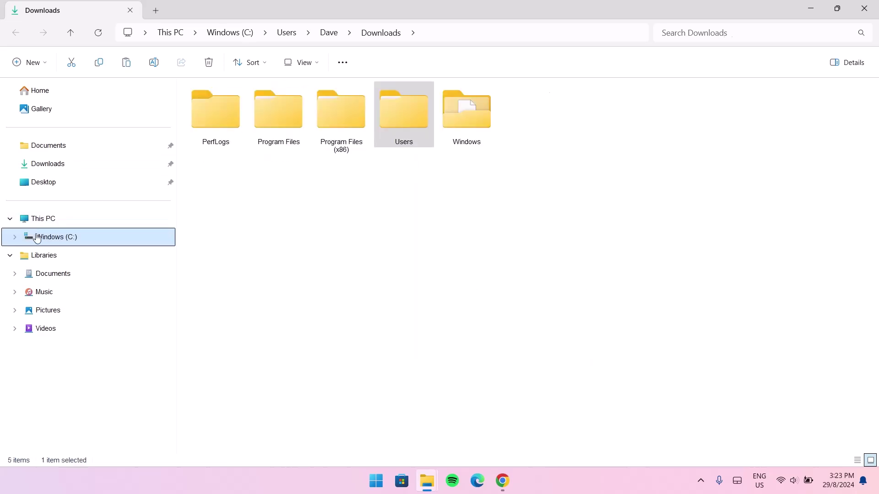
pyautogui.click(519, 191)
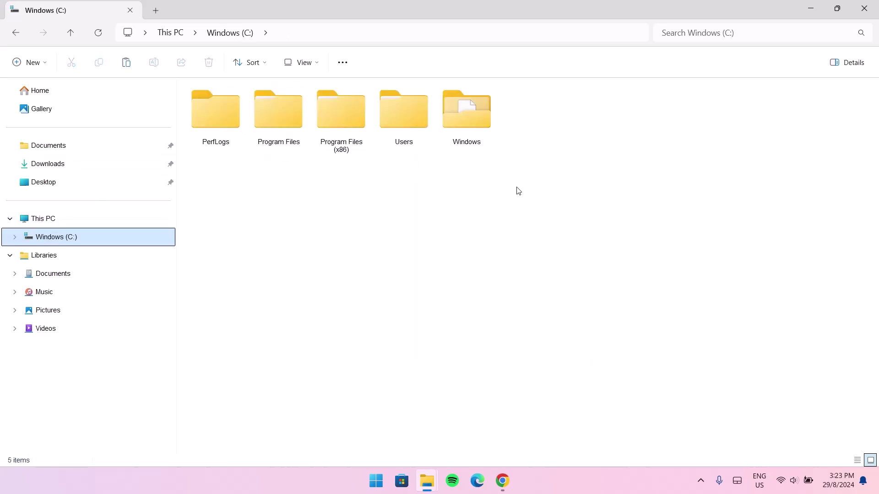
pyautogui.rightClick(572, 126)
pyautogui.click(585, 133)
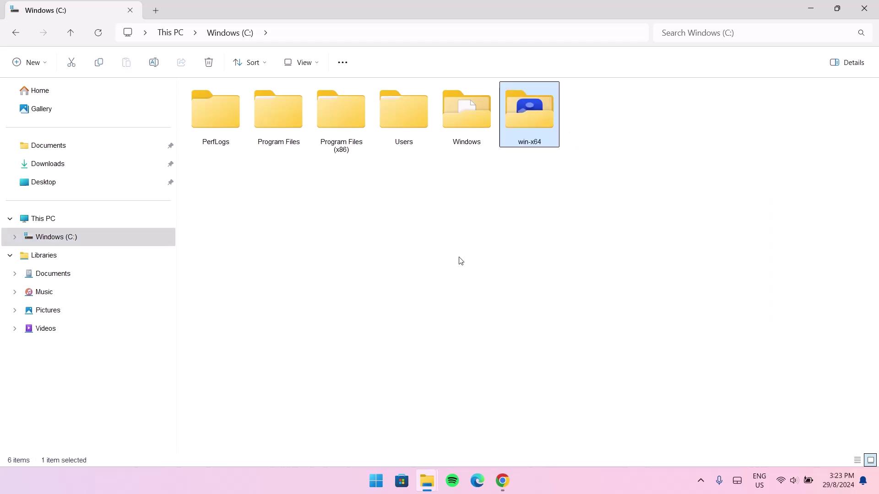
pyautogui.click(649, 223)
# - Run uWidgets from the win-x64 folder on the C: drive and download the .NET runtime it requires
pyautogui.doubleClick(555, 117)
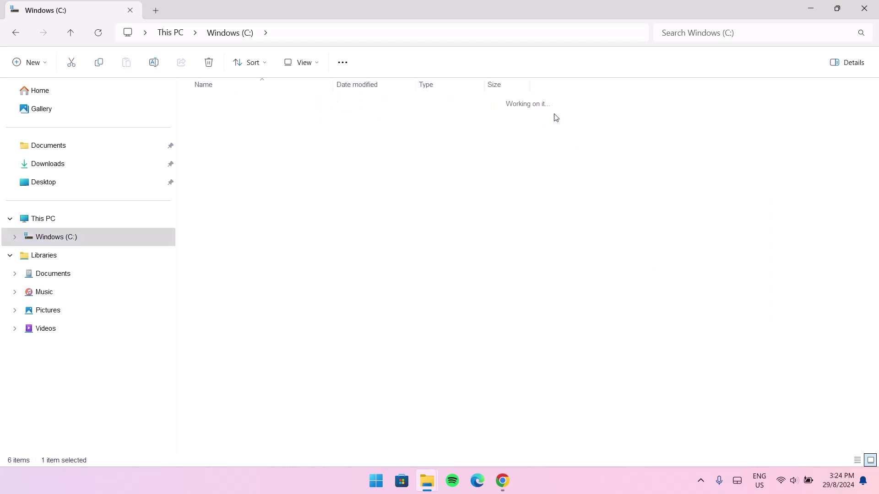
pyautogui.doubleClick(229, 154)
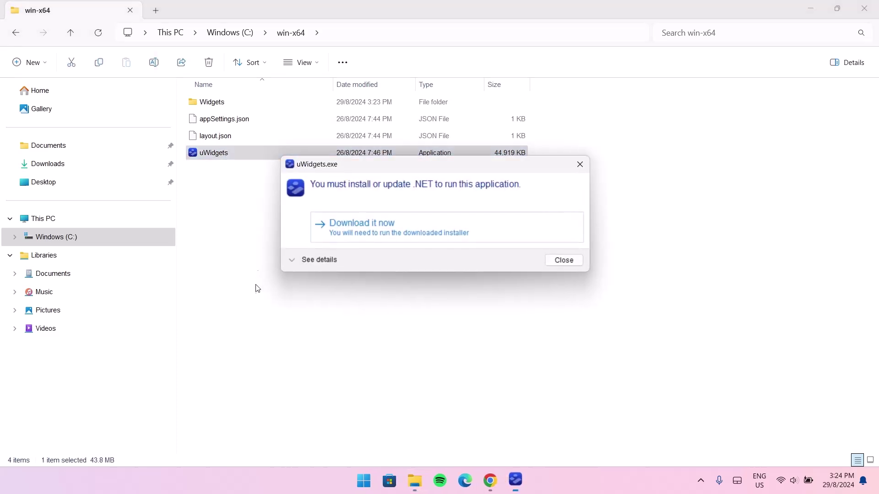
pyautogui.click(397, 233)
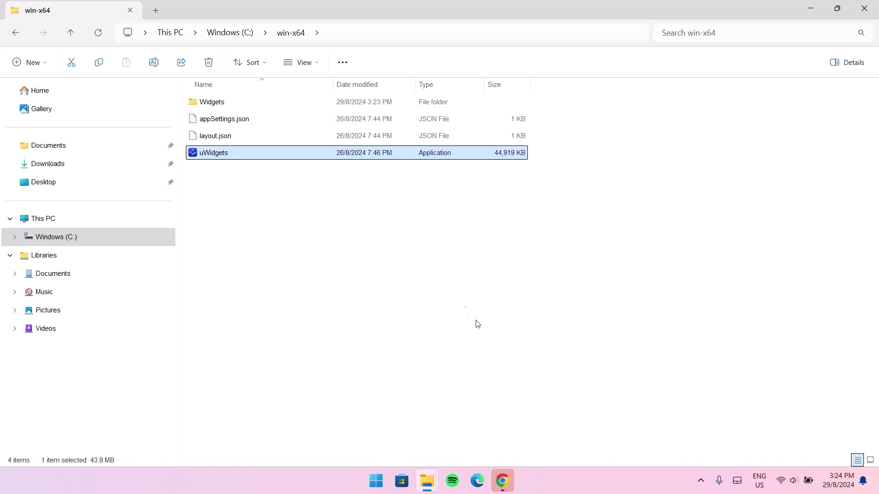
# - Switch to Chrome, install the downloaded Windows Desktop Runtime 8.0.8 (x64) and close its .NET download page
pyautogui.click(503, 483)
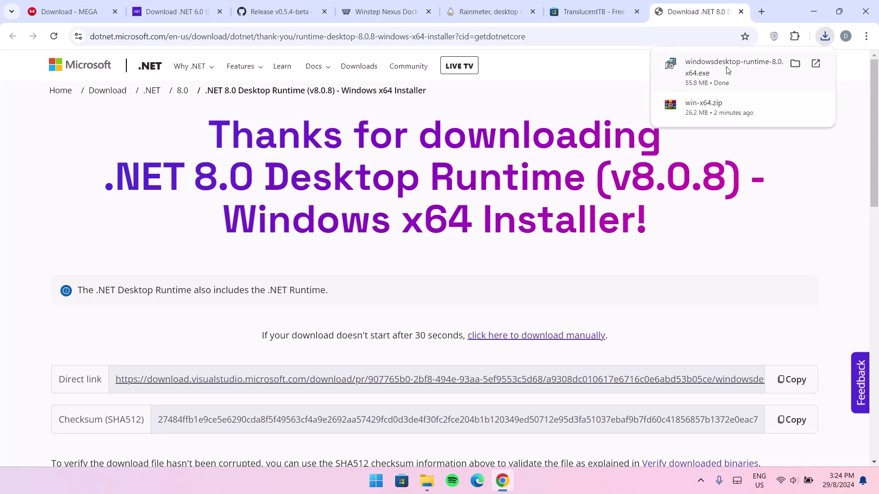
pyautogui.click(724, 65)
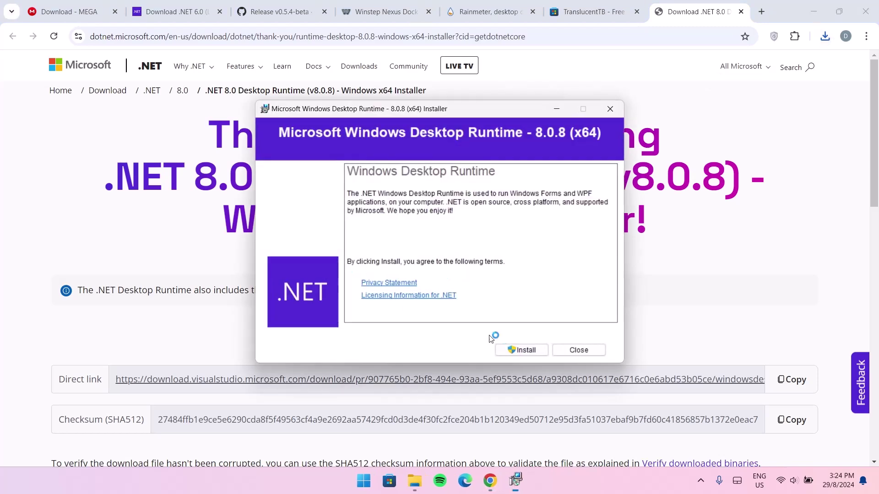
pyautogui.click(513, 350)
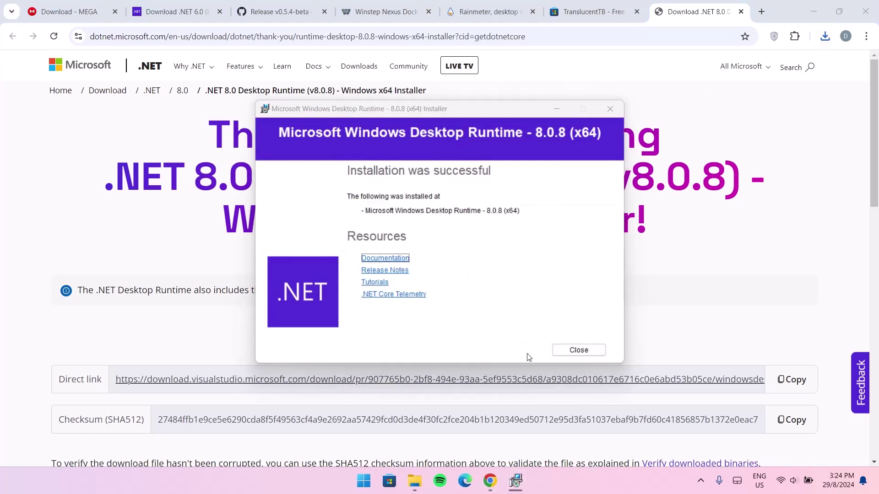
pyautogui.click(554, 351)
pyautogui.click(741, 11)
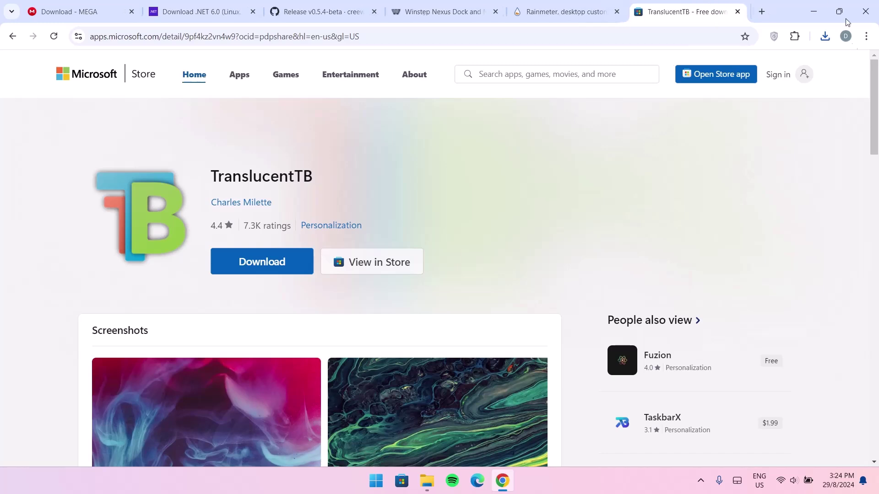
# - Switch to the win-x64 folder, launch uWidgets again, minimize the other windows and move the uWidgets window aside to free desktop space
pyautogui.moveTo(427, 480)
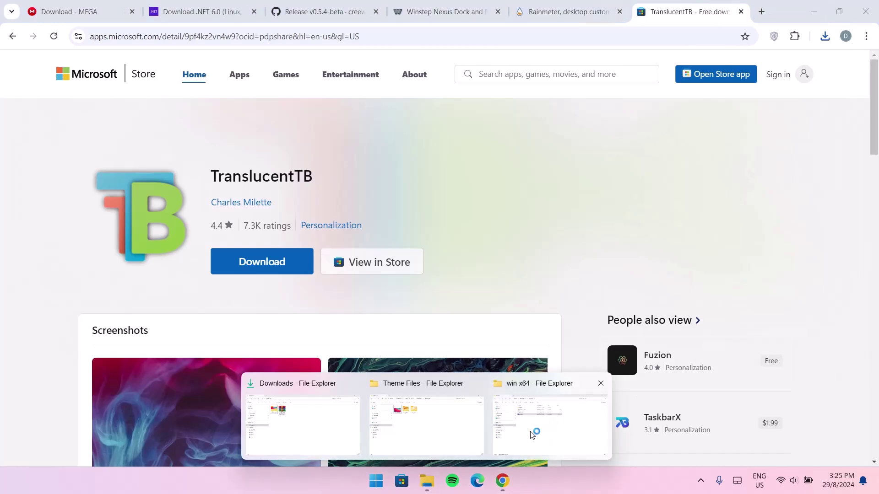
pyautogui.click(532, 433)
pyautogui.doubleClick(219, 152)
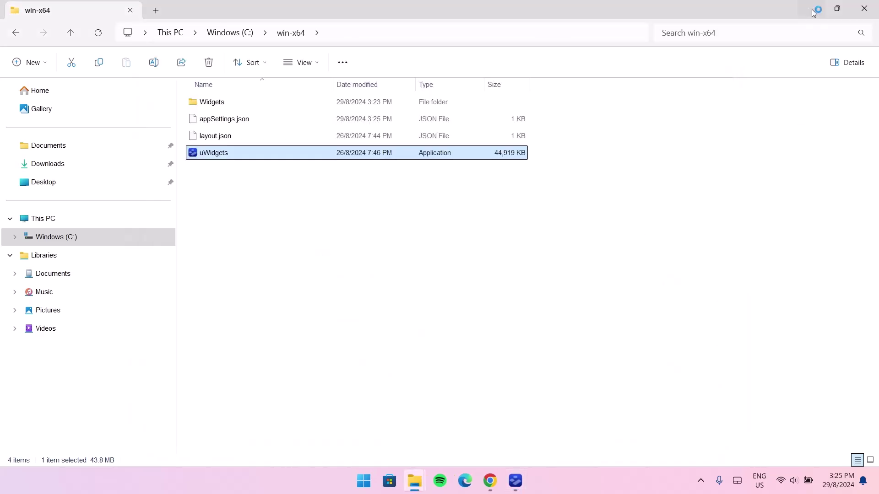
pyautogui.click(811, 9)
pyautogui.click(811, 18)
pyautogui.moveTo(472, 64); pyautogui.dragTo(335, 94)
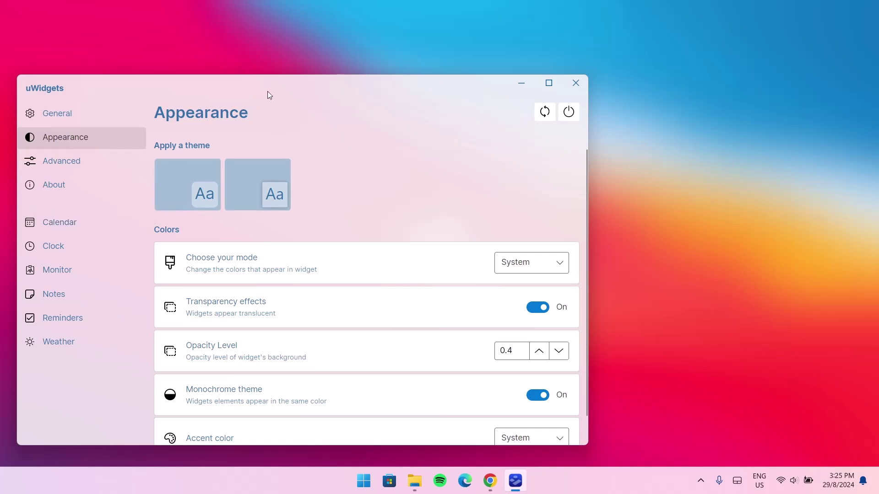
# - Add the Month calendar and Analog I clock widgets, and place the calendar in the upper-right area of the desktop
pyautogui.click(66, 224)
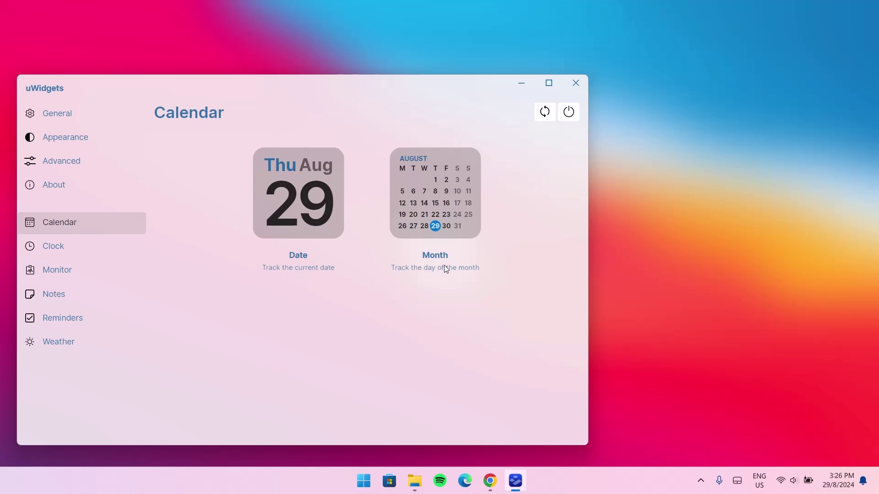
pyautogui.click(419, 202)
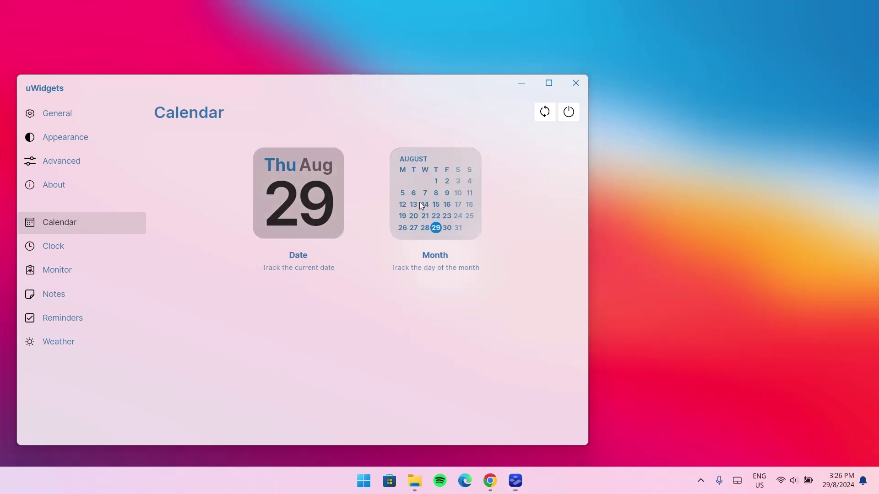
pyautogui.click(53, 245)
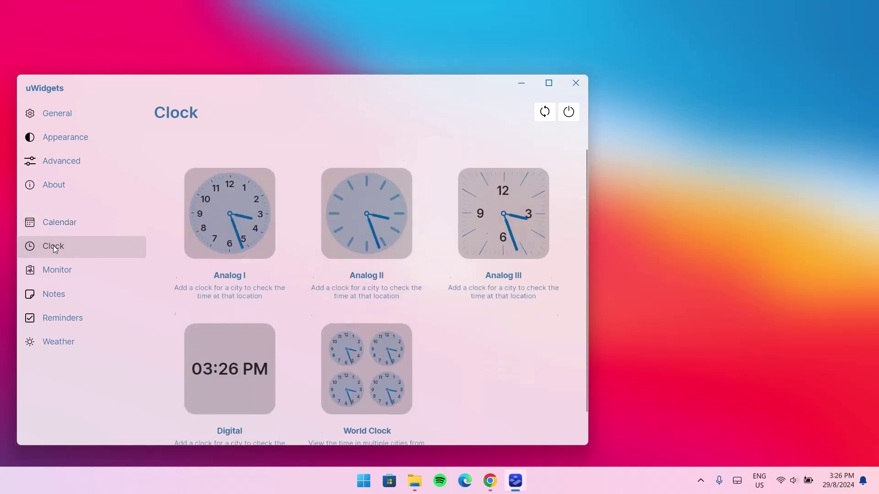
pyautogui.click(246, 193)
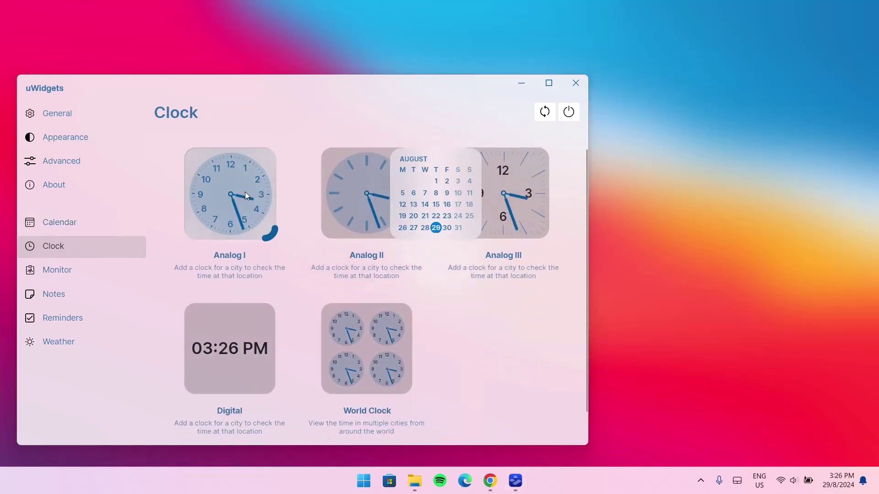
pyautogui.moveTo(466, 166); pyautogui.dragTo(701, 89)
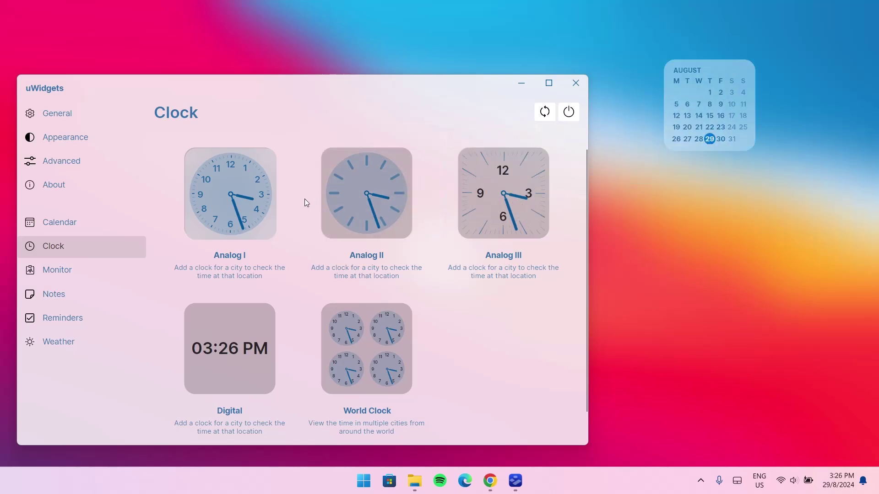
# - Add the Note widget and arrange the analog clock and the note side by side below the calendar
pyautogui.click(64, 293)
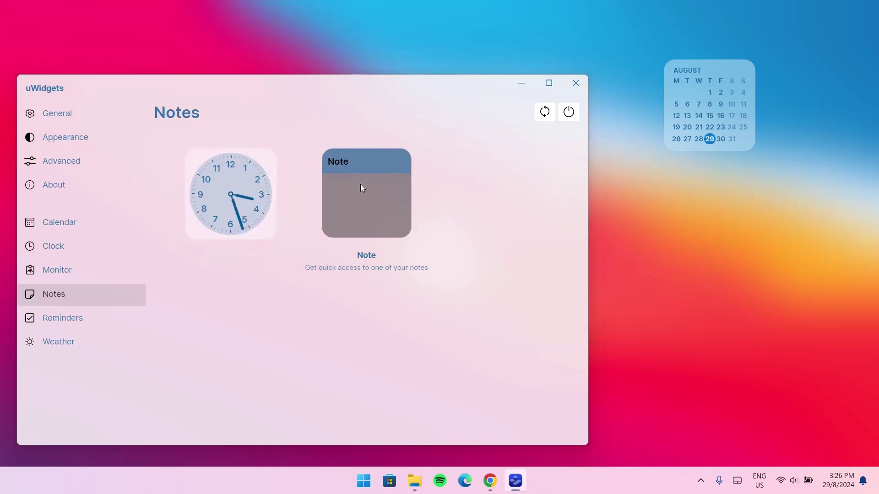
pyautogui.click(393, 178)
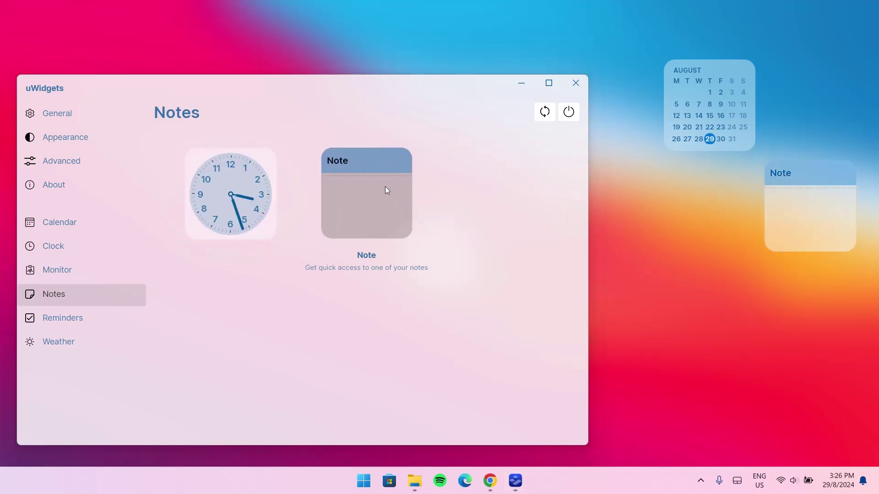
pyautogui.moveTo(233, 205); pyautogui.dragTo(652, 217)
pyautogui.moveTo(678, 213); pyautogui.dragTo(692, 213)
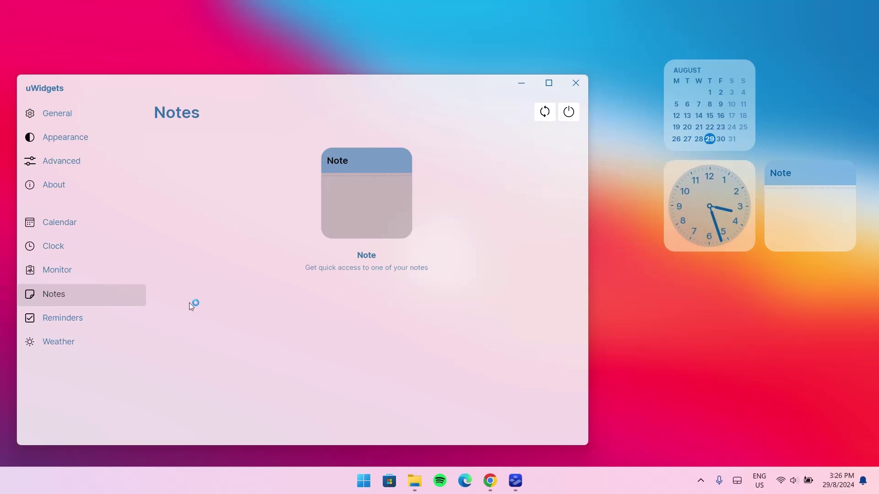
# - Add the weather Forecast widget and place it below the clock and note widgets
pyautogui.click(69, 342)
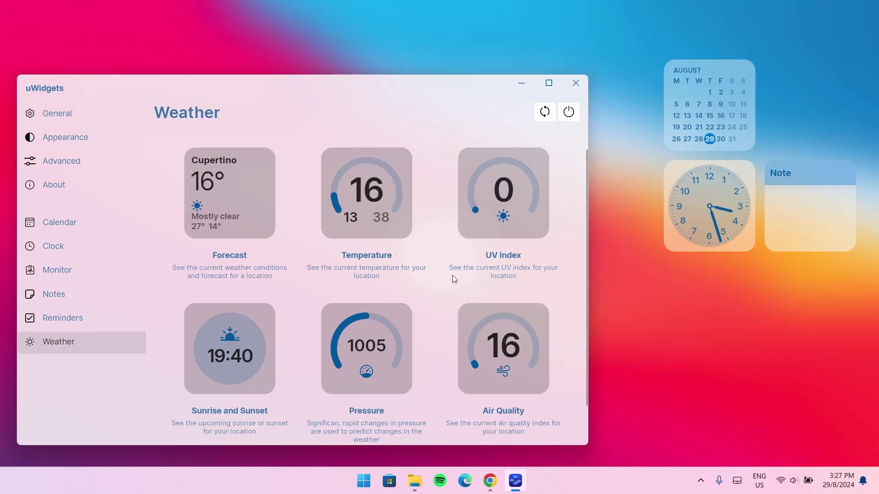
pyautogui.moveTo(221, 200); pyautogui.dragTo(751, 329)
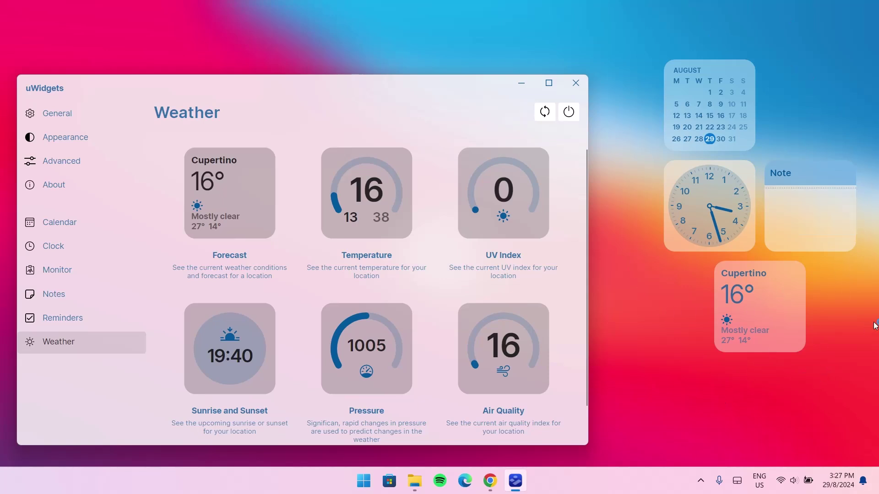
# - Move the uWidgets window slightly higher and toggle Run on startup in its general settings
pyautogui.moveTo(397, 95); pyautogui.dragTo(396, 75)
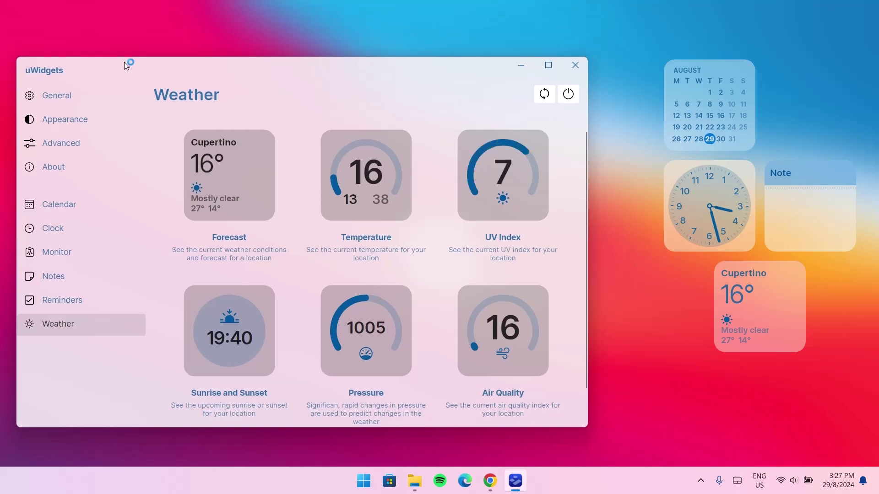
pyautogui.click(65, 94)
pyautogui.click(548, 237)
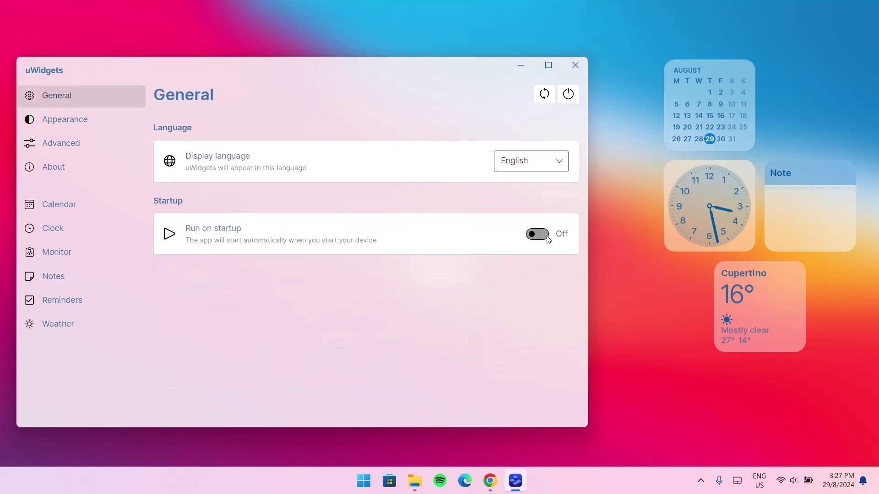
# - In the Appearance settings, set the accent color to Manual and pick a vivid blue from the color spectrum
pyautogui.click(92, 122)
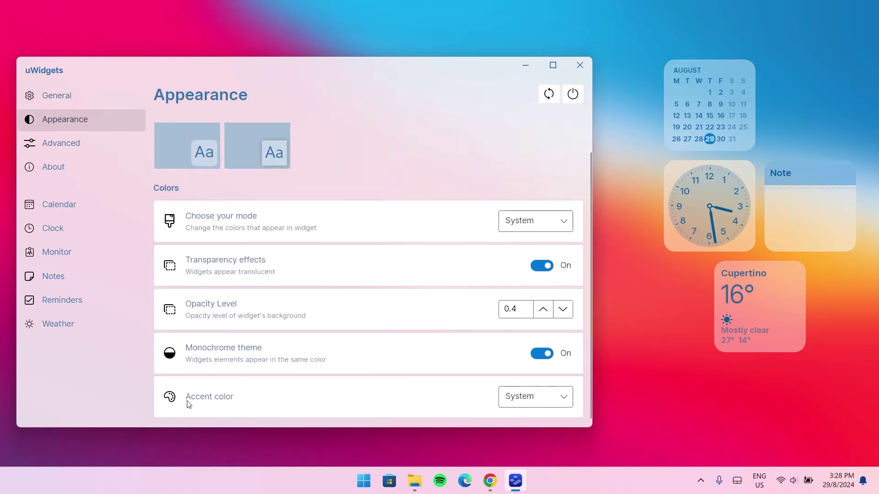
pyautogui.click(561, 397)
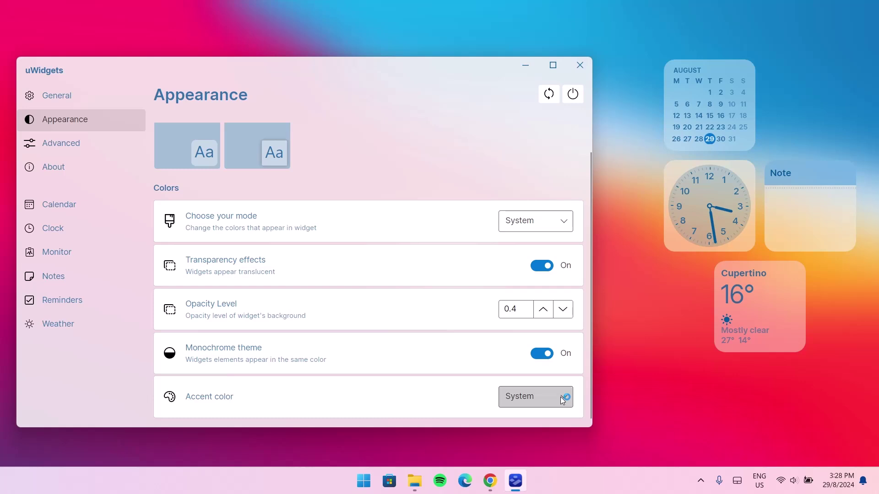
pyautogui.click(538, 440)
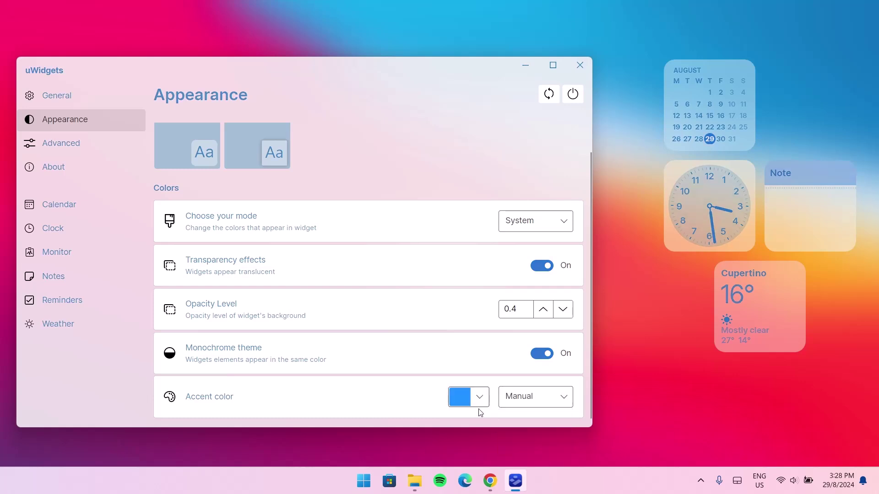
pyautogui.click(466, 403)
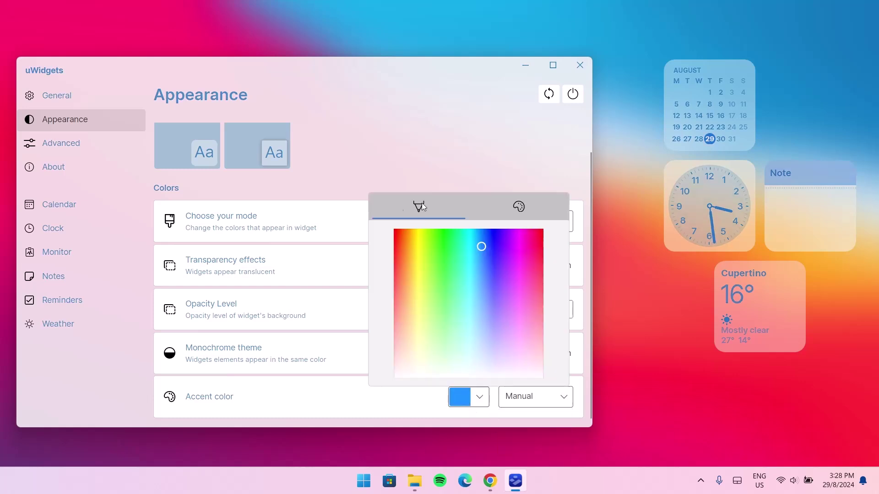
pyautogui.moveTo(479, 243)
pyautogui.mouseDown()
pyautogui.moveTo(497, 241)
pyautogui.moveTo(481, 265)
pyautogui.moveTo(449, 275)
pyautogui.moveTo(512, 281)
pyautogui.moveTo(466, 267)
pyautogui.moveTo(488, 245)
pyautogui.mouseUp()
# - Try accent colors from the palette, choose the darker blue, and adjust it to a deep navy blue in the color spectrum
pyautogui.click(520, 207)
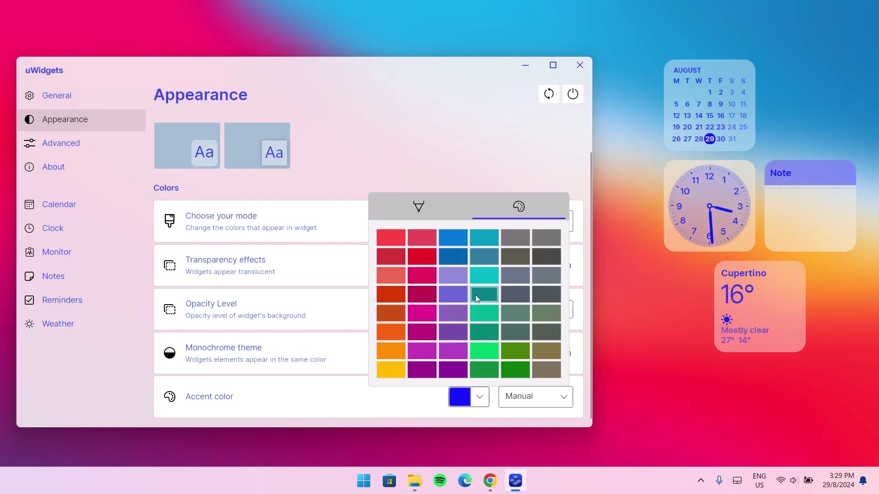
pyautogui.click(462, 239)
pyautogui.click(456, 254)
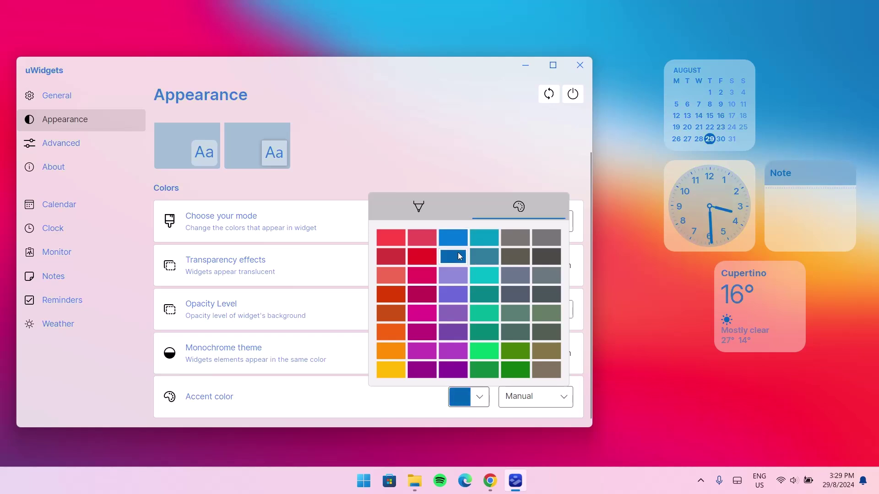
pyautogui.click(429, 259)
pyautogui.click(459, 258)
pyautogui.click(416, 206)
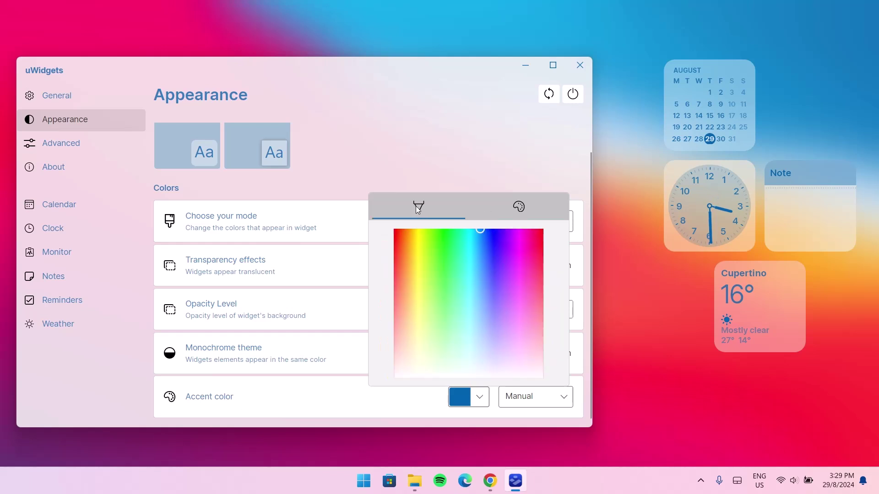
pyautogui.moveTo(485, 232); pyautogui.dragTo(489, 243)
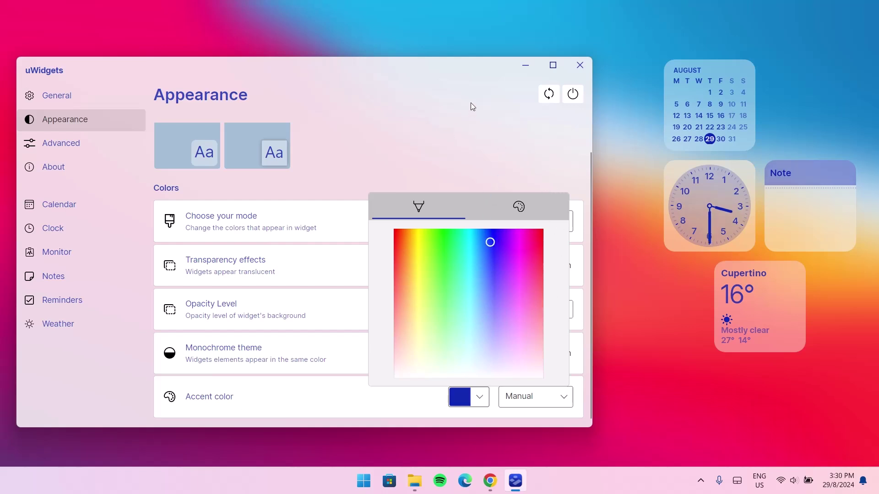
# - Turn off the monochrome theme and set the widgets' font family to Microsoft YaHei in the Advanced settings
pyautogui.click(393, 399)
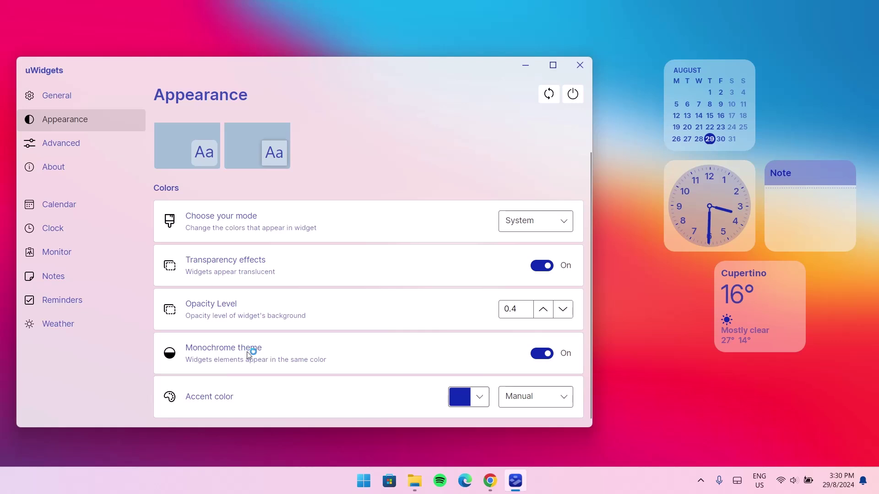
pyautogui.click(537, 358)
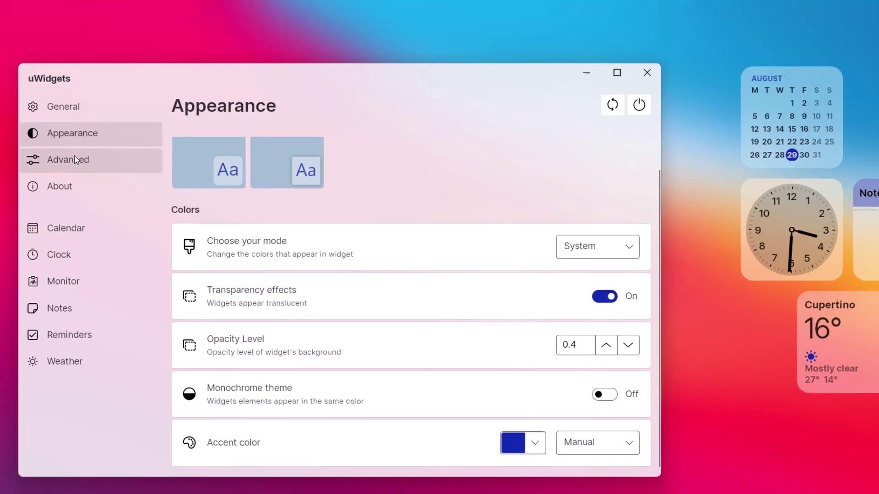
pyautogui.click(76, 161)
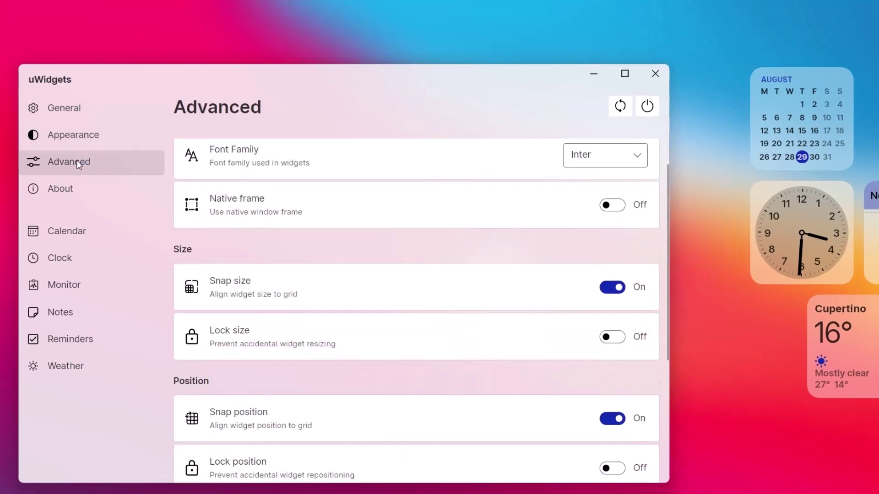
pyautogui.click(630, 156)
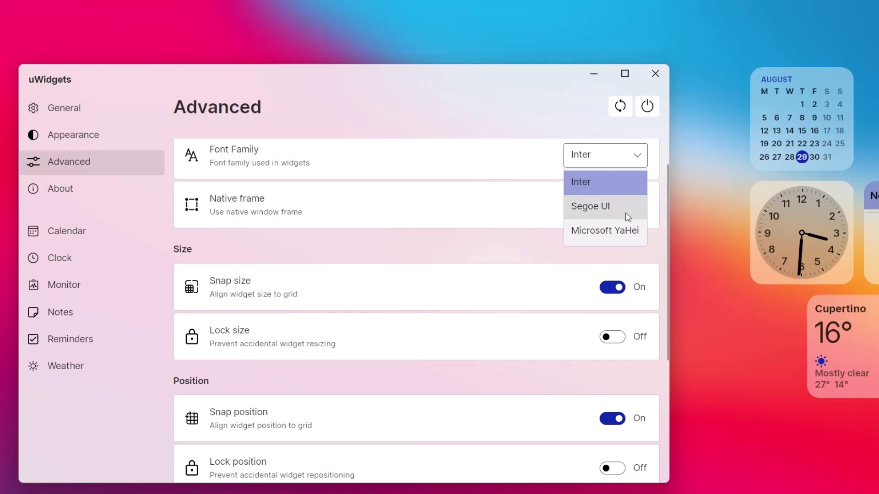
pyautogui.click(603, 232)
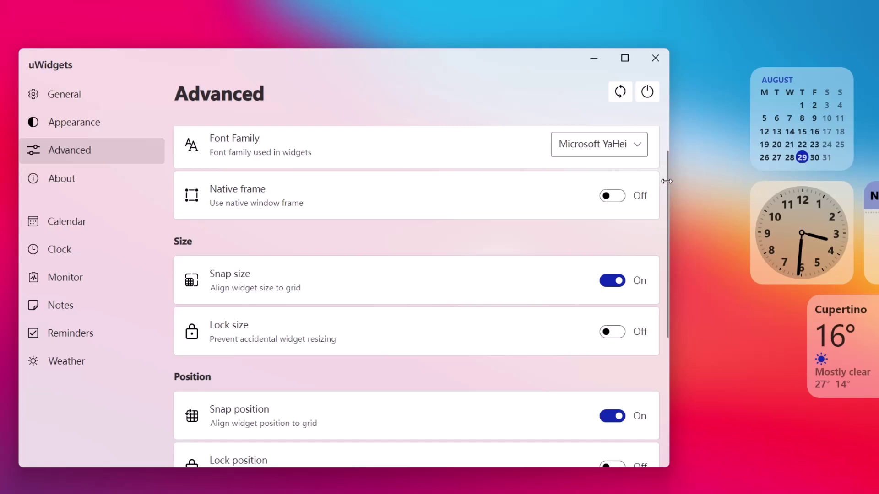
# - Turn off Snap position, set the widget size to 70, and close the uWidgets settings window
pyautogui.scroll(-4, 659, 256)
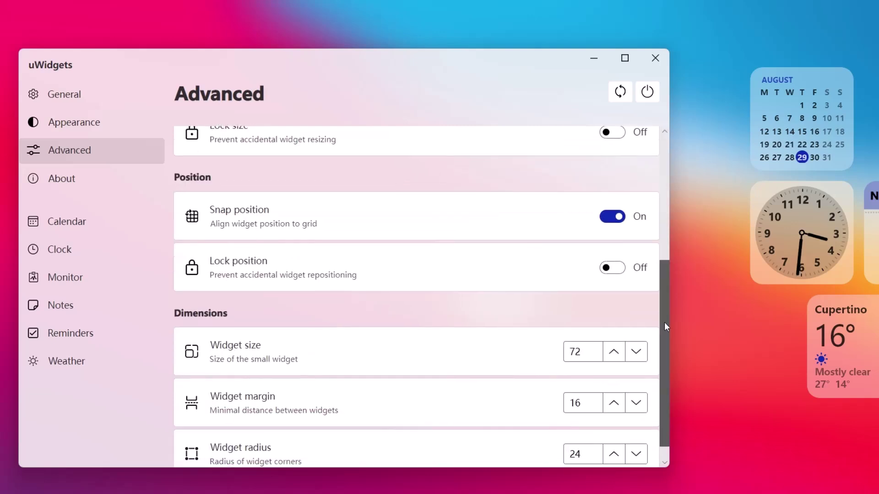
pyautogui.click(615, 219)
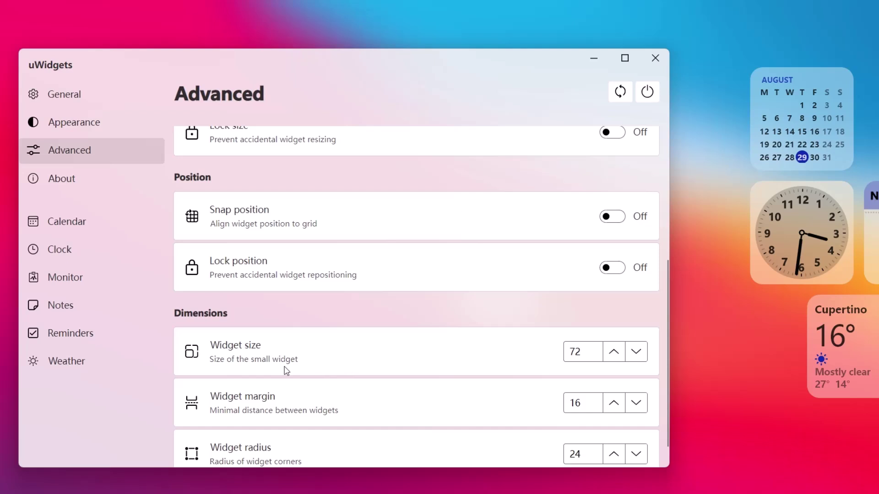
pyautogui.click(575, 351)
pyautogui.doubleClick(575, 351)
pyautogui.write('70')
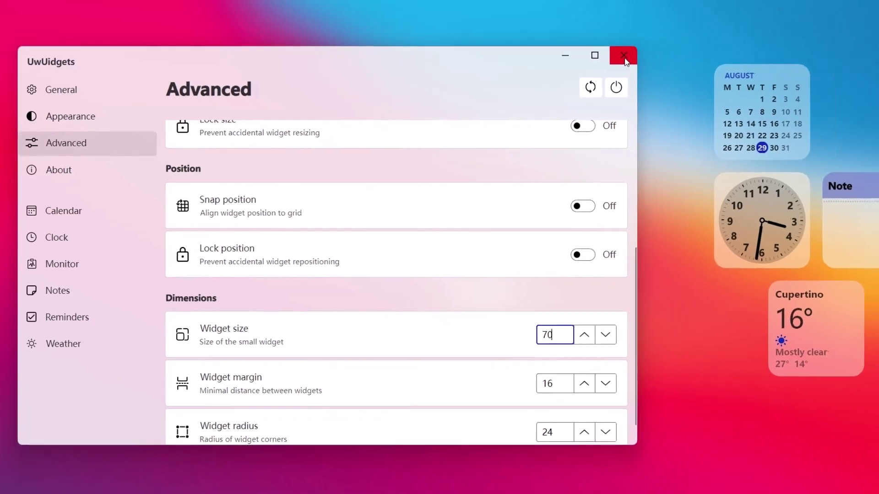
pyautogui.click(625, 58)
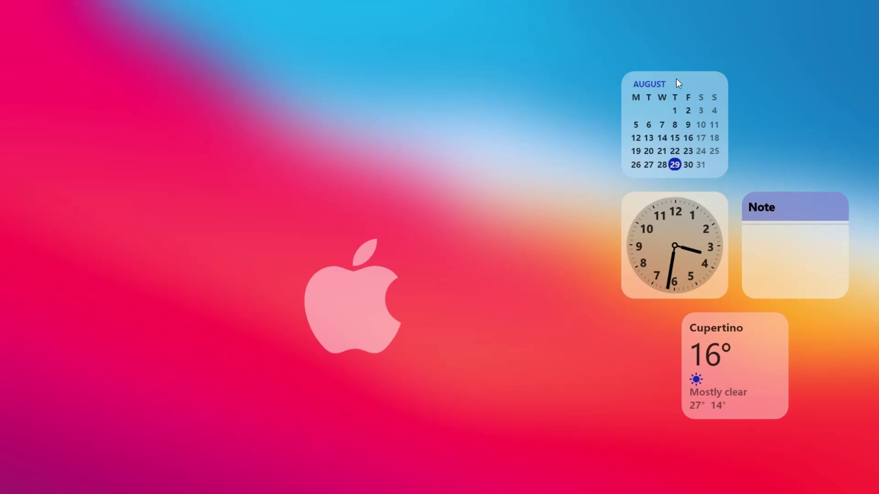
# - Resize the calendar and weather widgets to Medium, shifting the calendar slightly above the clock and note widgets
pyautogui.rightClick(673, 81)
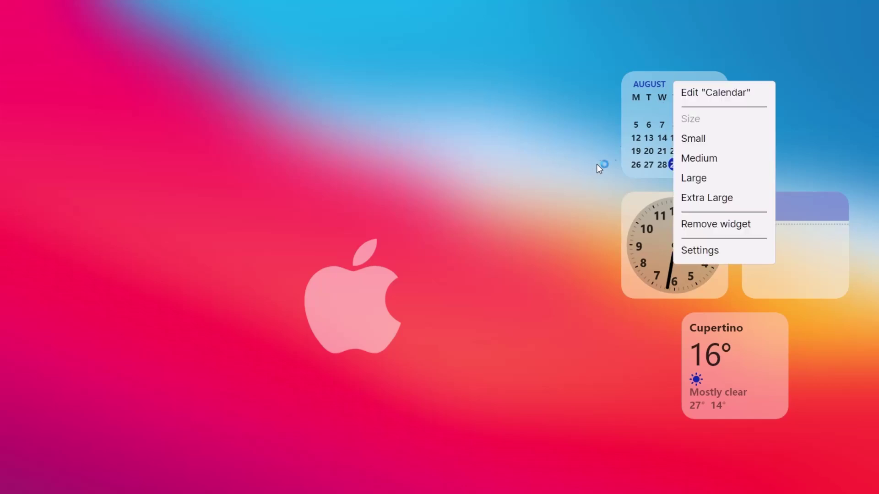
pyautogui.click(696, 159)
pyautogui.moveTo(682, 101); pyautogui.dragTo(695, 100)
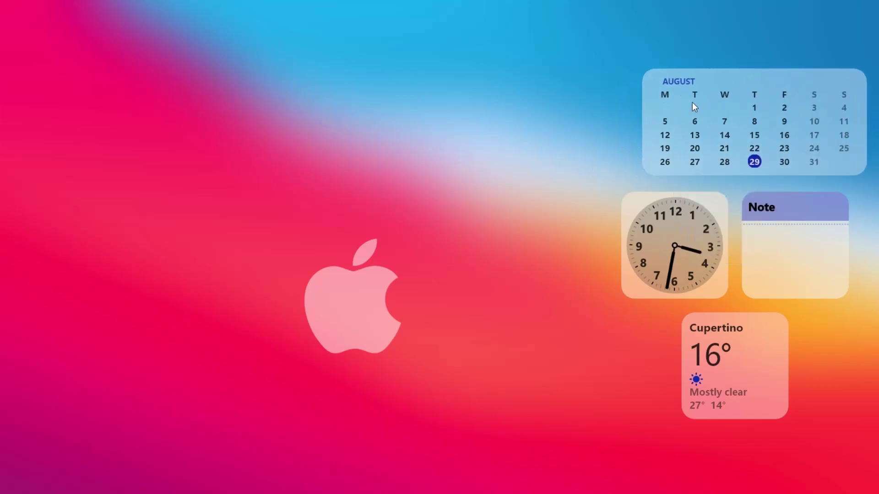
pyautogui.rightClick(727, 366)
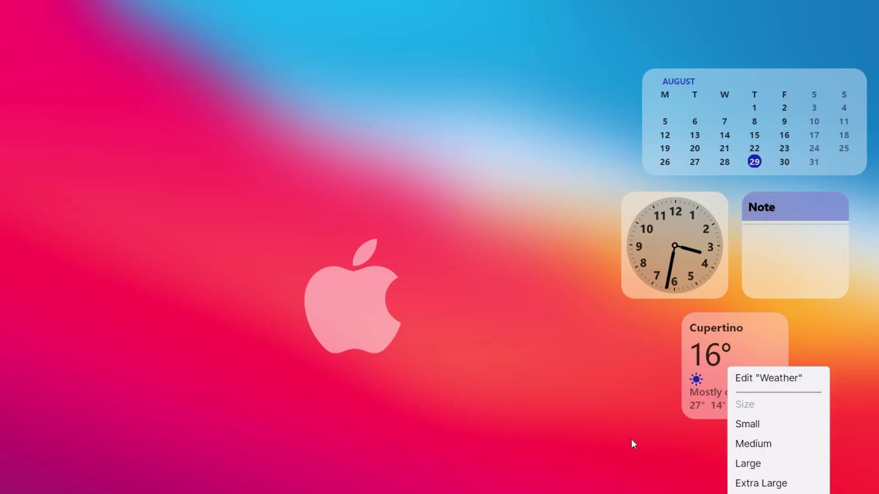
pyautogui.click(740, 445)
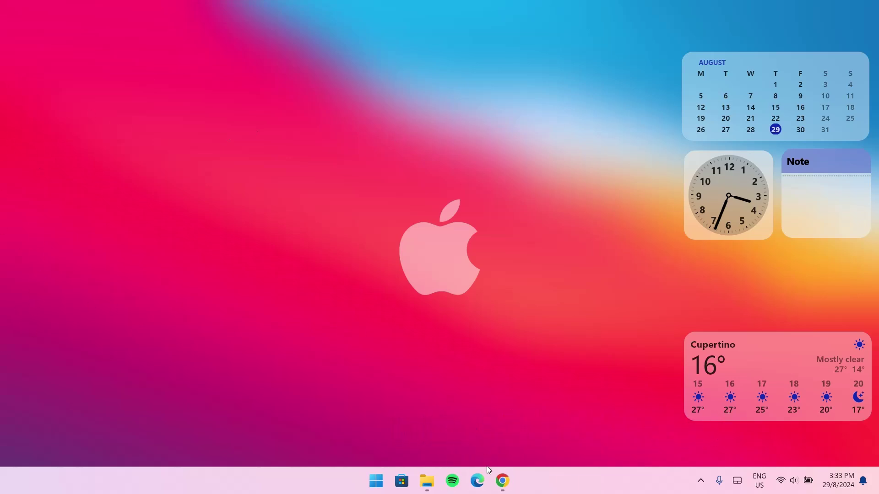
# - Switch to Chrome, download the free Winstep Nexus dock from its website, and extract nexus.zip in the Downloads folder
pyautogui.click(496, 482)
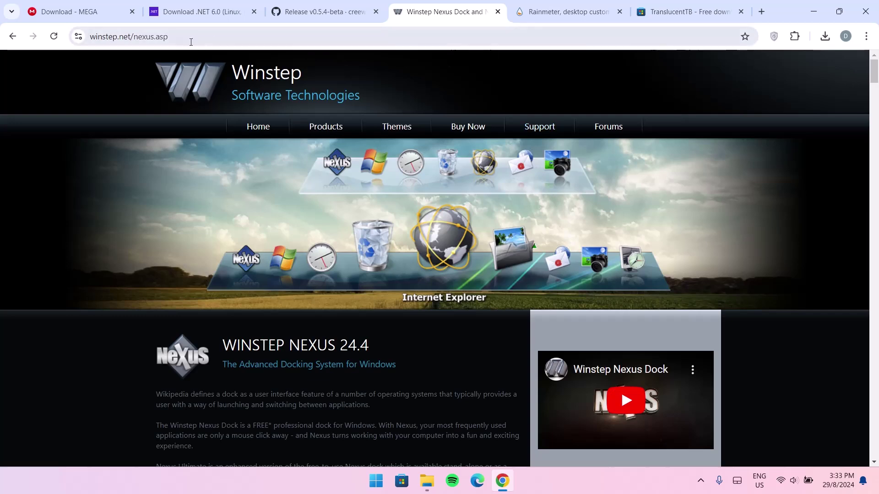
pyautogui.moveTo(875, 71); pyautogui.dragTo(875, 91)
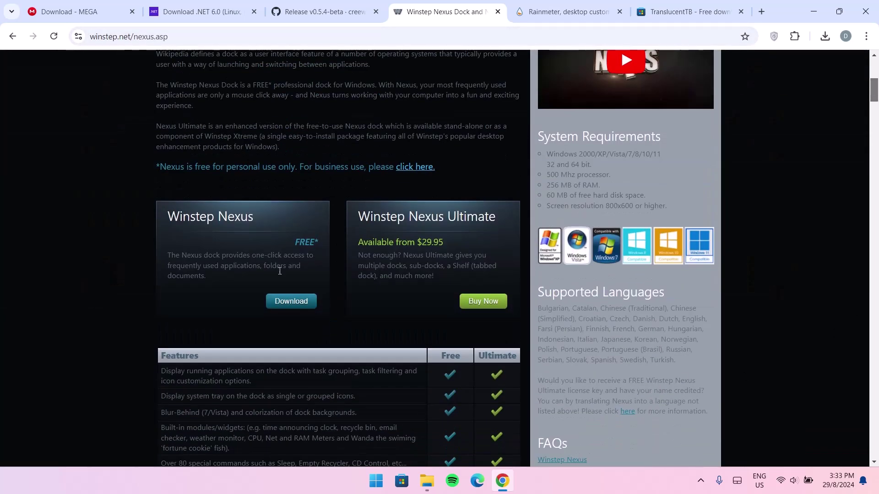
pyautogui.click(287, 305)
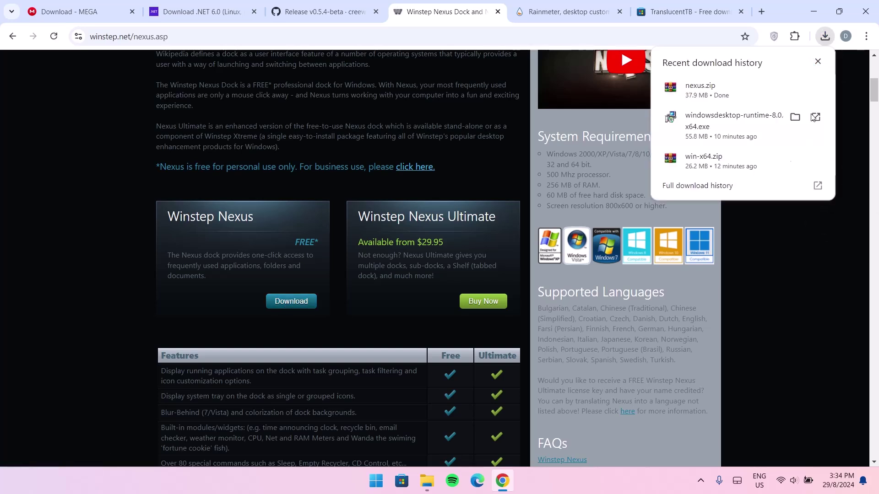
pyautogui.click(795, 88)
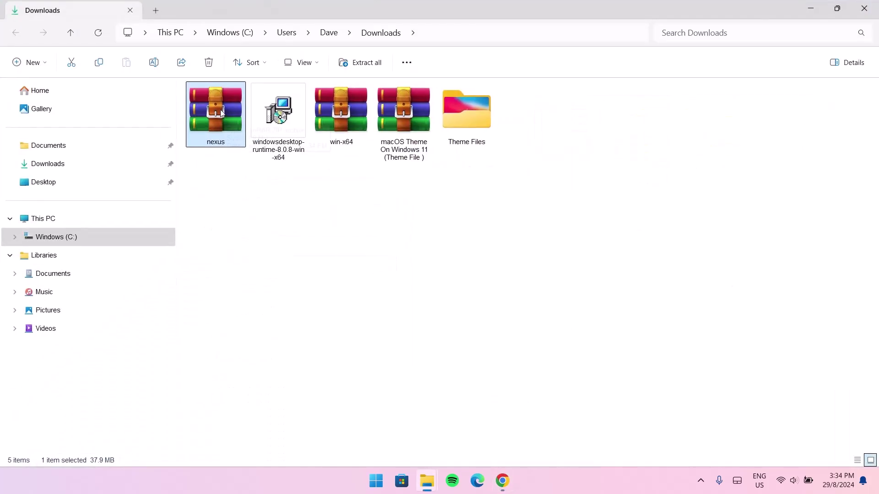
pyautogui.rightClick(220, 112)
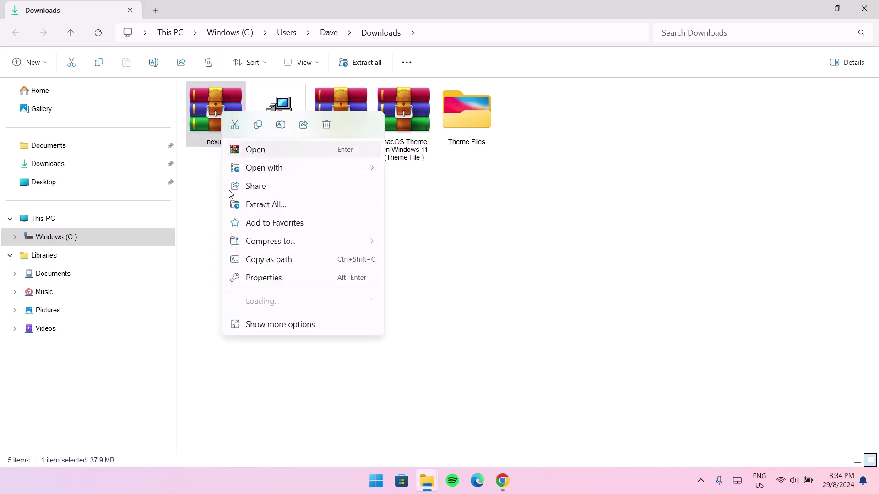
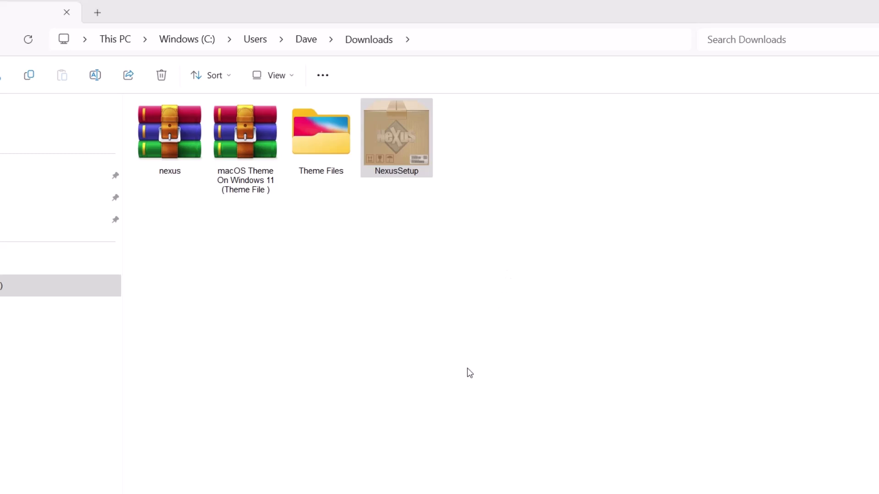
# - Install Nexus 24.4, accepting the license agreement and keeping the default folders, and finish setup with Launch Nexus enabled
pyautogui.click(451, 317)
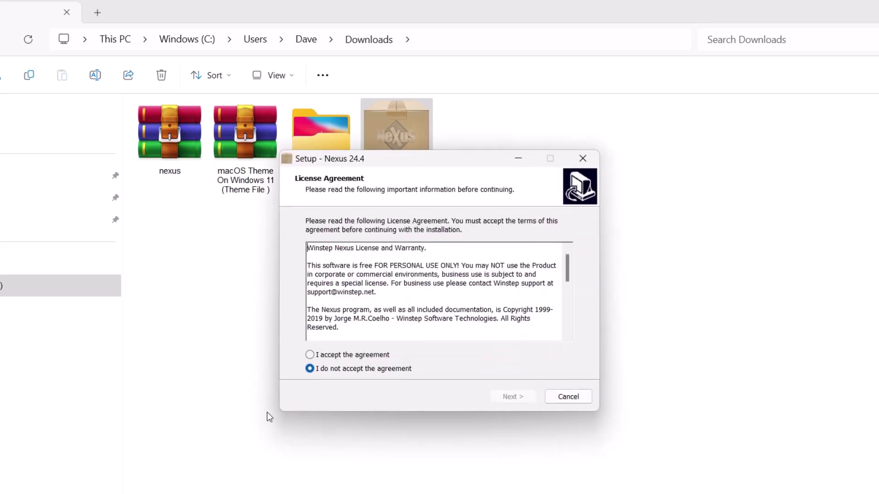
pyautogui.click(312, 359)
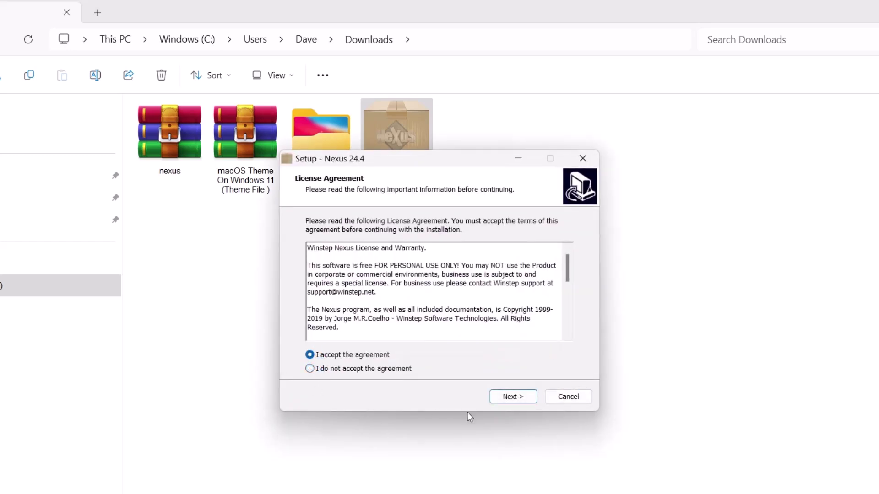
pyautogui.click(498, 396)
pyautogui.click(503, 397)
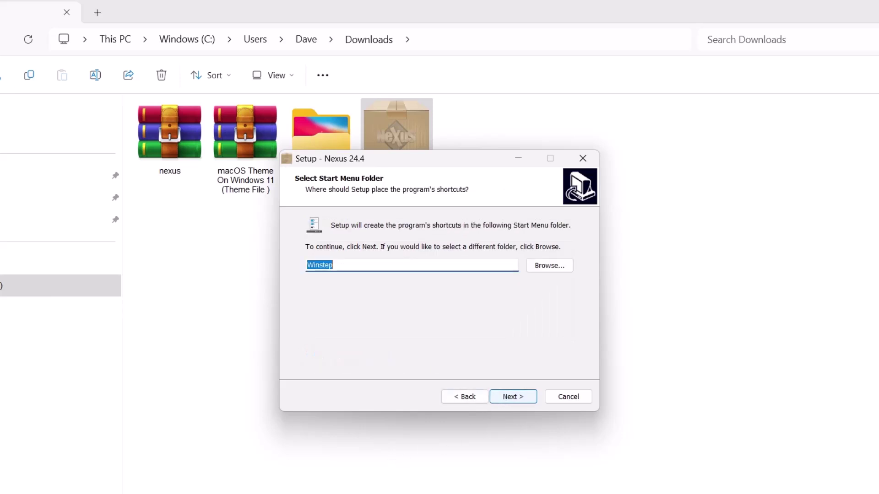
pyautogui.click(517, 397)
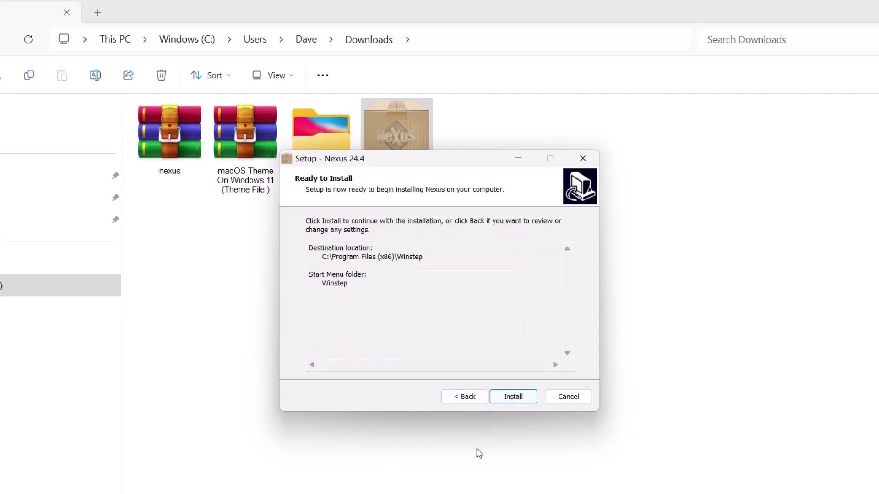
pyautogui.click(505, 399)
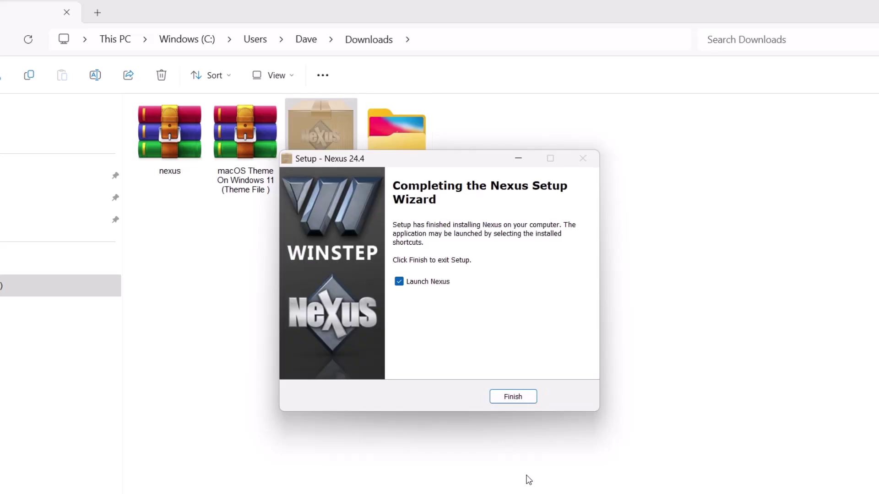
pyautogui.click(510, 396)
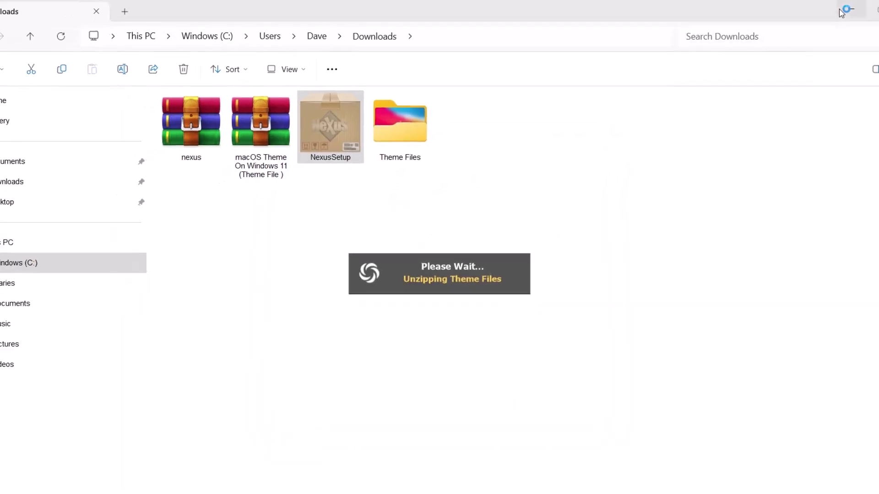
# - Close the Downloads window, exit the elevated Nexus instance, and relaunch Nexus through the Windows search
pyautogui.click(875, 8)
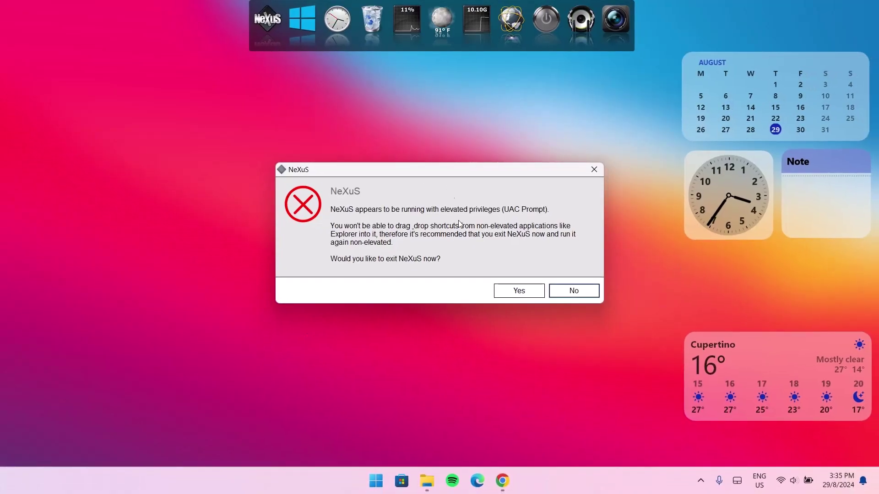
pyautogui.click(512, 293)
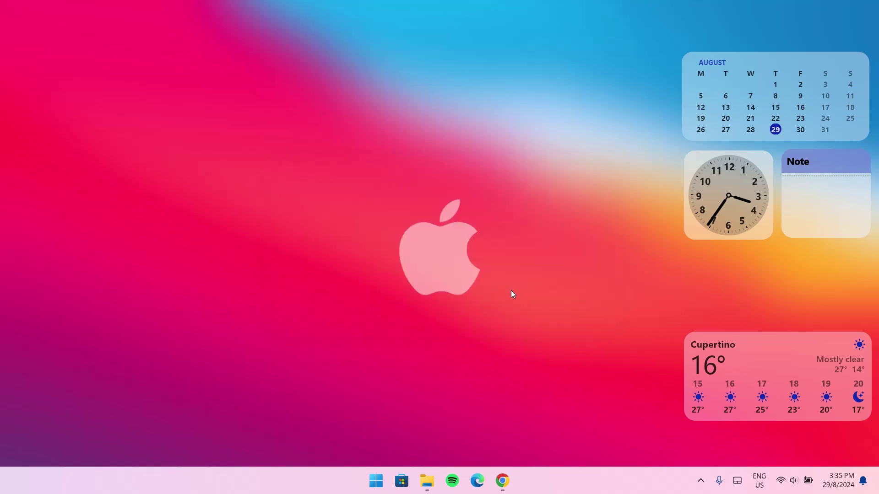
pyautogui.click(376, 481)
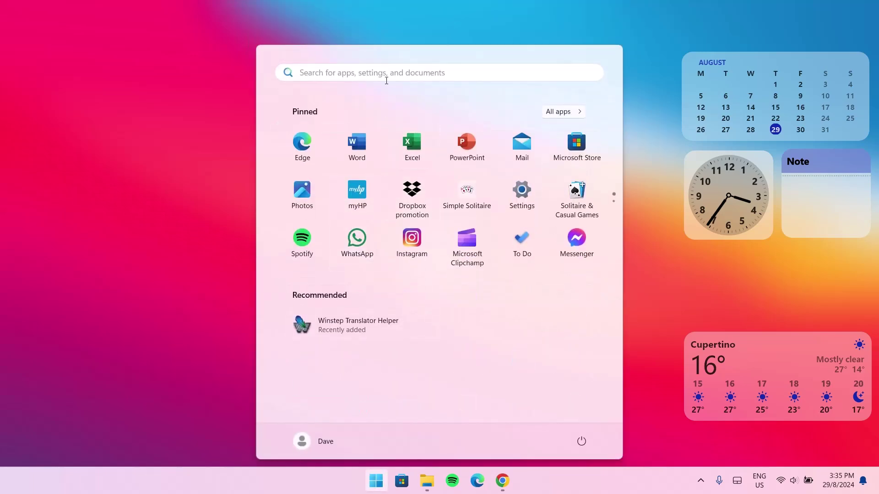
pyautogui.click(385, 78)
pyautogui.write('nex')
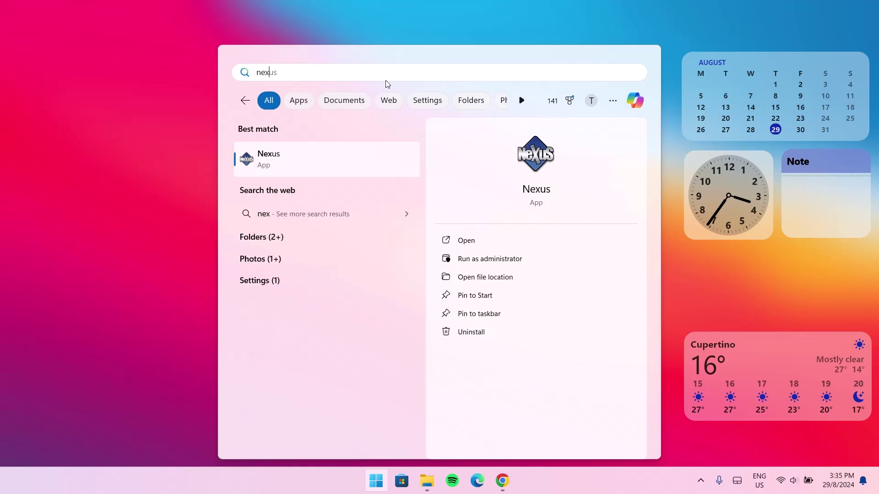
pyautogui.click(392, 168)
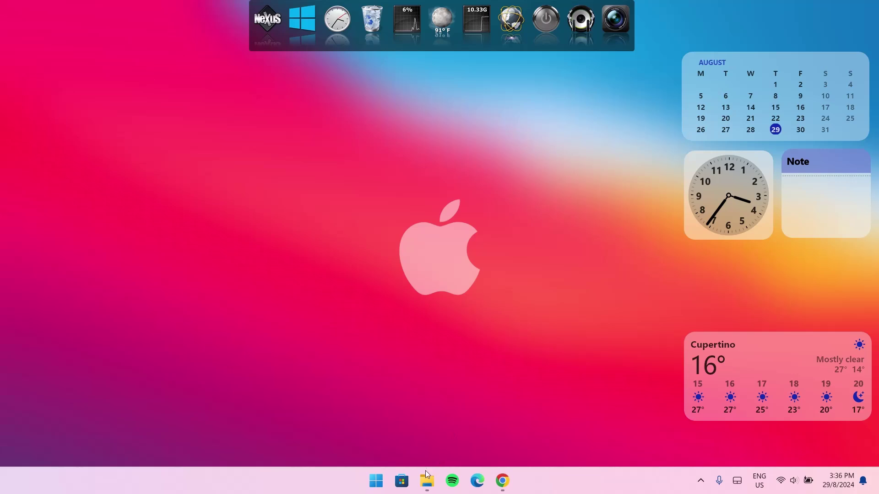
# - Move the dock_icons folder from Theme Files to the root of the Windows (C:) drive, then minimize File Explorer
pyautogui.moveTo(426, 472)
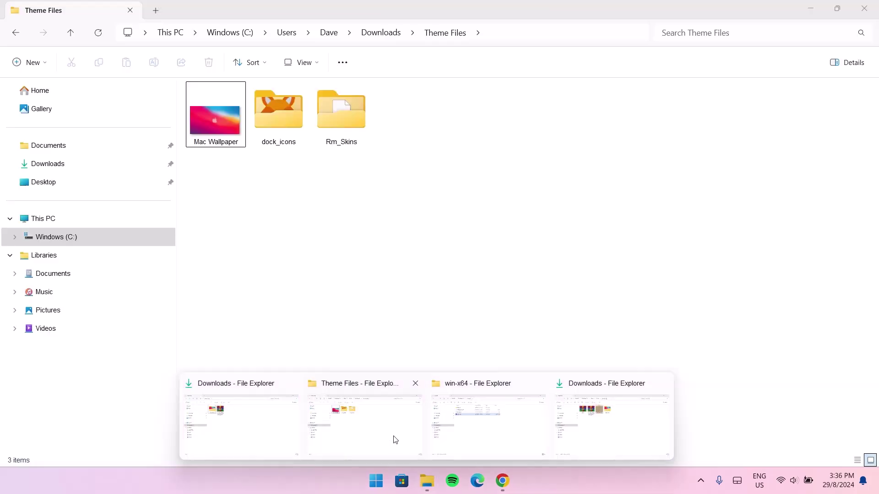
pyautogui.click(393, 437)
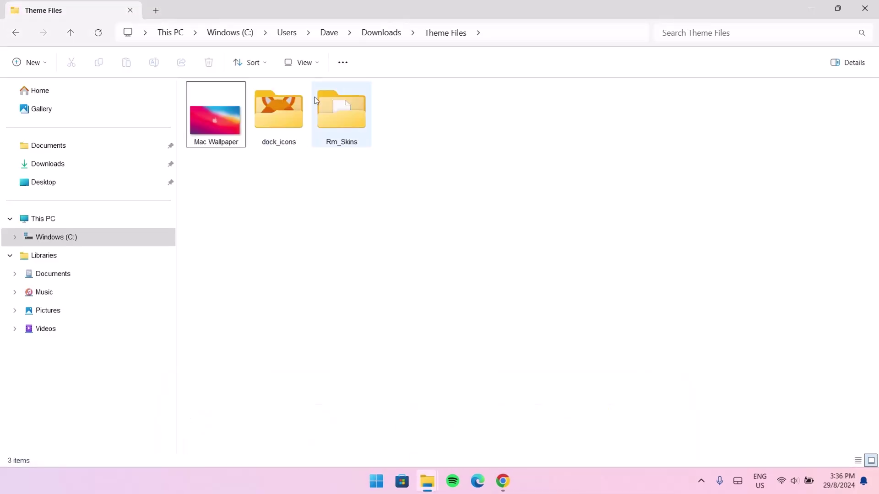
pyautogui.click(288, 125)
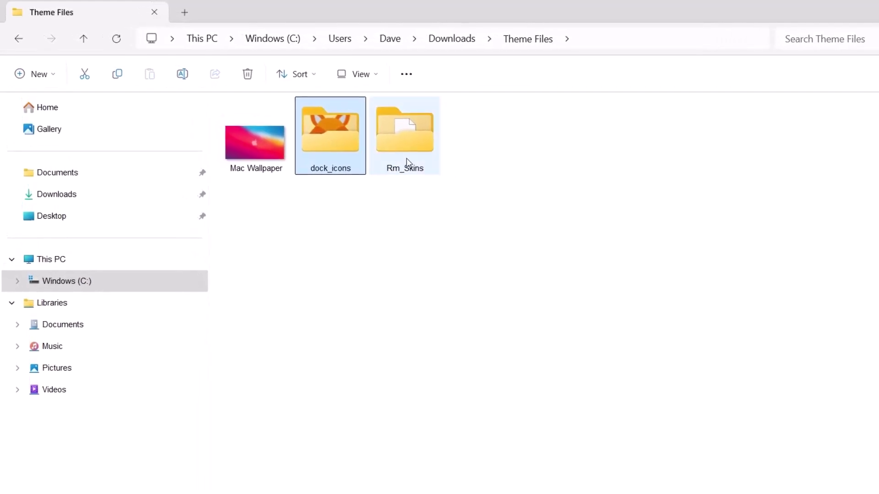
pyautogui.rightClick(352, 142)
pyautogui.click(368, 158)
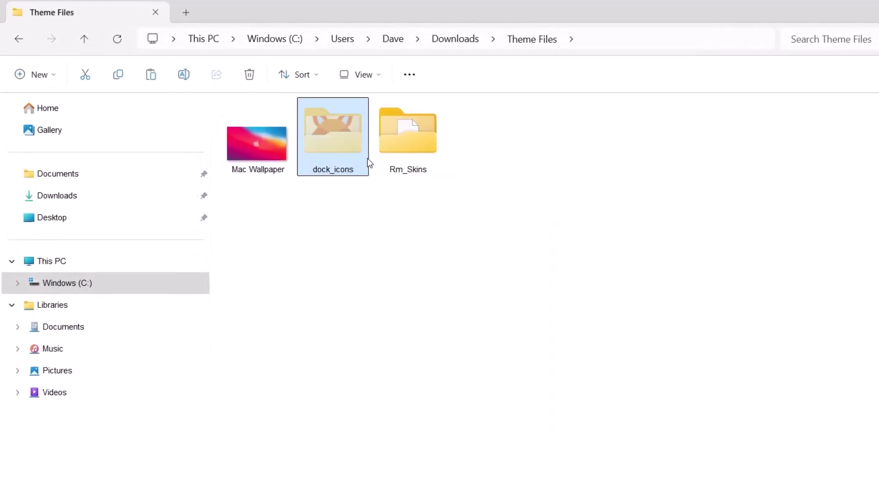
pyautogui.click(80, 287)
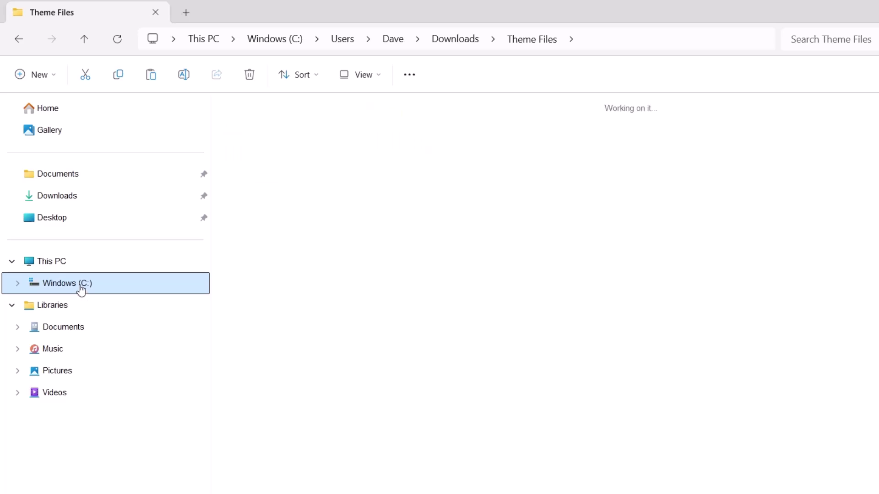
pyautogui.rightClick(768, 138)
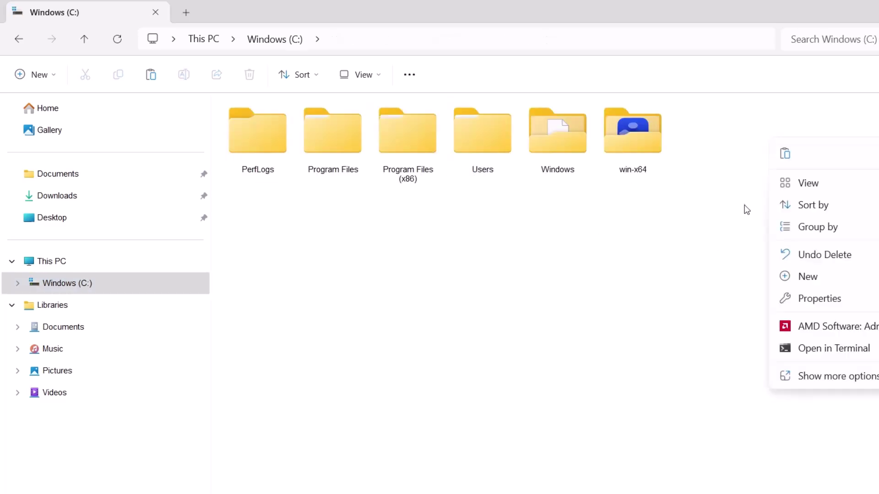
pyautogui.click(785, 153)
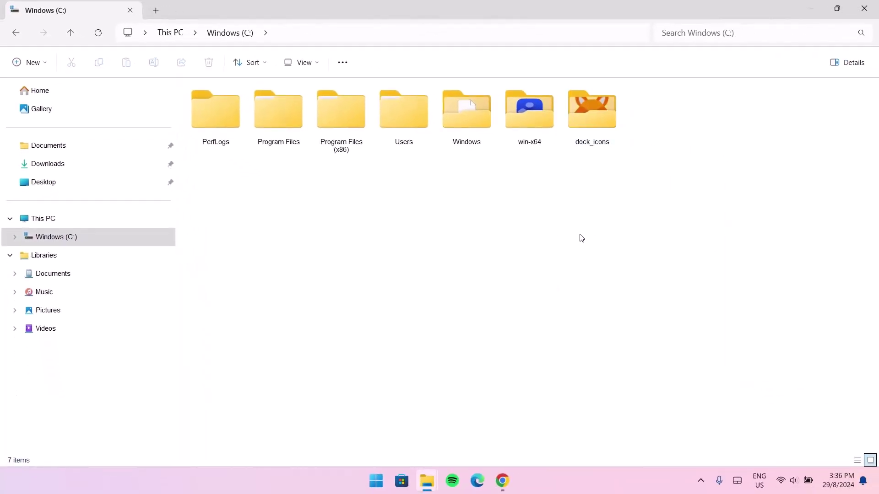
pyautogui.click(805, 13)
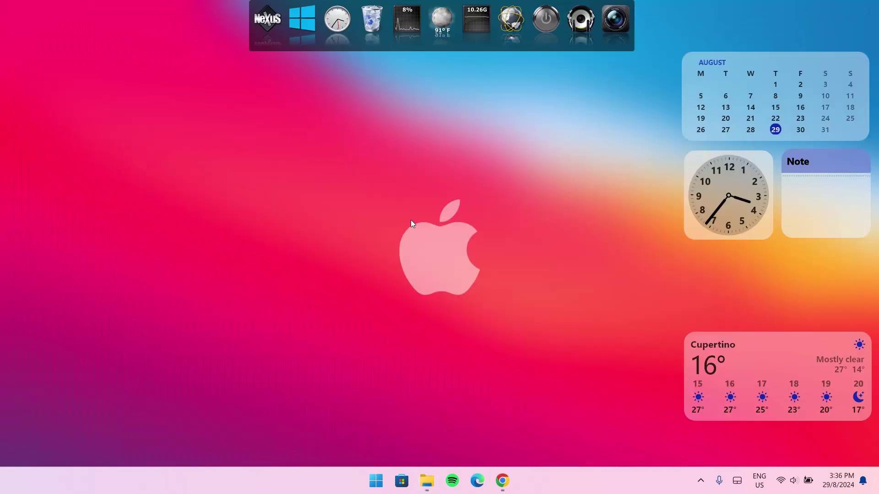
# - Restore the Nexus dock configuration from the wsbackup file in C:\dock_icons and accept the preferences
pyautogui.click(268, 30)
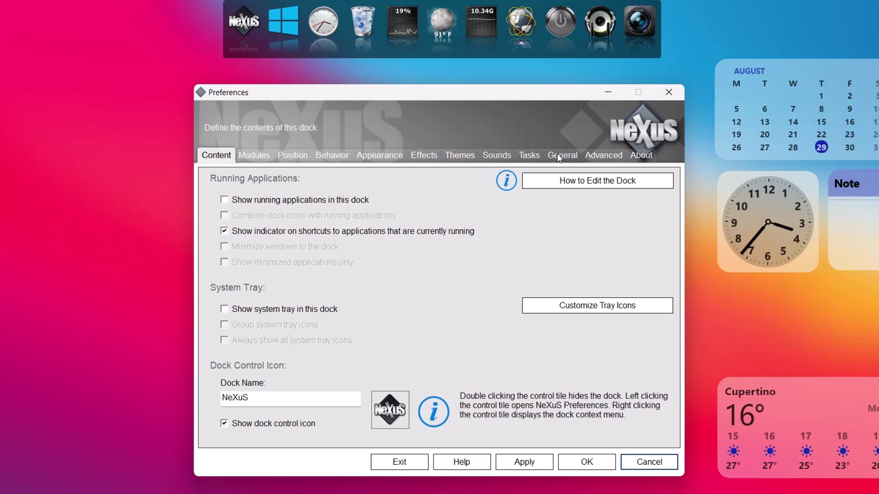
pyautogui.click(559, 156)
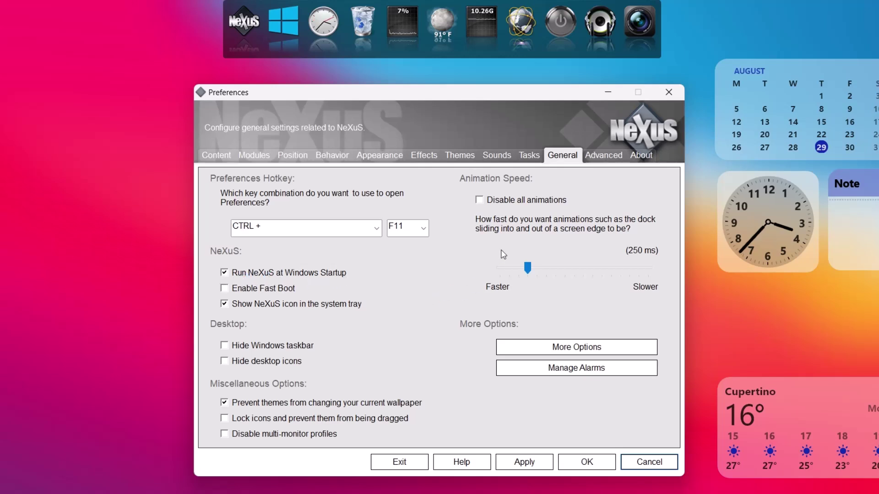
pyautogui.click(603, 158)
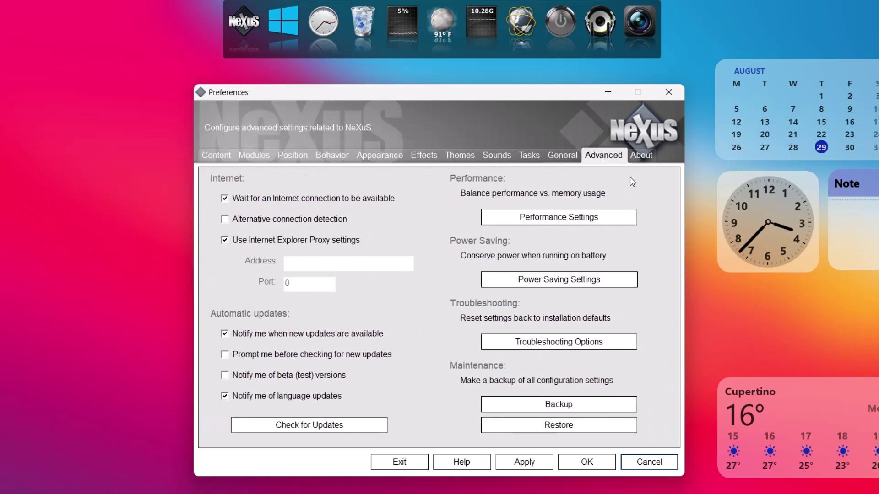
pyautogui.click(570, 424)
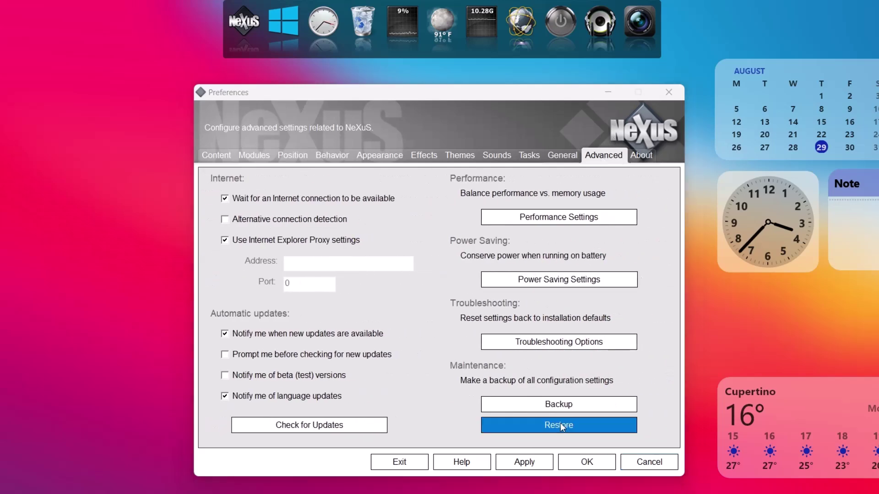
pyautogui.click(252, 317)
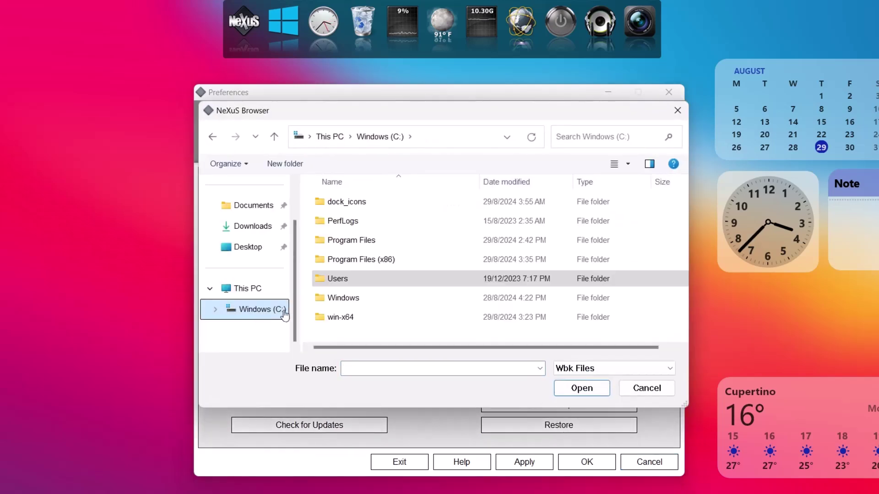
pyautogui.click(360, 206)
pyautogui.doubleClick(360, 207)
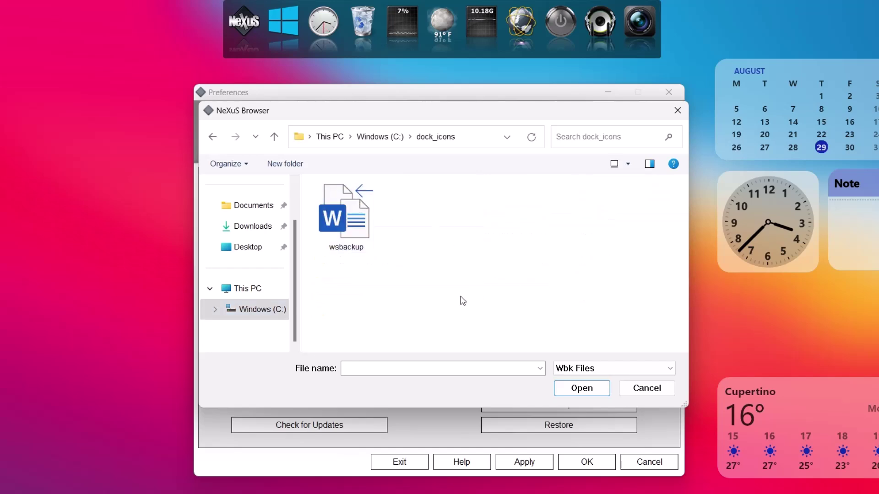
pyautogui.click(348, 221)
pyautogui.click(581, 388)
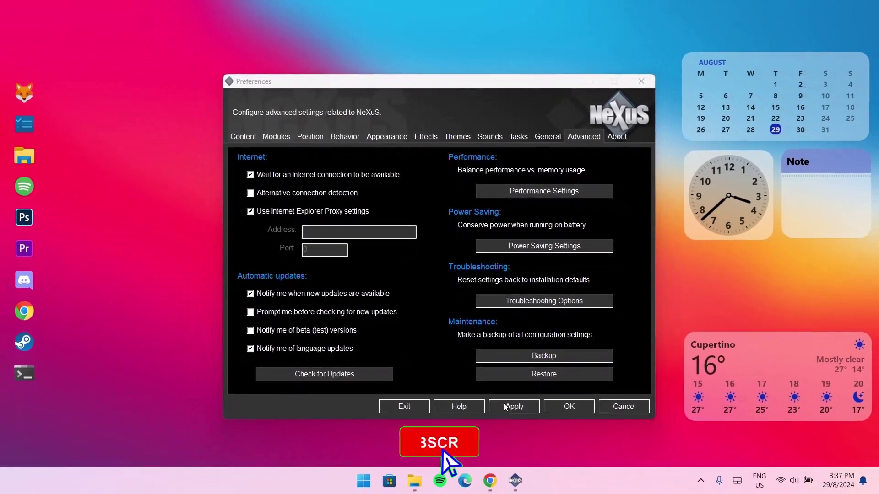
pyautogui.click(572, 406)
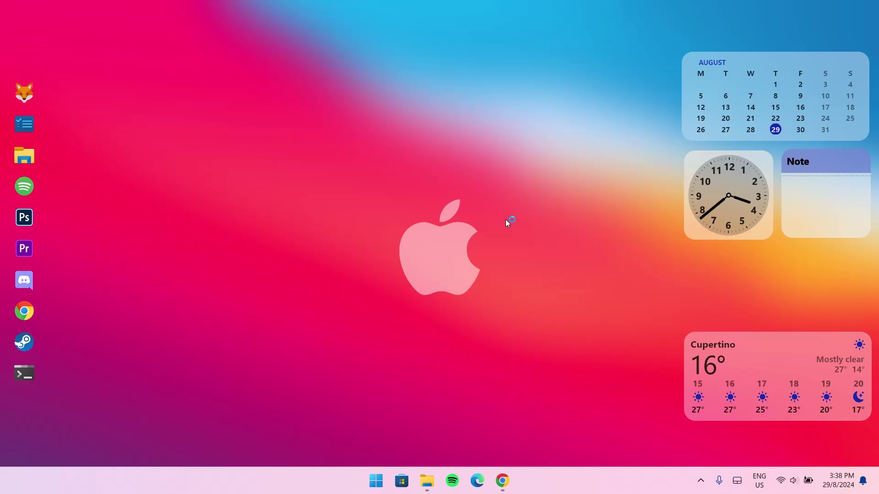
# - Switch to Chrome and download Rainmeter 4.5.20 from the Rainmeter website
pyautogui.click(508, 480)
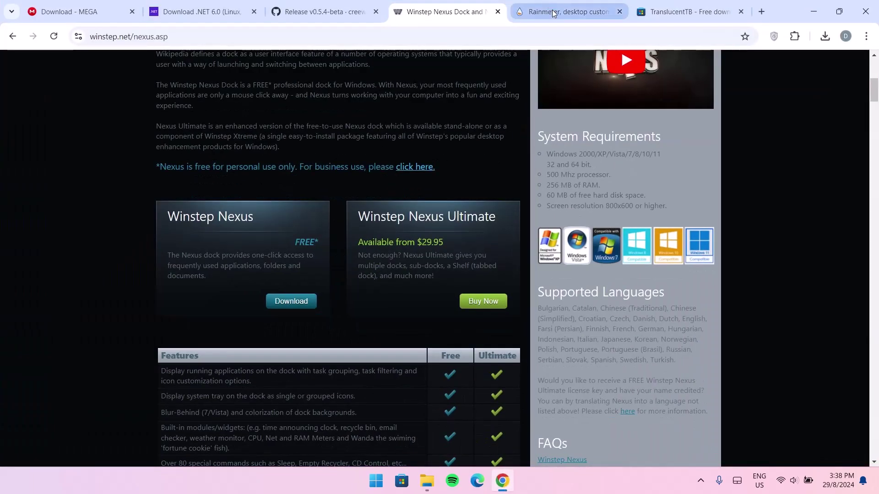
pyautogui.click(554, 13)
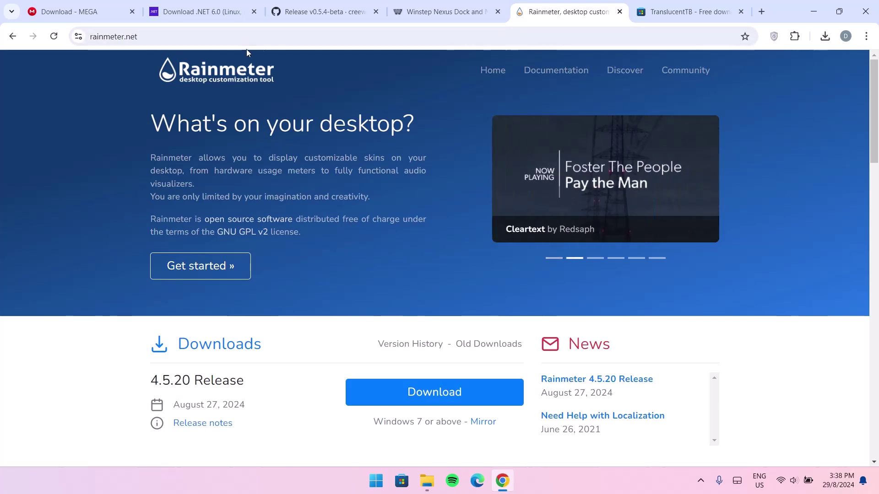
pyautogui.click(407, 394)
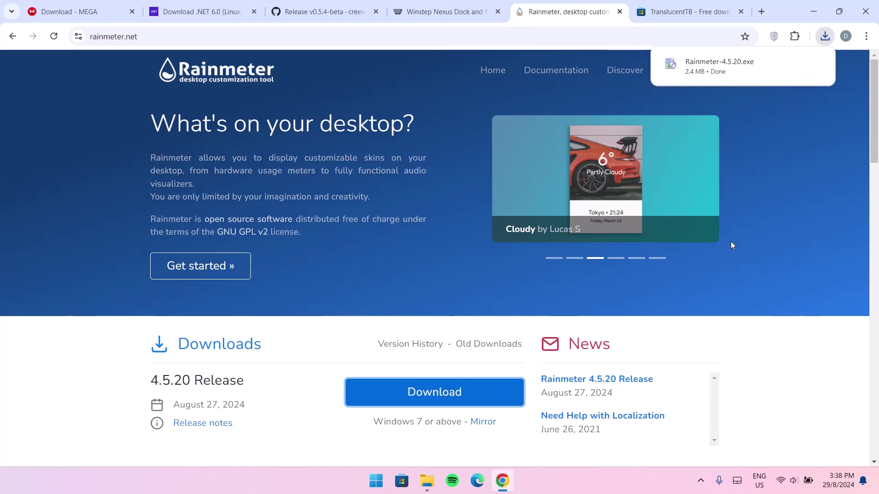
pyautogui.moveTo(737, 58)
# - Install Rainmeter in English with the standard installation, finish with Run Rainmeter enabled, and return to the desktop
pyautogui.click(708, 67)
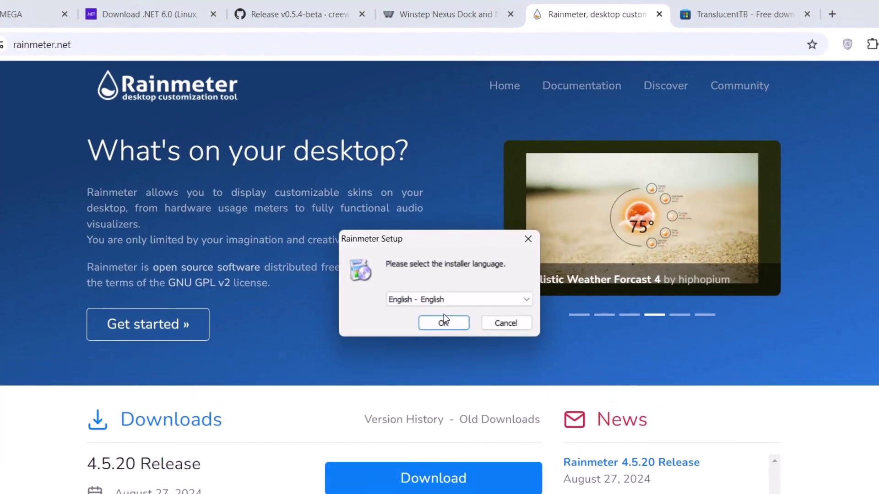
pyautogui.click(444, 315)
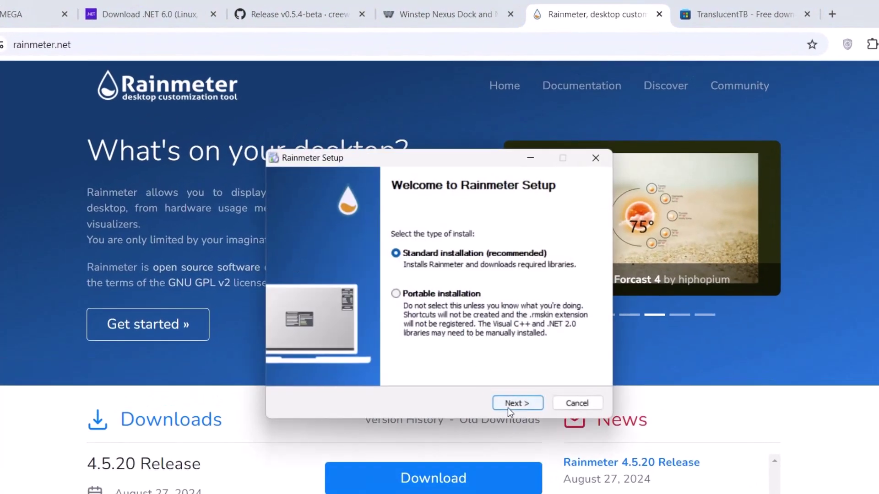
pyautogui.click(508, 404)
pyautogui.click(519, 404)
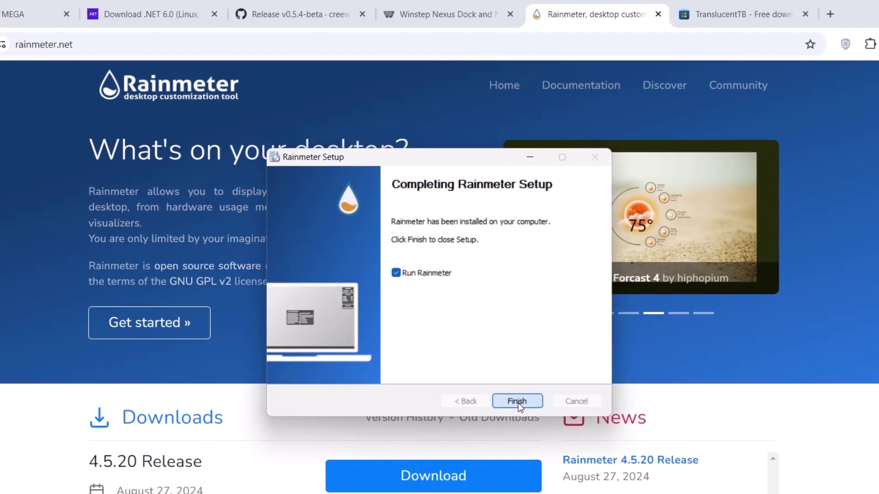
pyautogui.click(518, 403)
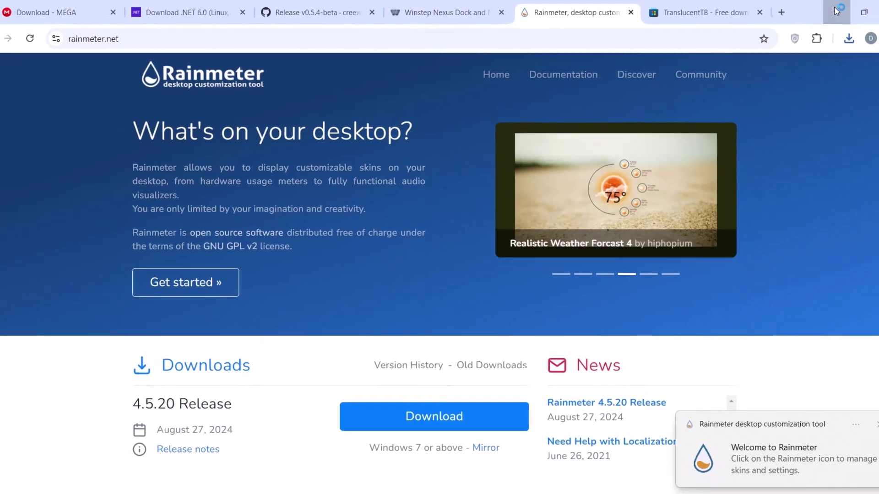
pyautogui.click(873, 13)
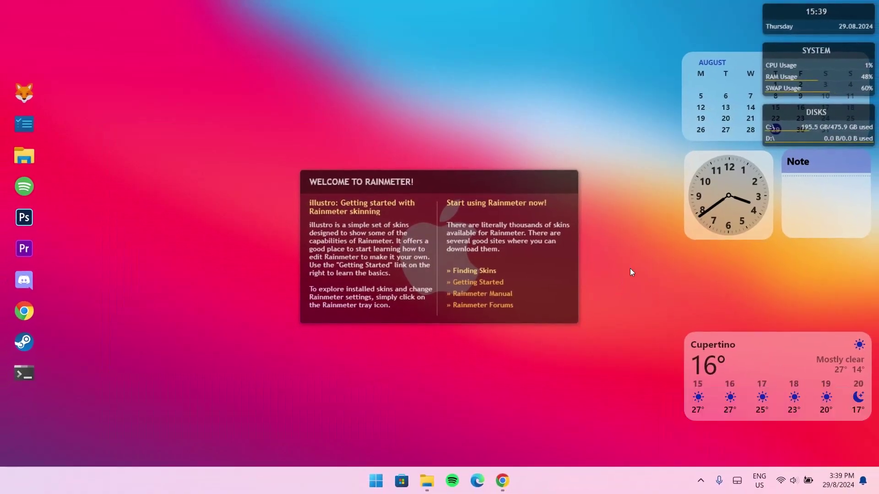
# - Unload the default illustro Welcome, Disk, System and Clock skins from the desktop
pyautogui.rightClick(469, 185)
pyautogui.click(520, 319)
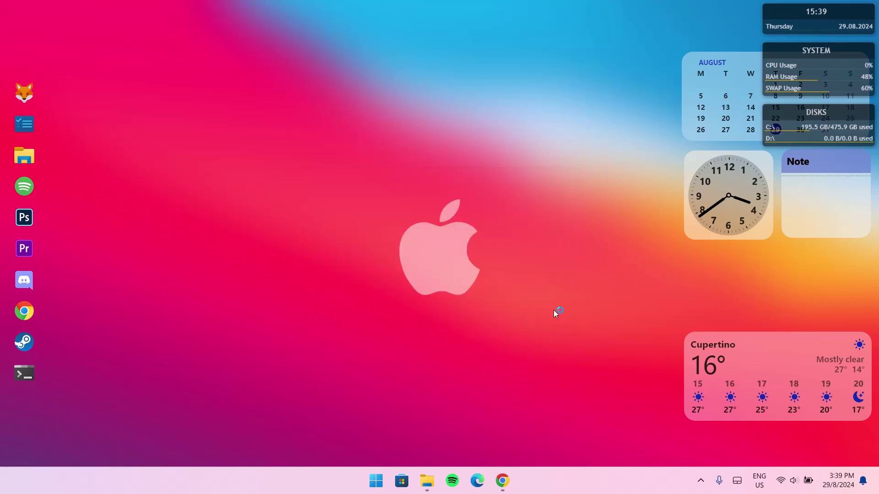
pyautogui.rightClick(777, 125)
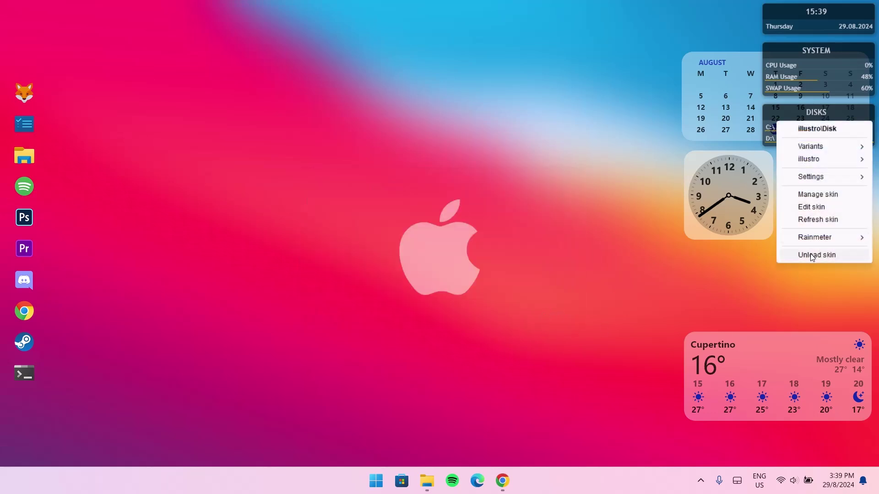
pyautogui.click(813, 257)
pyautogui.rightClick(790, 78)
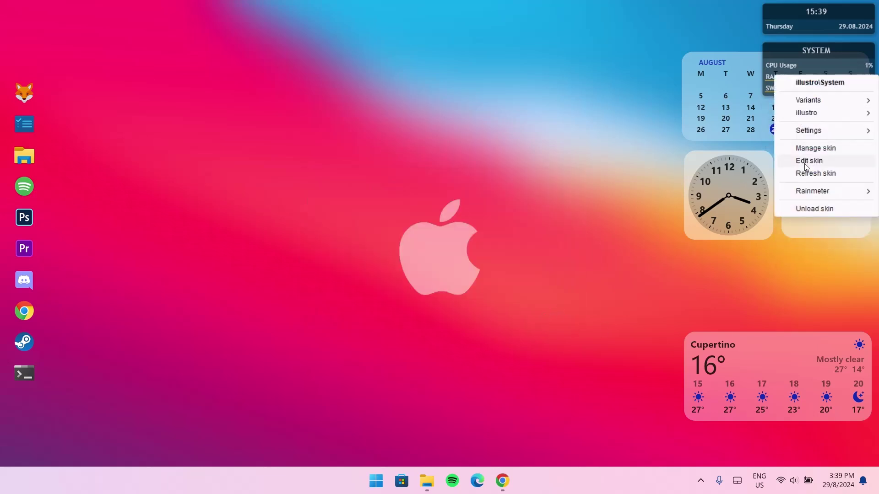
pyautogui.click(813, 209)
pyautogui.rightClick(779, 28)
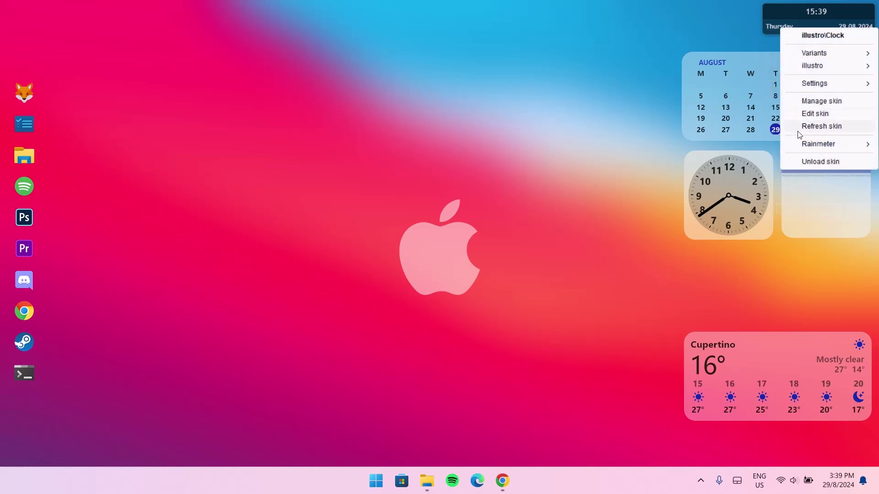
pyautogui.click(810, 163)
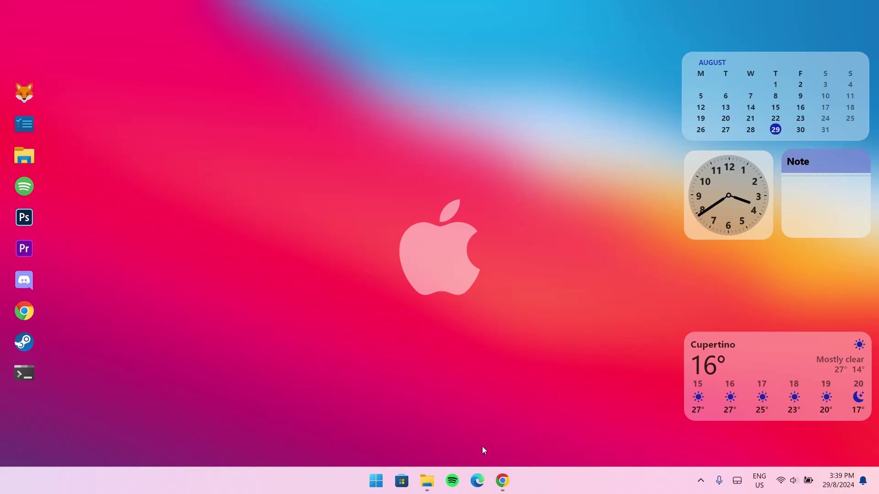
# - Switch to File Explorer, open the Rm_Skins folder inside Theme Files, and show its contents as large icons
pyautogui.moveTo(430, 491)
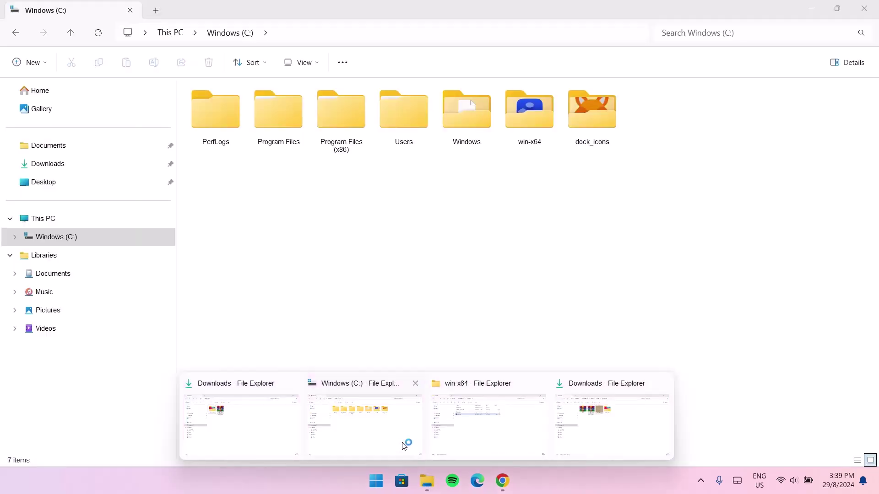
pyautogui.click(276, 427)
pyautogui.doubleClick(219, 122)
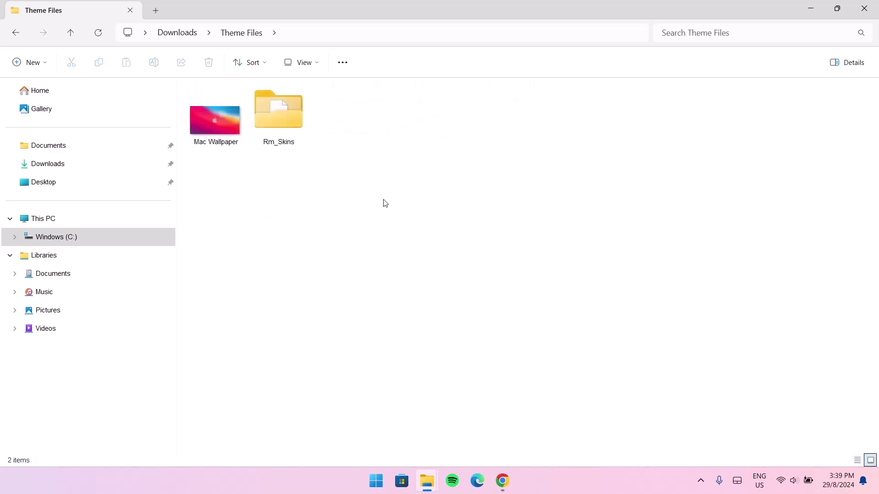
pyautogui.doubleClick(295, 112)
pyautogui.click(304, 62)
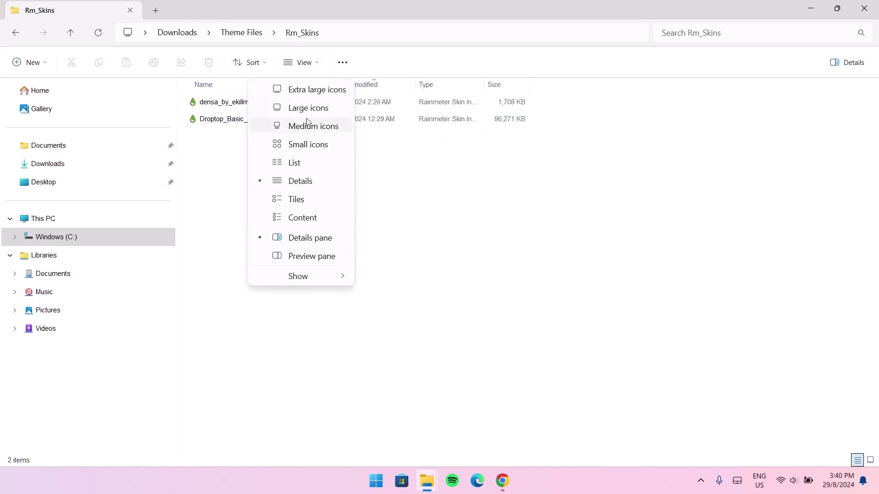
pyautogui.click(290, 126)
pyautogui.press('Right')
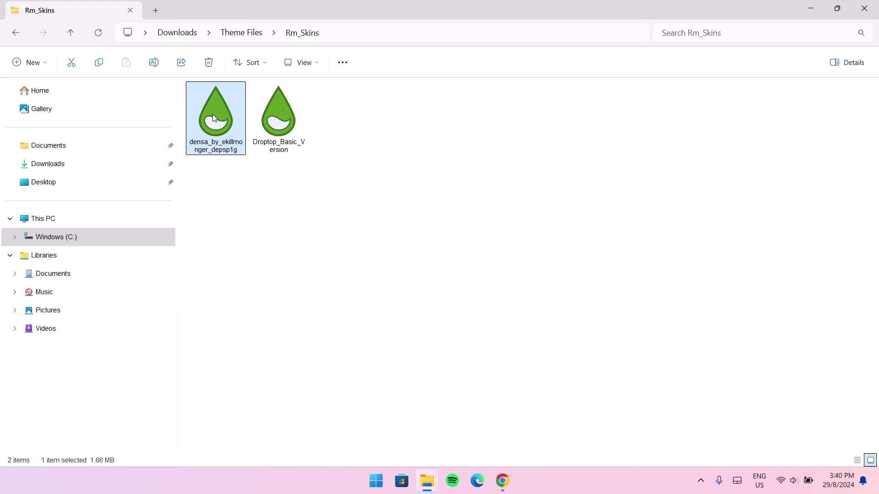
# - Install the densa_by_ekillmonger_depsp1g Rainmeter skin package and minimize File Explorer
pyautogui.doubleClick(220, 127)
pyautogui.click(467, 344)
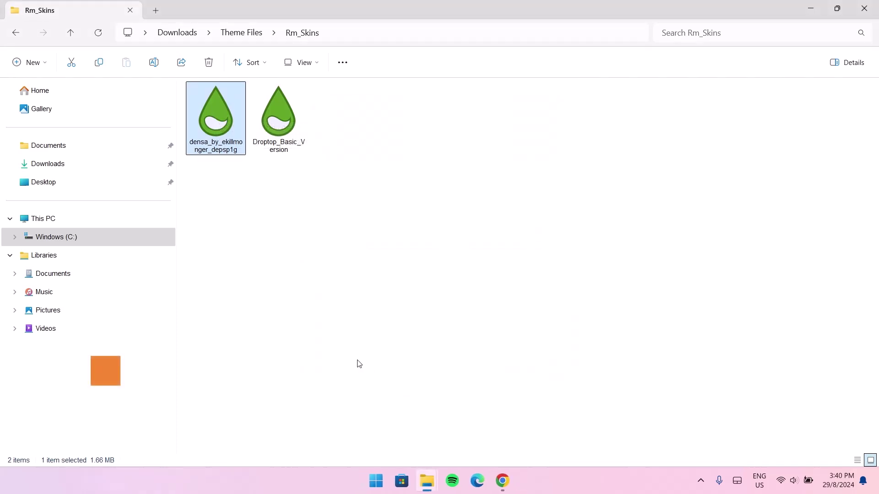
pyautogui.click(811, 8)
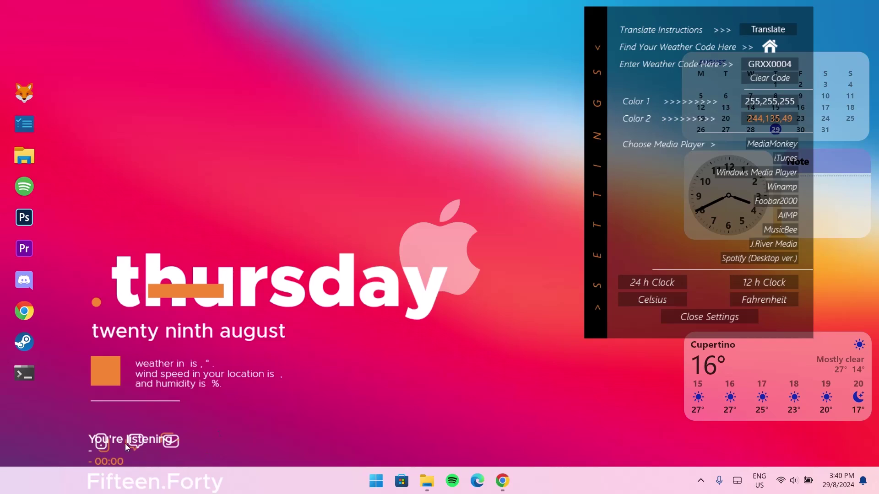
# - Unload the Densa Song Info, Dock and Weather skins from the desktop
pyautogui.moveTo(125, 444); pyautogui.dragTo(240, 418)
pyautogui.rightClick(250, 418)
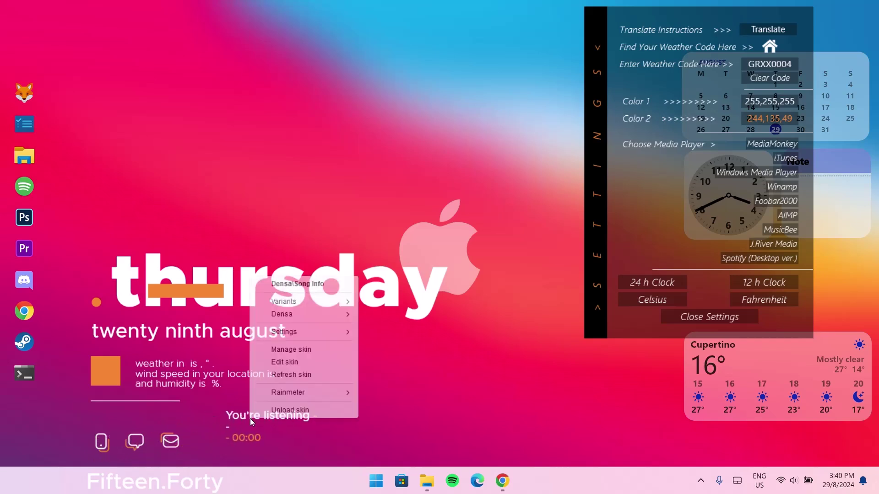
pyautogui.click(279, 408)
pyautogui.rightClick(168, 443)
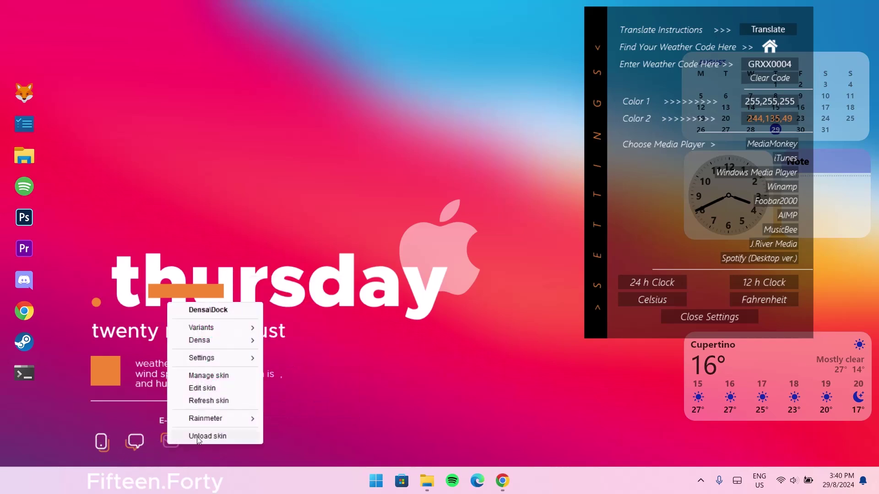
pyautogui.click(198, 437)
pyautogui.rightClick(141, 447)
pyautogui.click(346, 398)
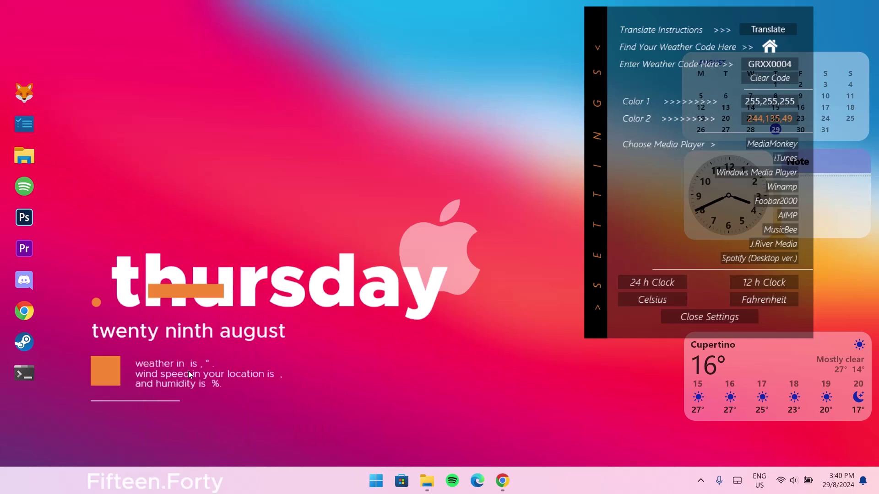
pyautogui.rightClick(171, 375)
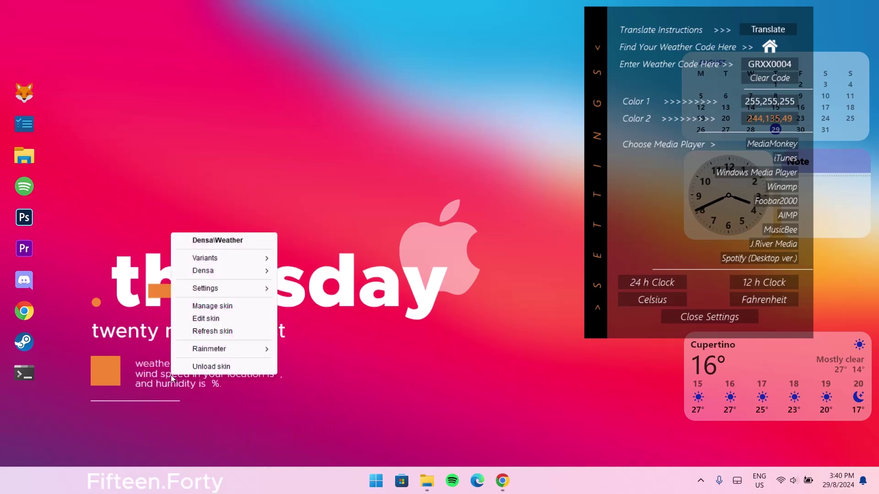
pyautogui.click(205, 366)
# - Unload the Densa text clock skin, and place the weekday and date skin near the desktop's lower-left corner at a smaller size
pyautogui.moveTo(221, 298); pyautogui.dragTo(196, 396)
pyautogui.moveTo(174, 489); pyautogui.dragTo(191, 484)
pyautogui.rightClick(191, 484)
pyautogui.click(213, 476)
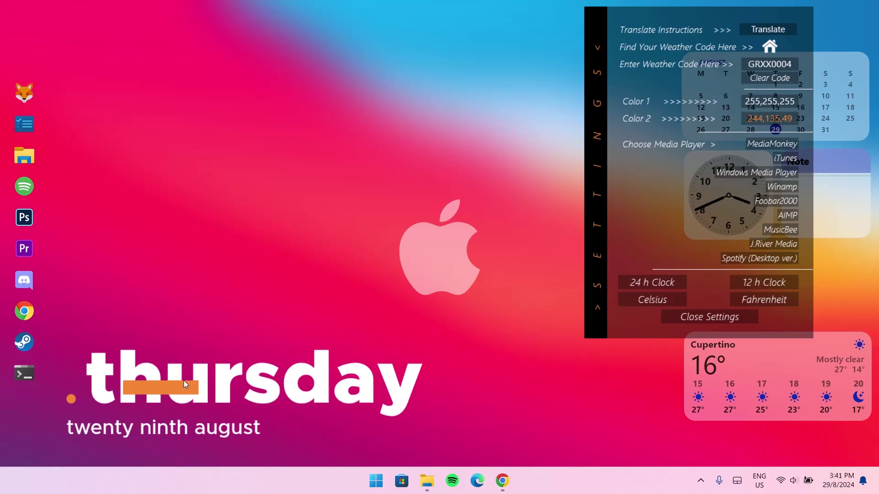
pyautogui.scroll(-5, 183, 381)
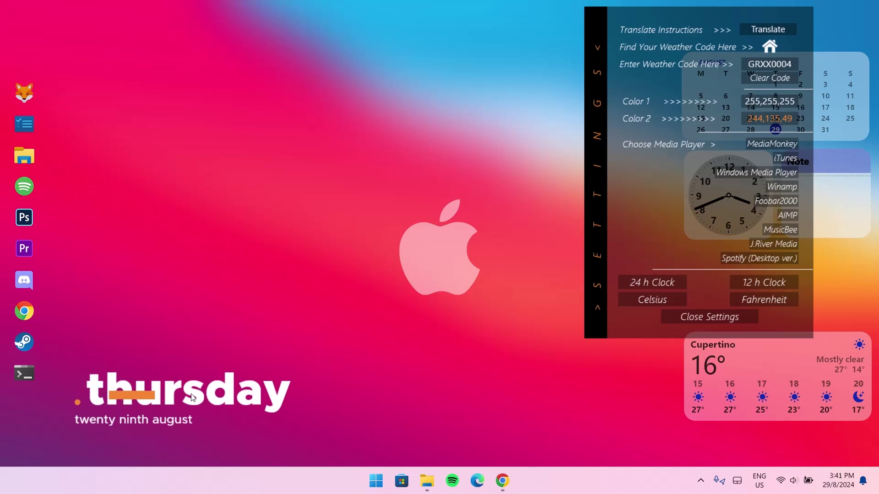
pyautogui.scroll(-2, 193, 398)
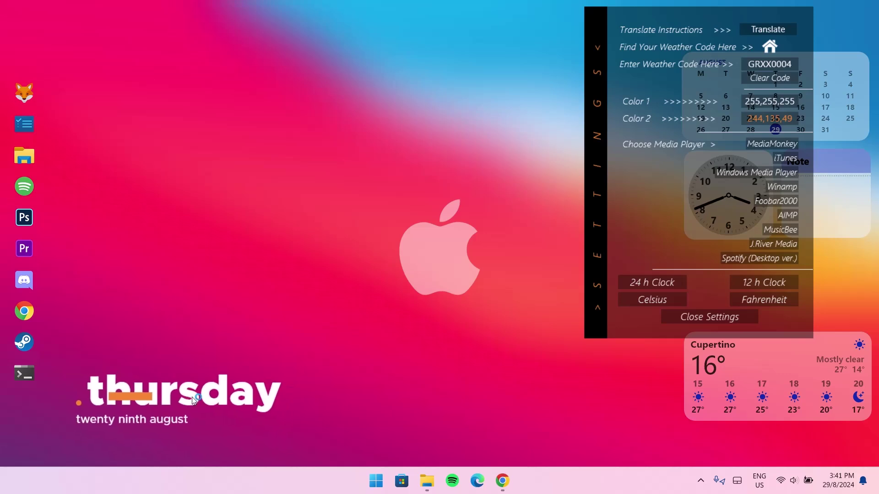
# - Move the Densa settings panel toward the middle of the desktop and set Color 1 to RGB 219,200,200
pyautogui.moveTo(662, 11); pyautogui.dragTo(511, 30)
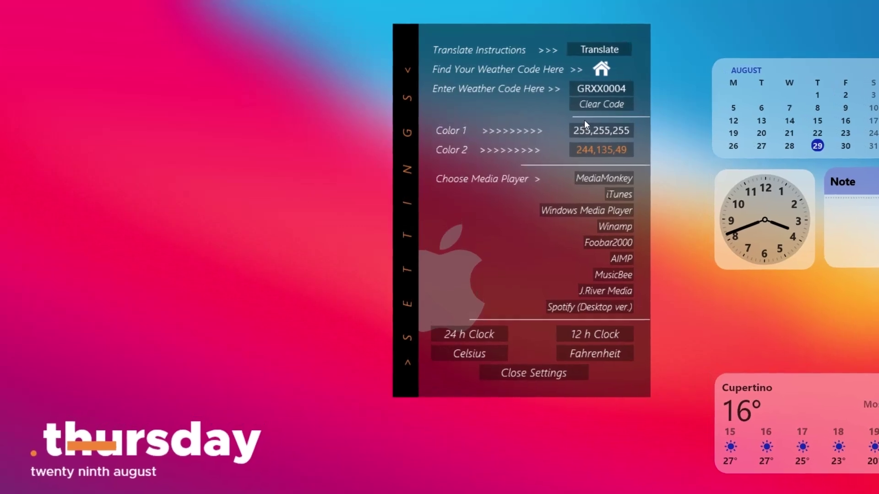
pyautogui.click(577, 128)
pyautogui.moveTo(381, 369); pyautogui.dragTo(372, 371)
pyautogui.write('19')
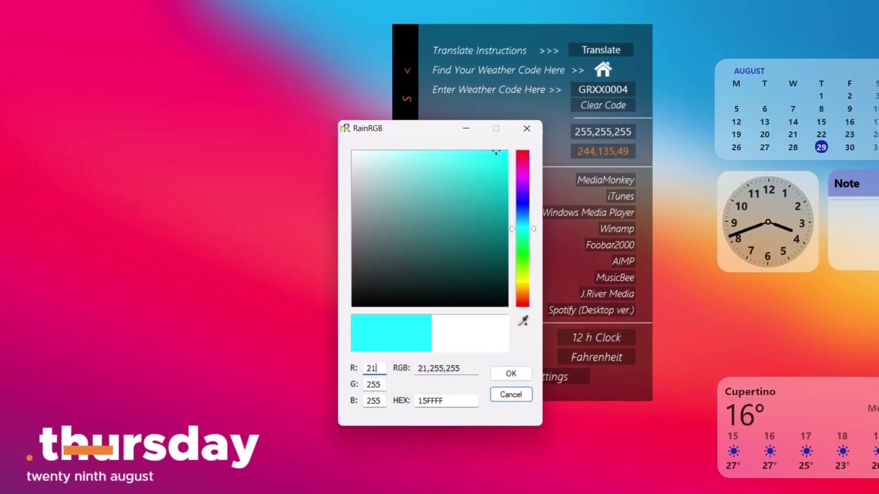
pyautogui.click(381, 385)
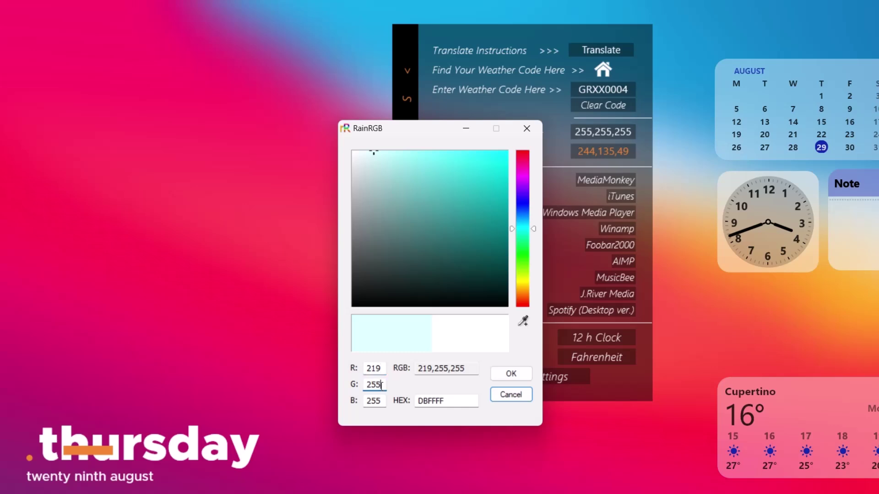
pyautogui.write('00')
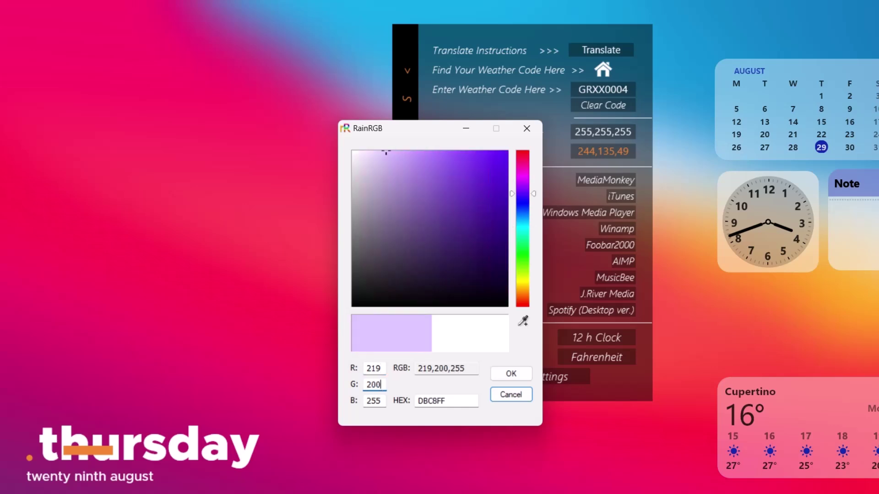
pyautogui.click(381, 401)
pyautogui.write('00')
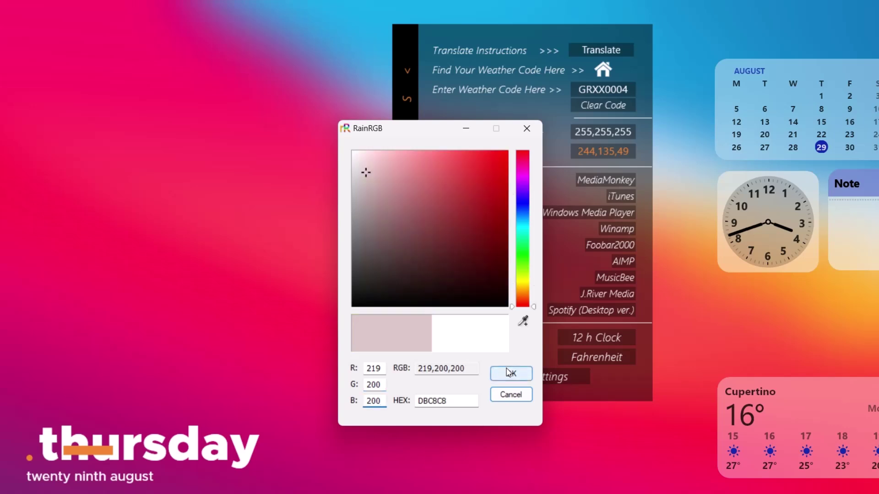
pyautogui.click(509, 373)
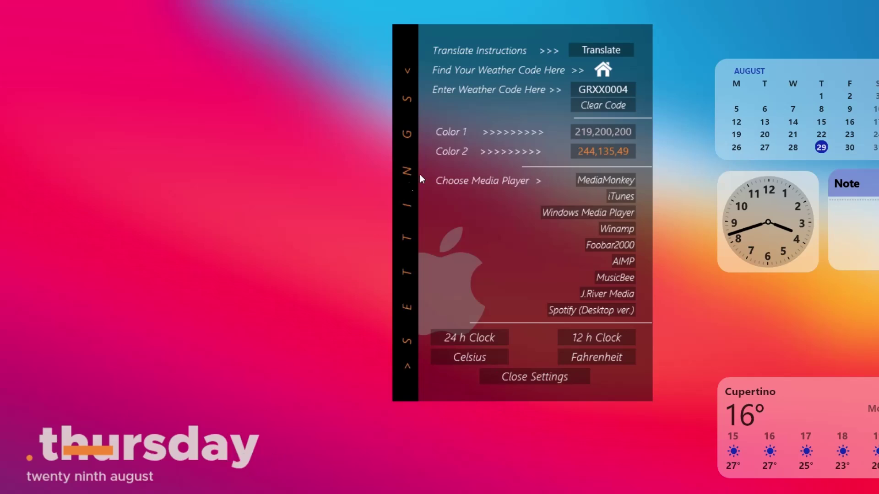
# - Set the Densa skin's Color 2 to RGB 52,150,207 and close its settings panel
pyautogui.click(585, 153)
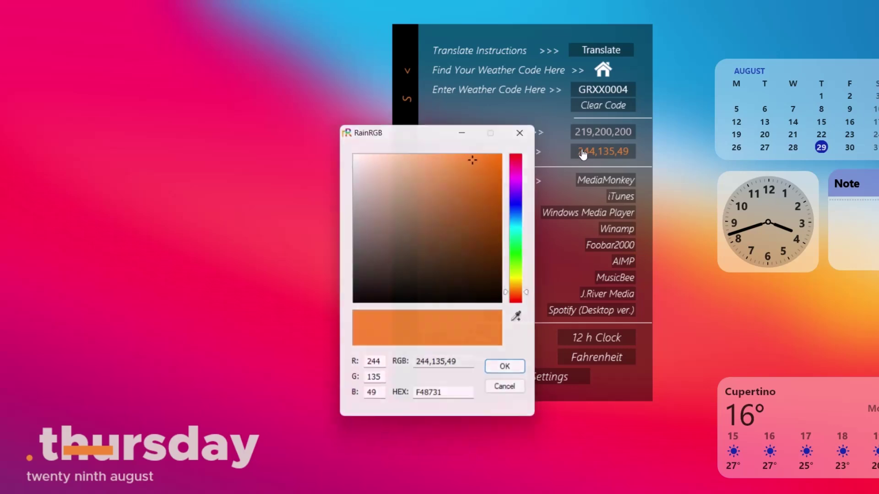
pyautogui.moveTo(381, 369); pyautogui.dragTo(366, 387)
pyautogui.write('52,')
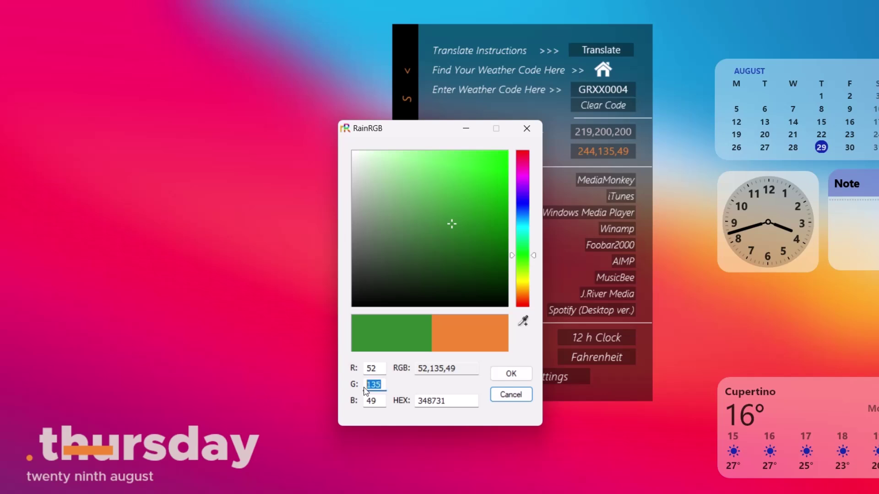
pyautogui.write('150')
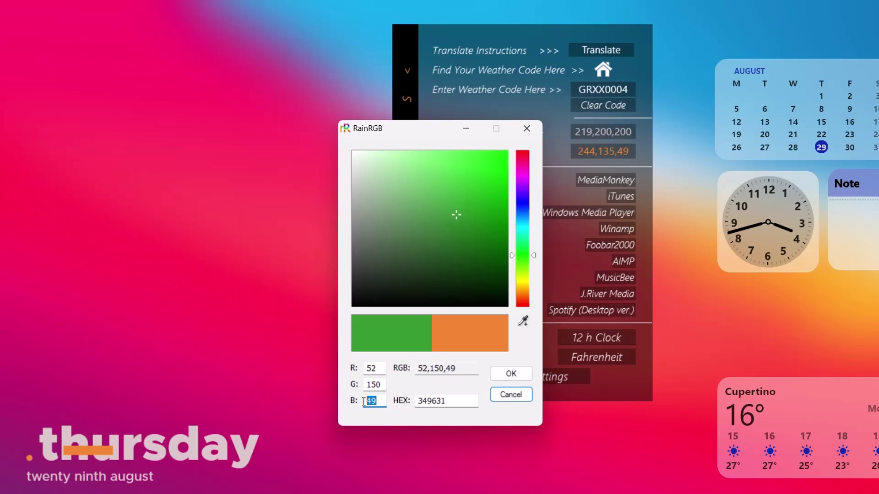
pyautogui.write('2')
pyautogui.write('07')
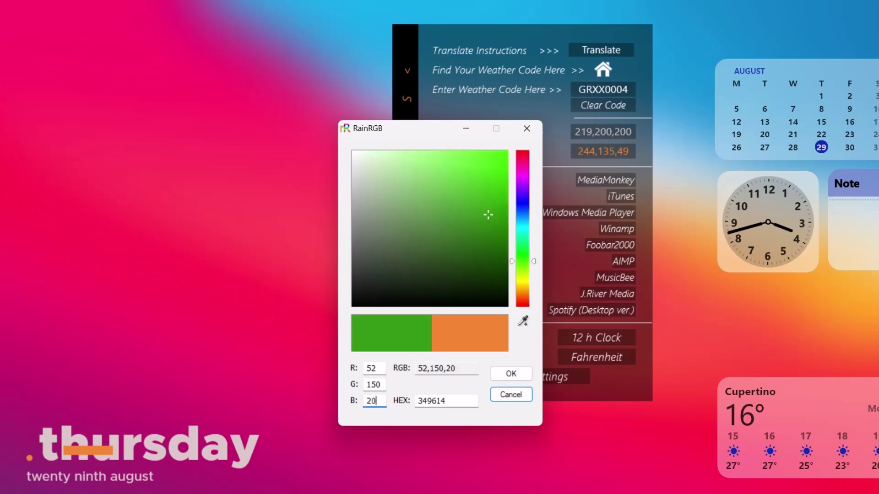
pyautogui.click(525, 377)
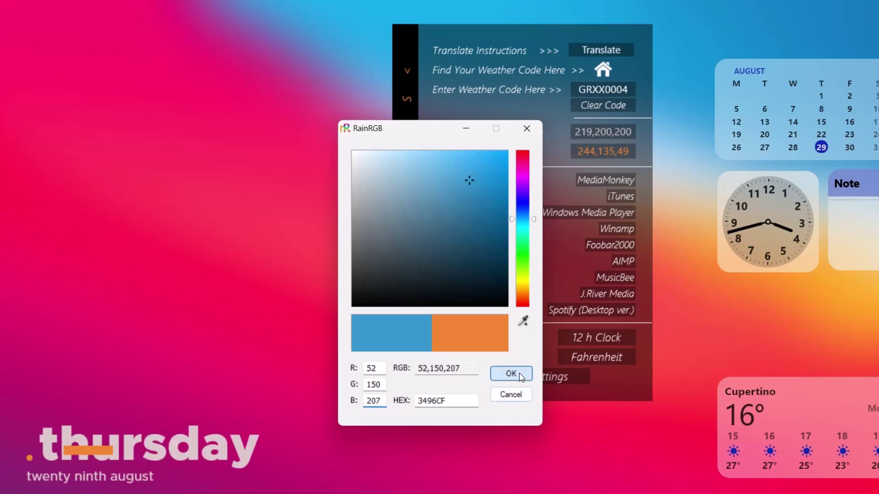
pyautogui.click(535, 340)
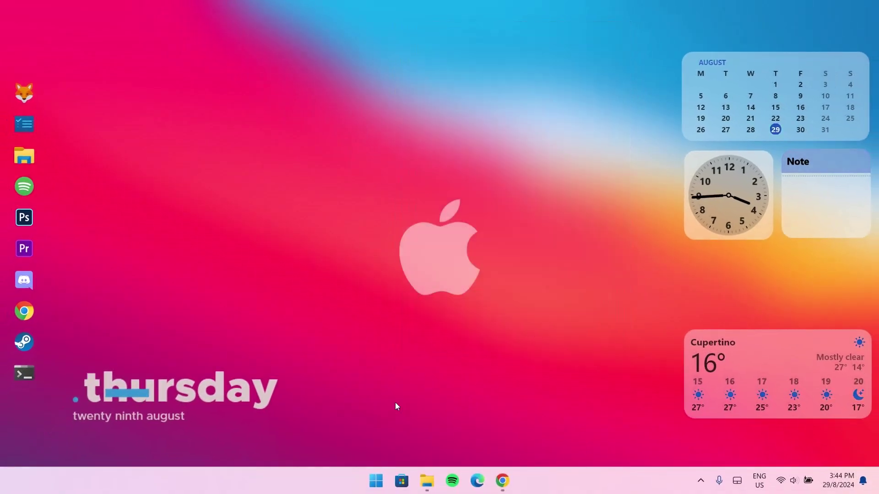
# - Install the Droptop_Basic_Version skin package from the Rm_Skins folder and minimize File Explorer
pyautogui.moveTo(428, 481)
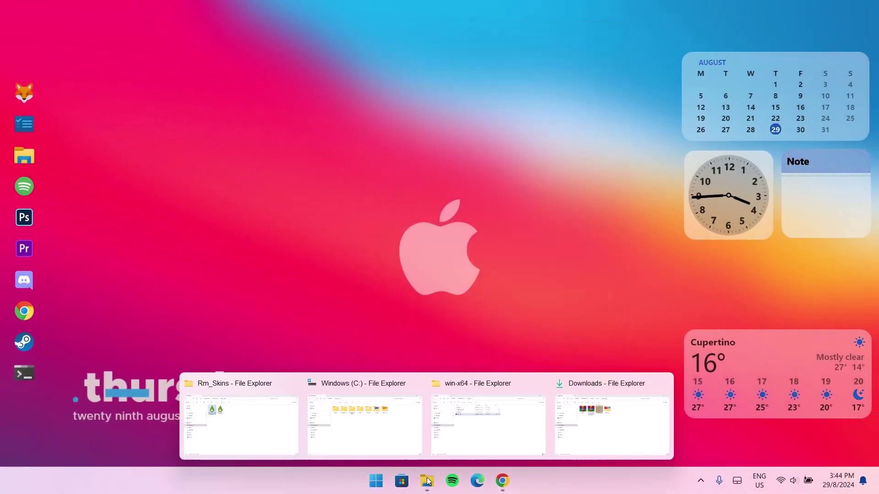
pyautogui.click(287, 417)
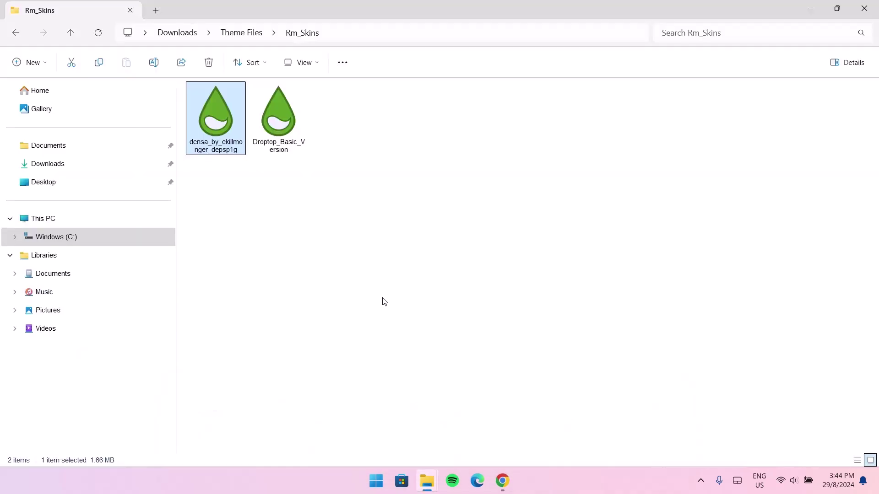
pyautogui.doubleClick(298, 118)
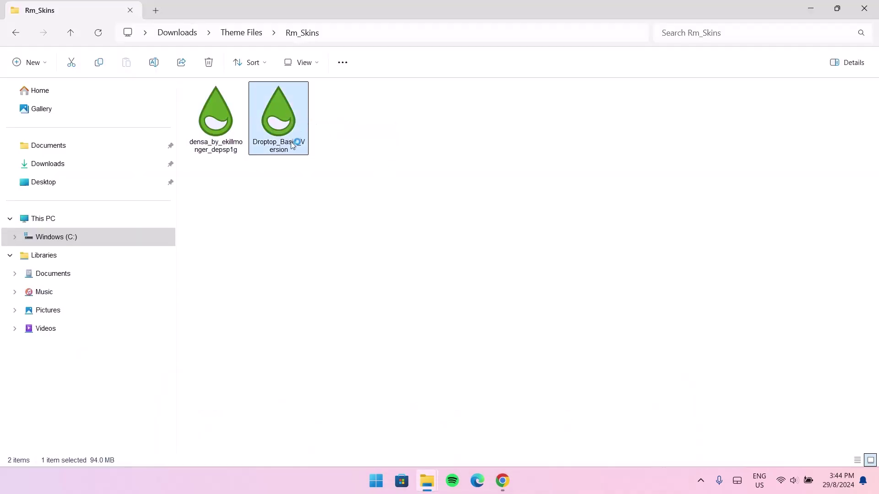
pyautogui.click(479, 347)
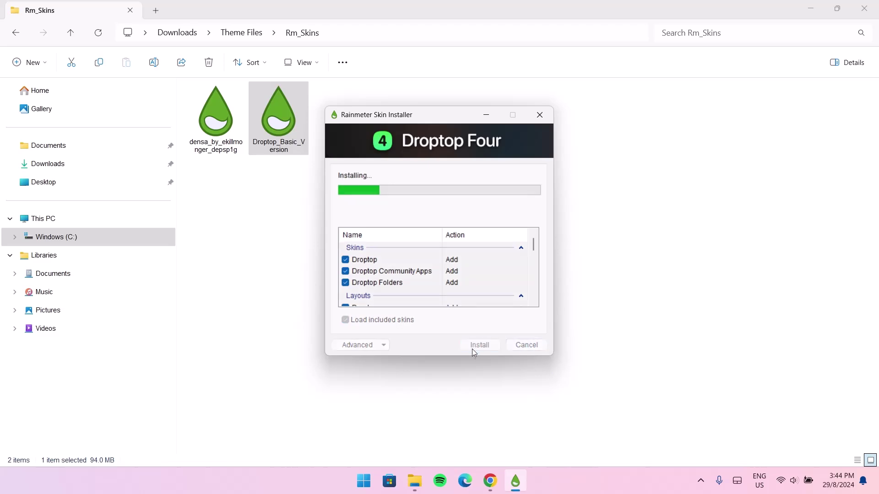
pyautogui.click(806, 10)
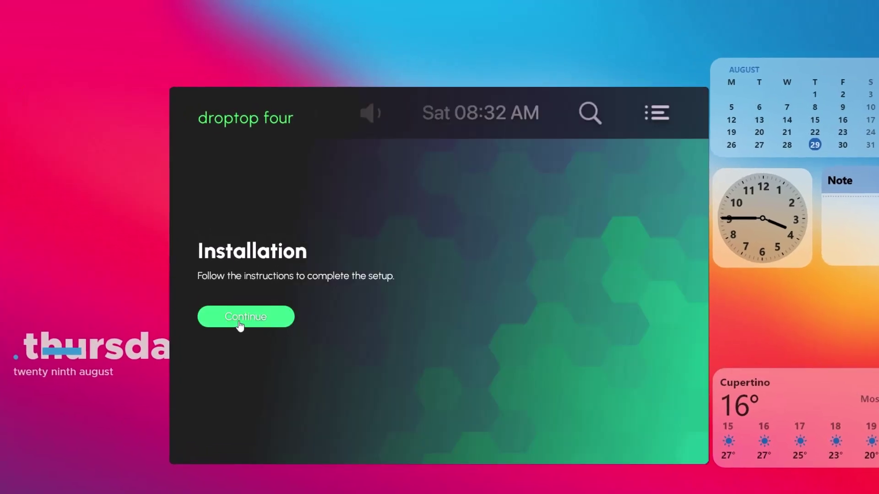
# - Start the Droptop Four setup, choose English (United States) as the language, and set the bar to appear on the desktop only
pyautogui.click(239, 322)
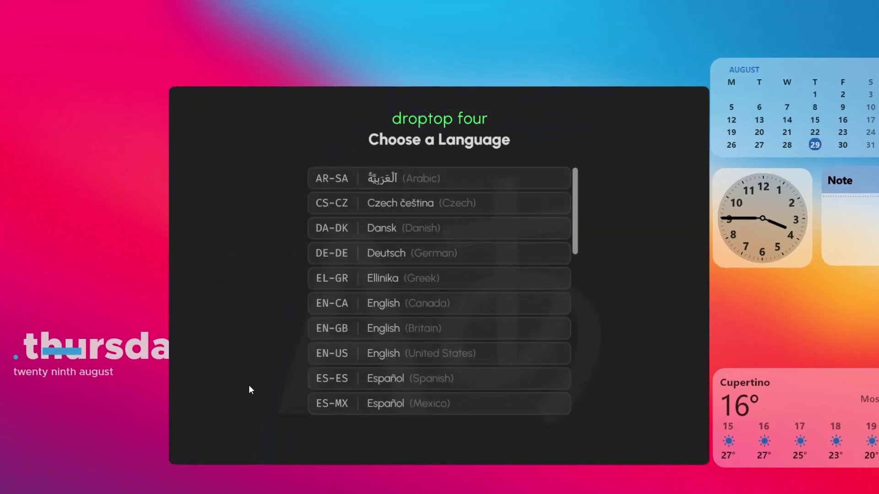
pyautogui.click(403, 362)
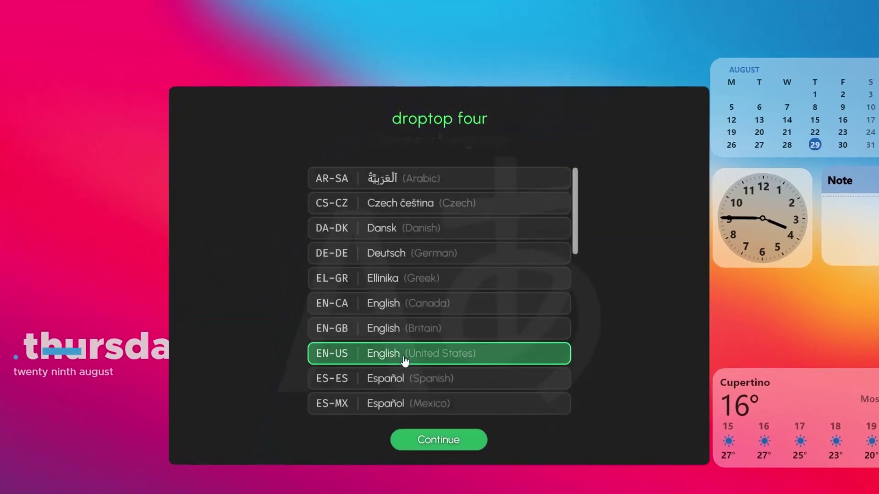
pyautogui.click(436, 440)
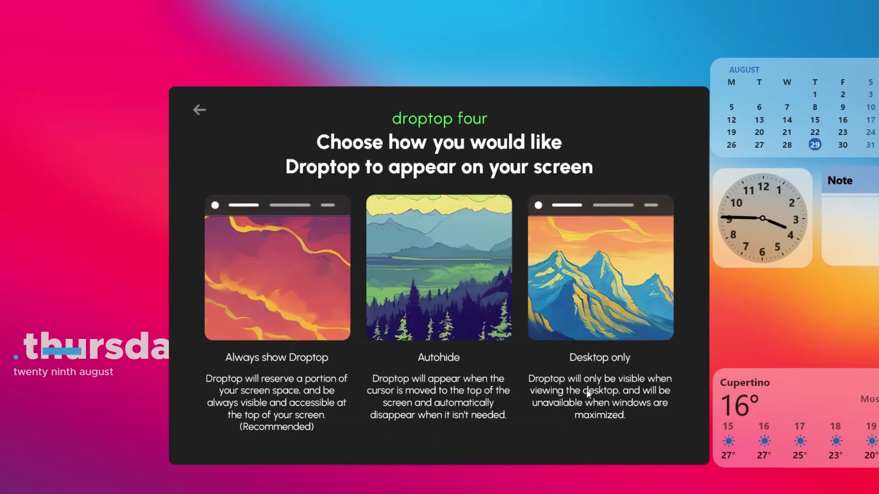
pyautogui.click(612, 285)
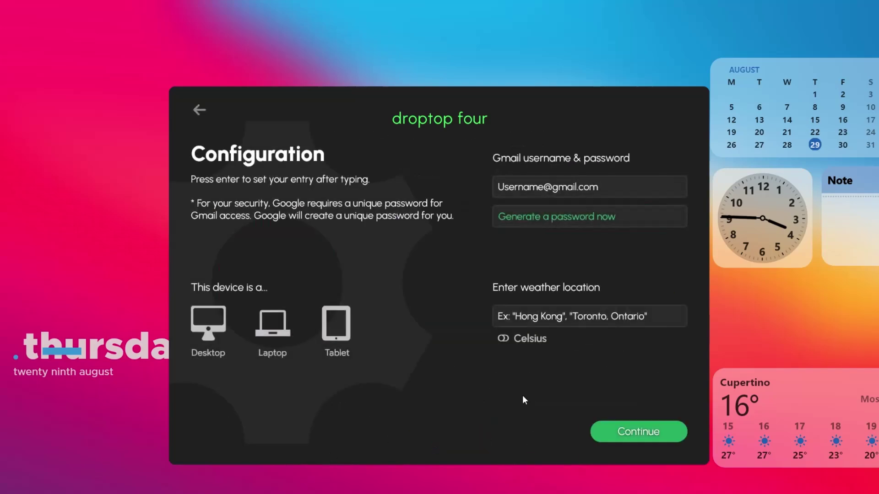
# - Configure Droptop for a laptop with London weather in Celsius, the rainbow Apple home button and the MacOS Ventura theme
pyautogui.click(265, 324)
pyautogui.click(608, 314)
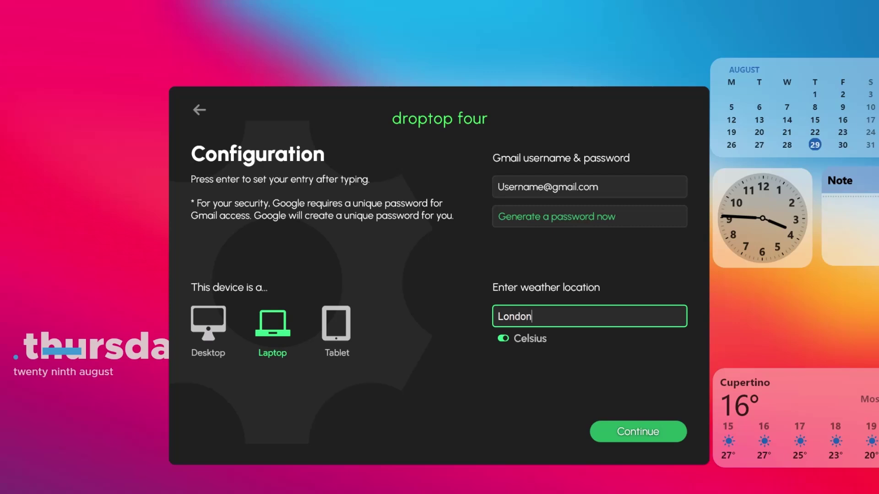
pyautogui.click(652, 428)
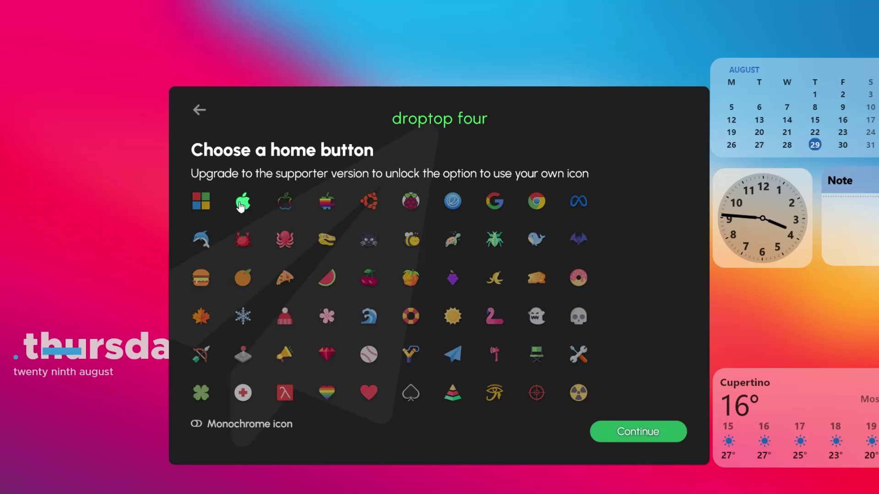
pyautogui.click(625, 431)
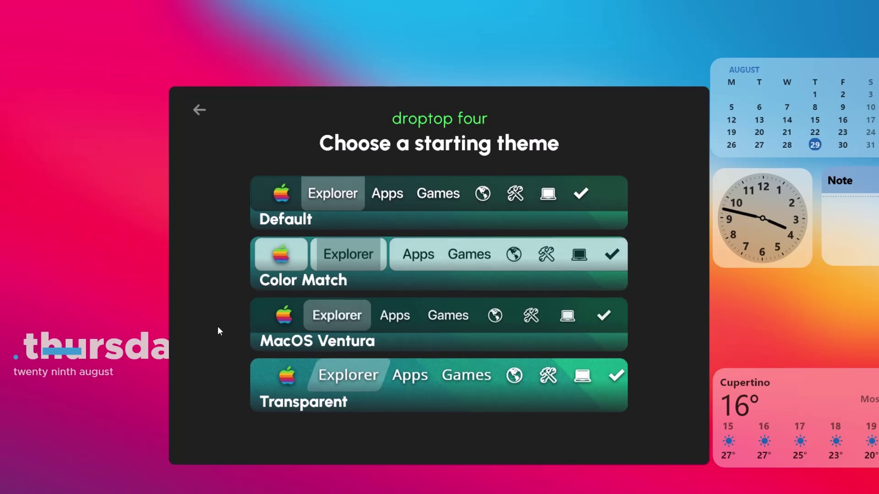
pyautogui.click(258, 333)
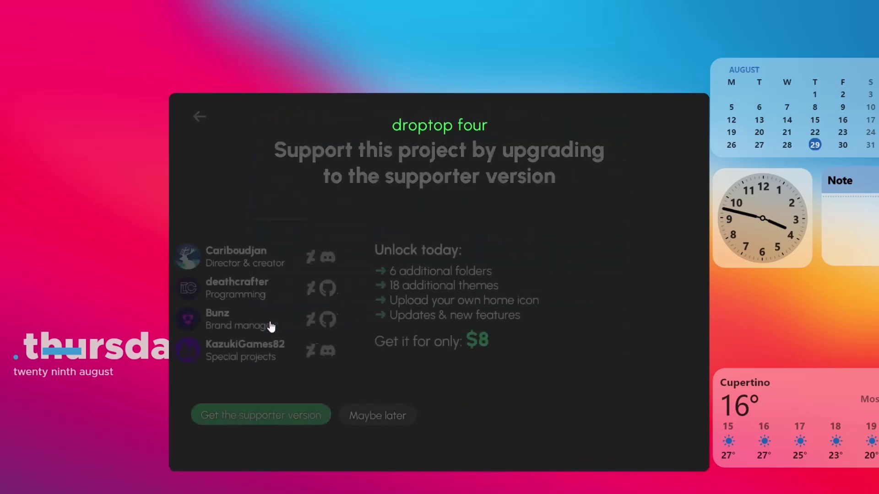
# - Finish the Droptop setup without upgrading to the supporter version and skip the tutorial
pyautogui.click(383, 417)
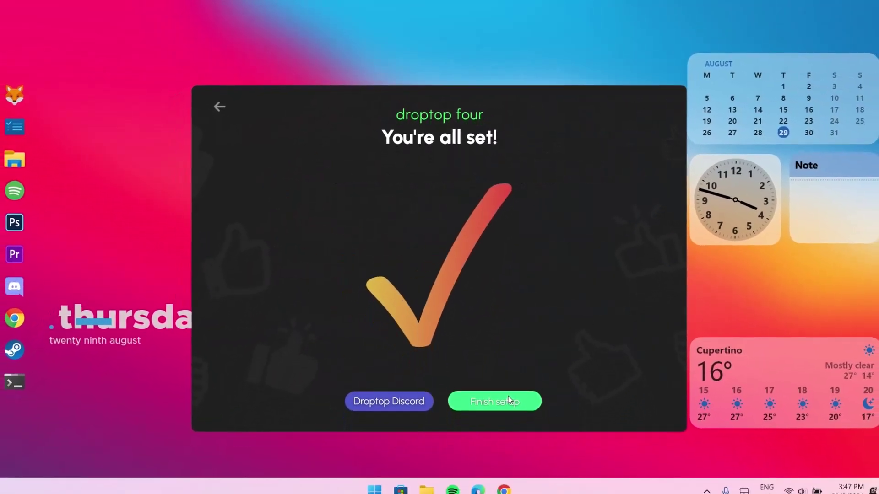
pyautogui.click(509, 400)
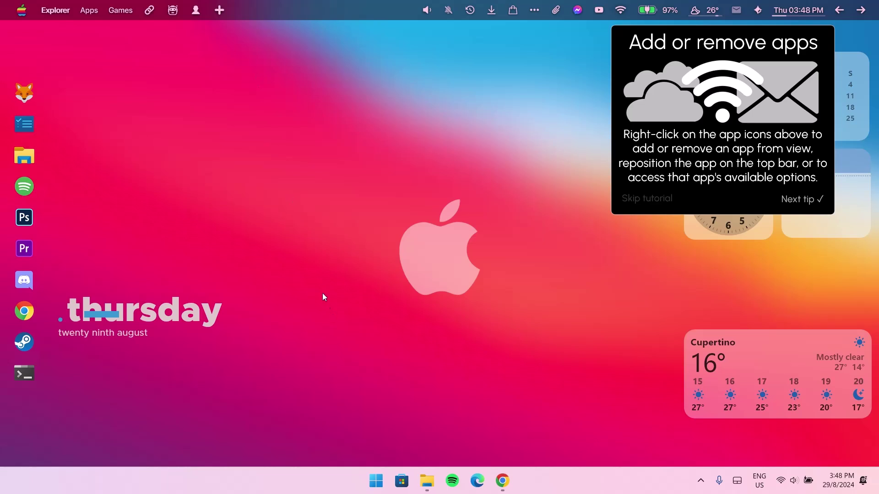
pyautogui.click(660, 202)
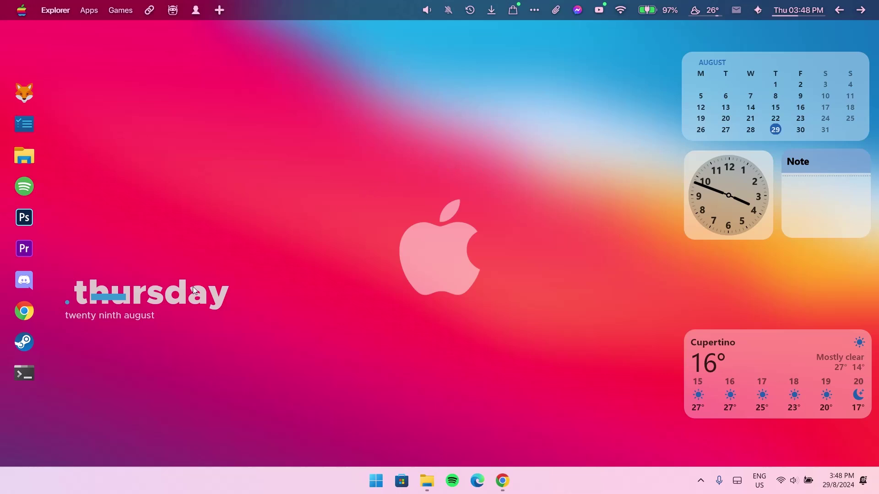
# - Move the weekday skin down level with the Terminal icon, and set the Droptop bar size to Mini 3, restarting the program
pyautogui.moveTo(169, 300); pyautogui.dragTo(172, 404)
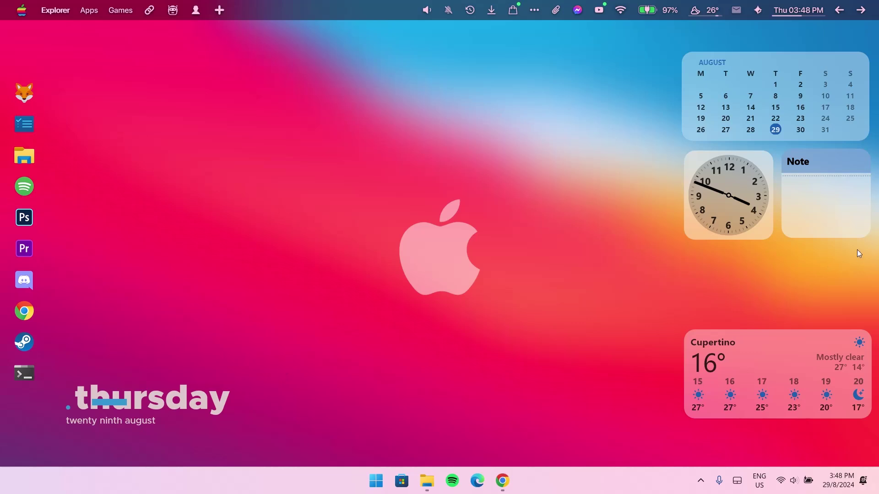
pyautogui.rightClick(284, 10)
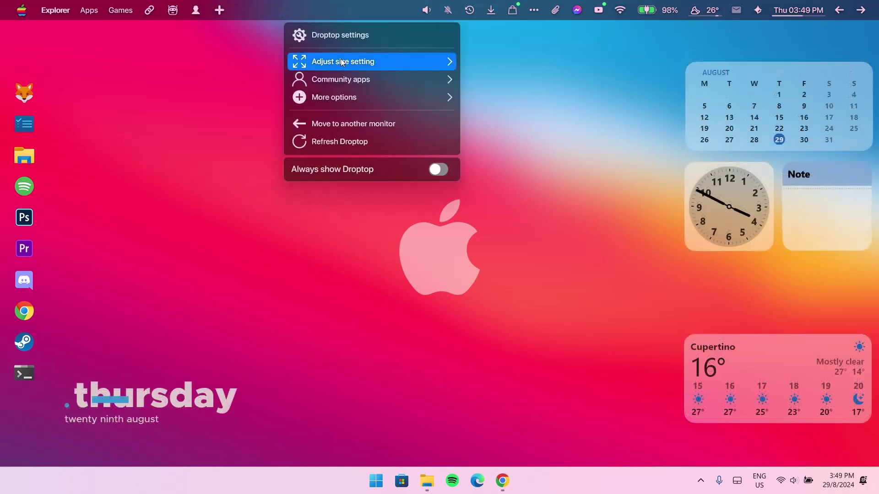
pyautogui.moveTo(341, 63)
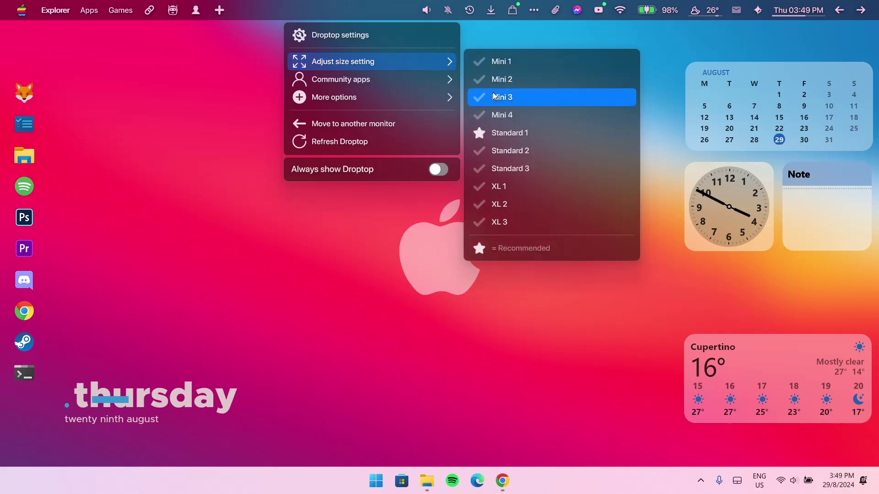
pyautogui.click(495, 98)
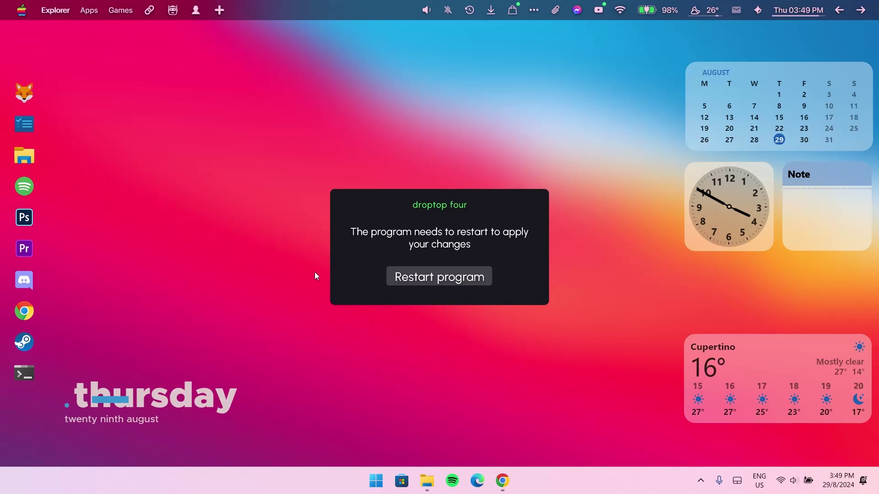
pyautogui.click(443, 275)
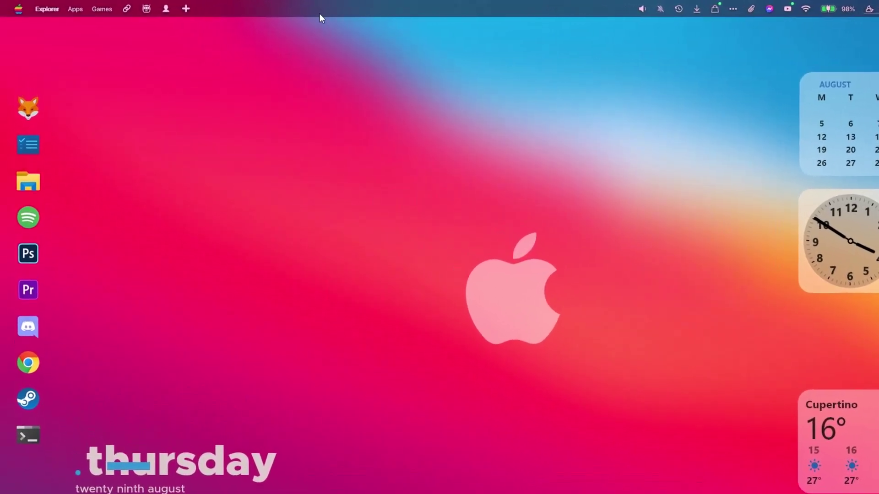
# - Enable the Droptop shape option that divides the top bar into sections
pyautogui.rightClick(321, 12)
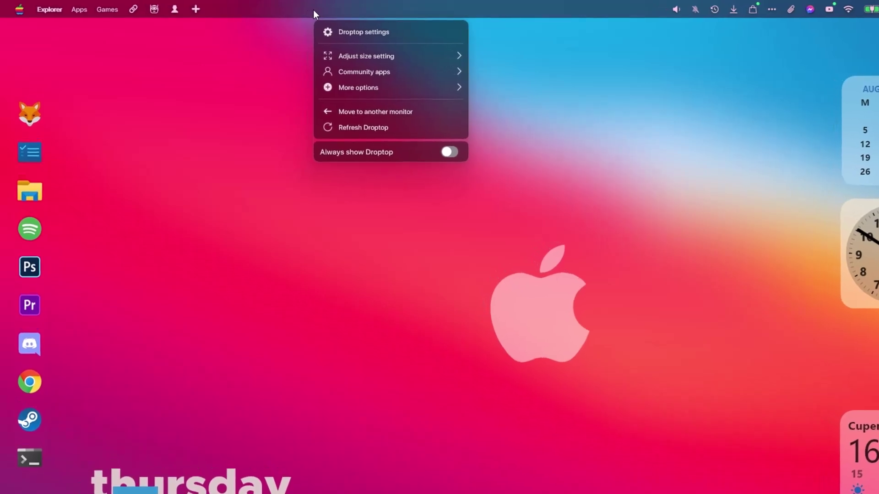
pyautogui.click(338, 26)
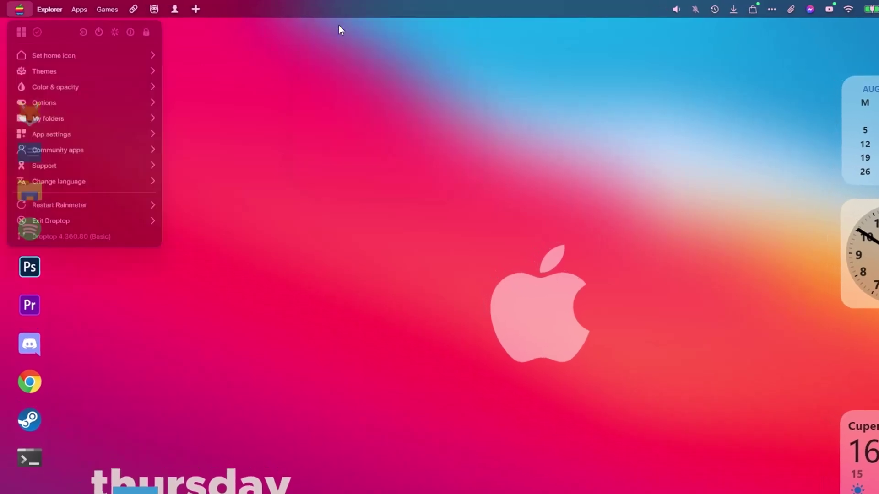
pyautogui.moveTo(117, 102)
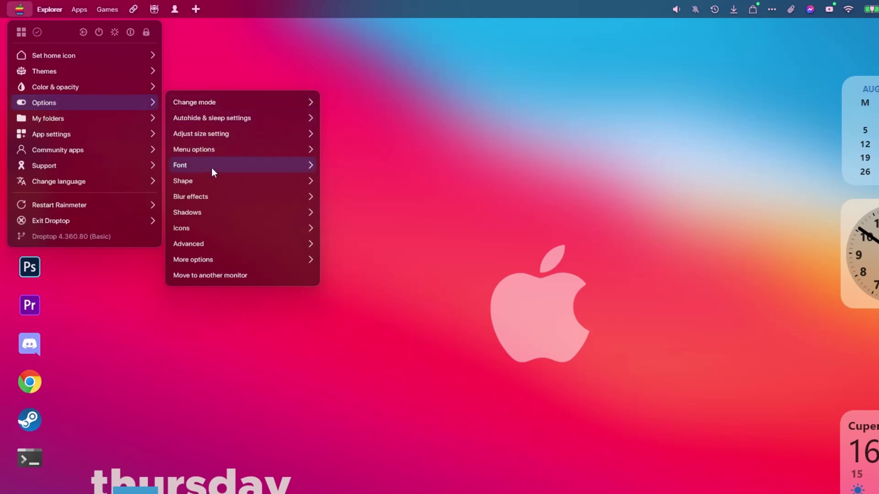
pyautogui.moveTo(208, 183)
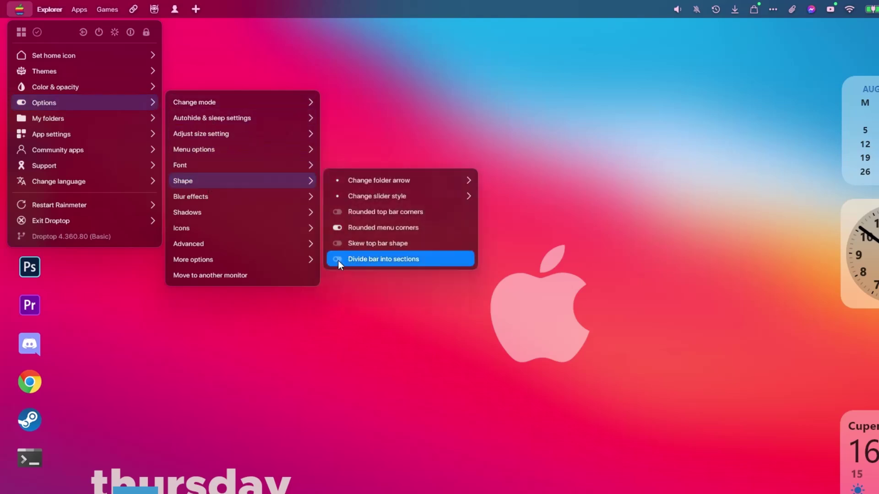
pyautogui.click(339, 259)
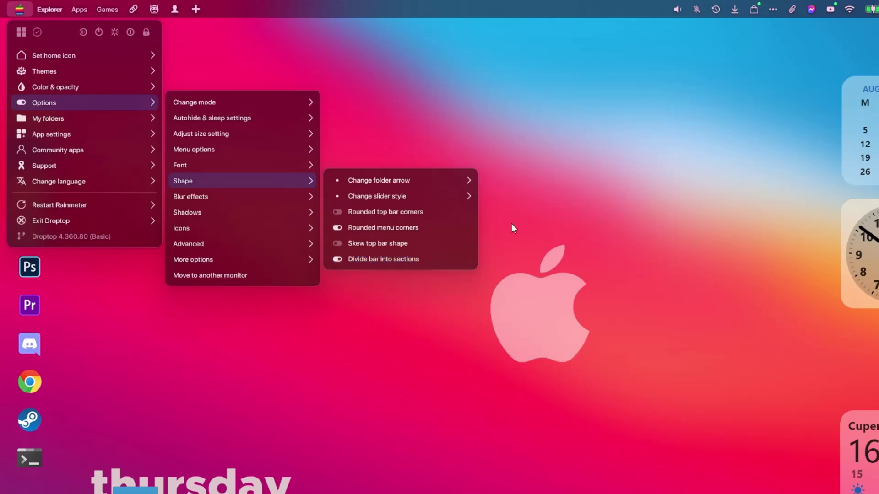
pyautogui.click(535, 131)
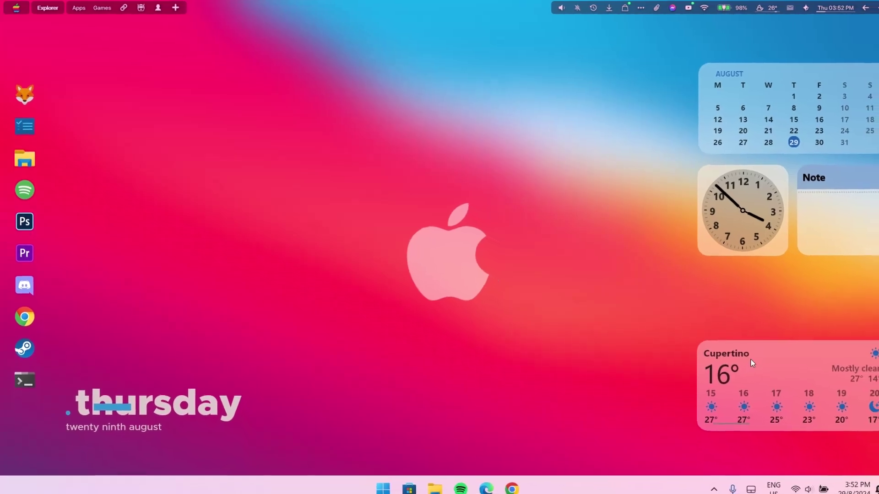
# - Set the uWidgets weather widget's location to London, United Kingdom
pyautogui.rightClick(756, 345)
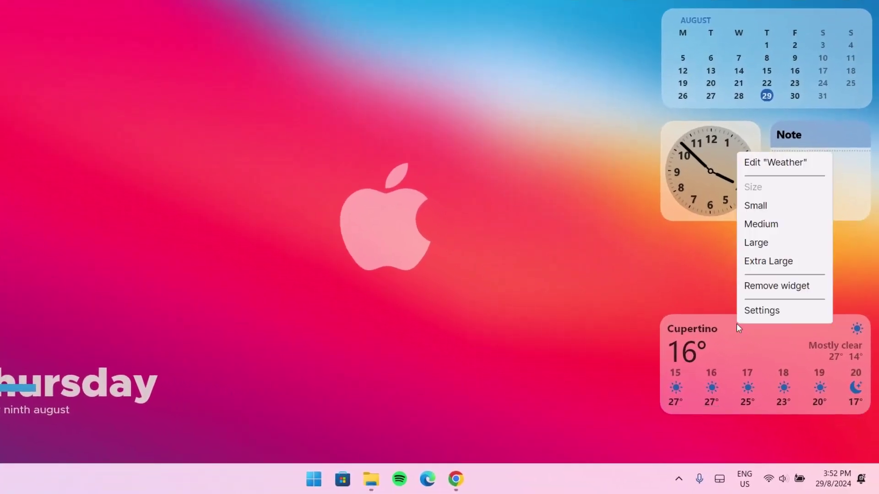
pyautogui.click(758, 165)
pyautogui.click(827, 310)
pyautogui.doubleClick(826, 311)
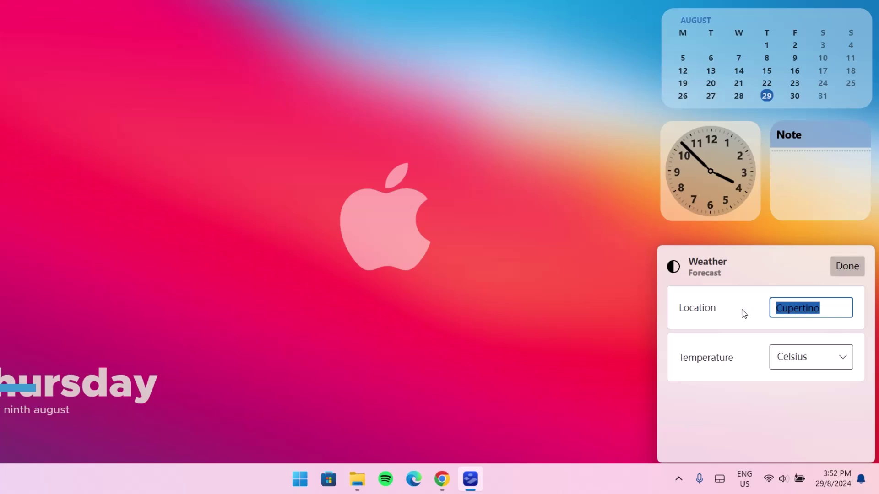
pyautogui.write('London')
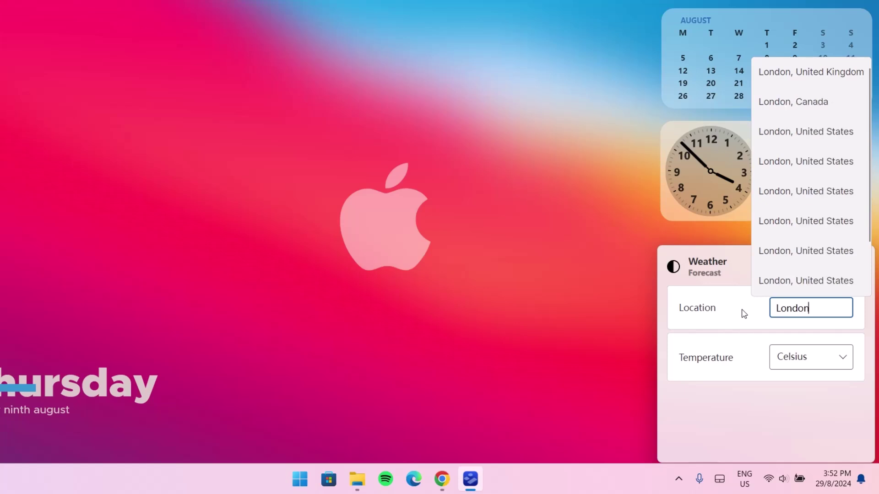
pyautogui.click(837, 67)
pyautogui.click(847, 266)
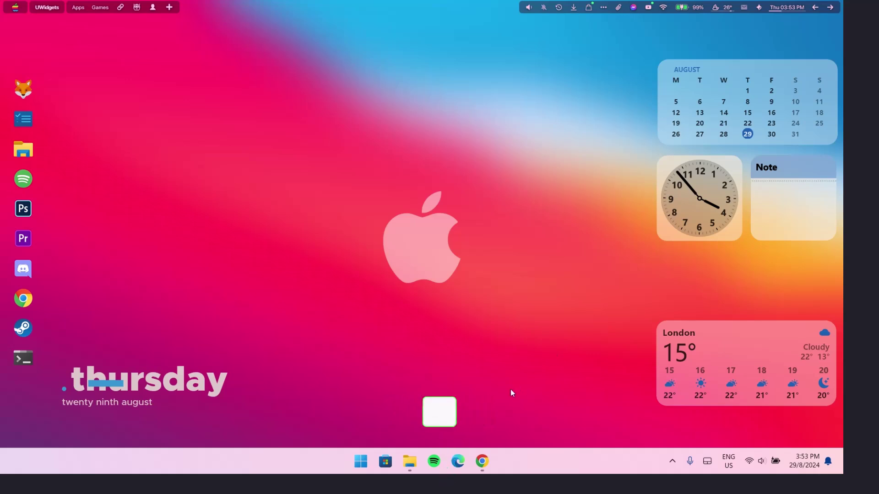
# - Open the Microsoft Store and search for translucenttb
pyautogui.click(386, 463)
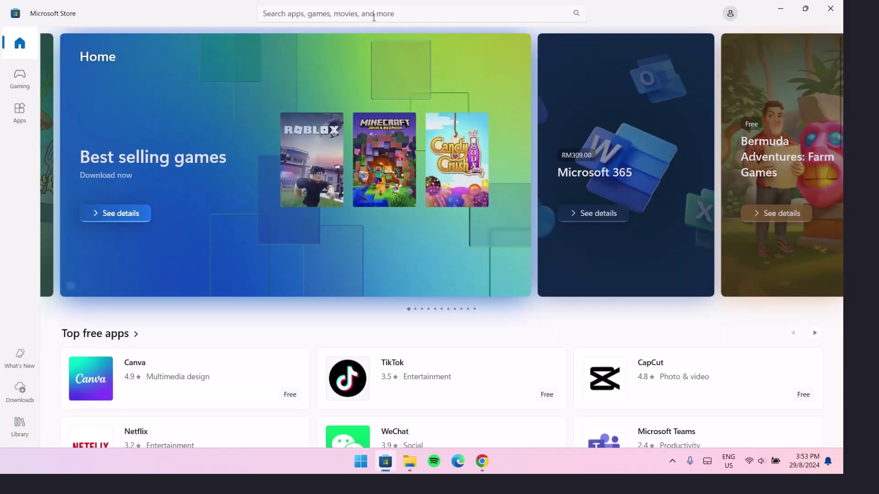
pyautogui.click(374, 17)
pyautogui.write('trans')
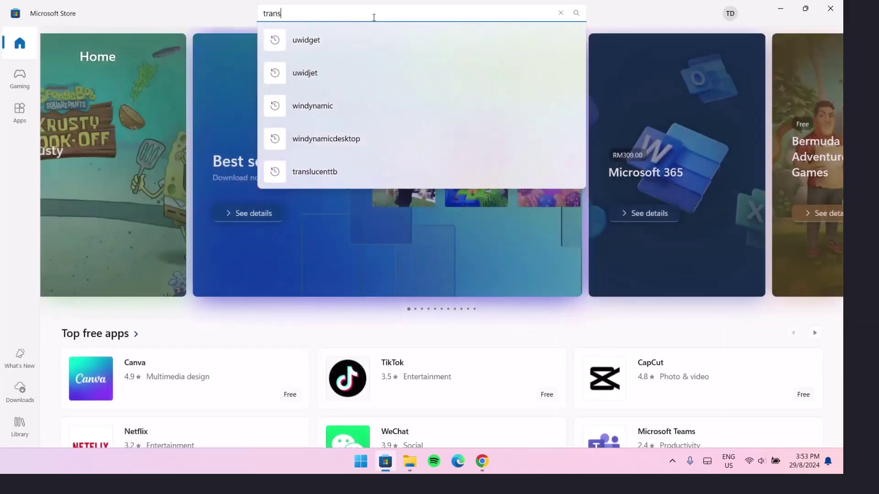
pyautogui.write('lucent')
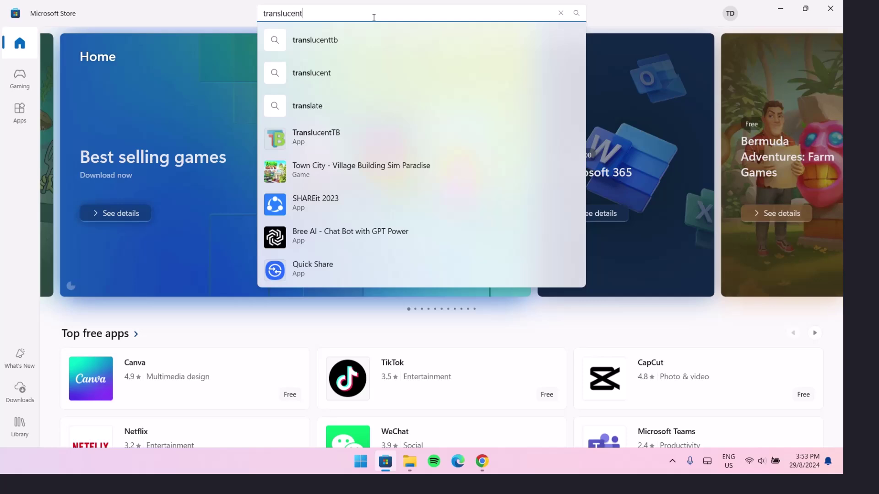
pyautogui.write('tb')
pyautogui.click(326, 70)
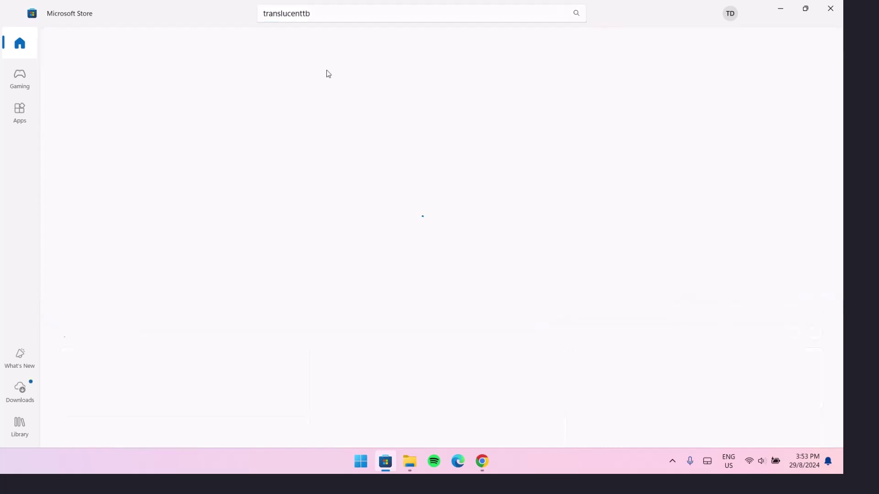
# - Install and launch TranslucentTB, dismiss its notification, and close the Microsoft Store
pyautogui.click(147, 221)
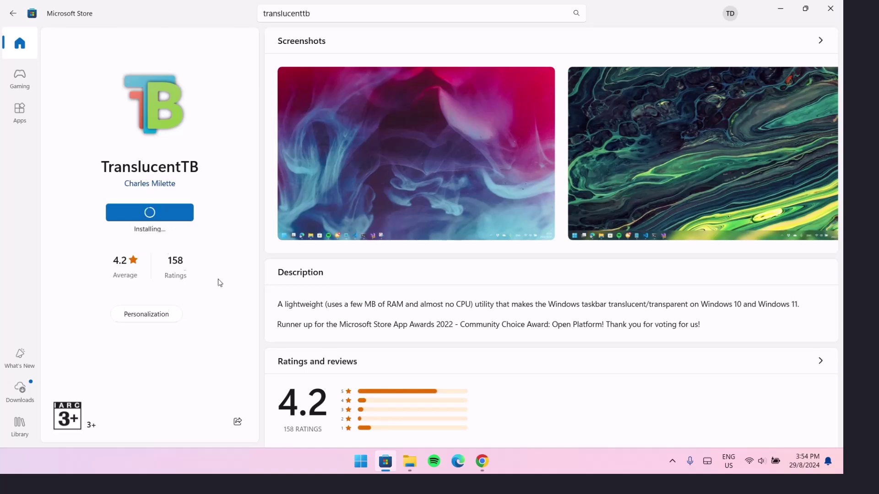
pyautogui.click(182, 222)
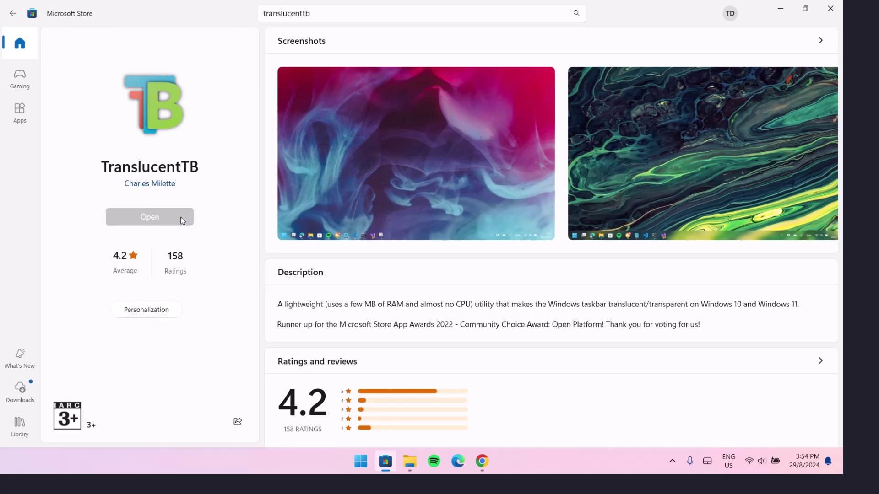
pyautogui.click(509, 345)
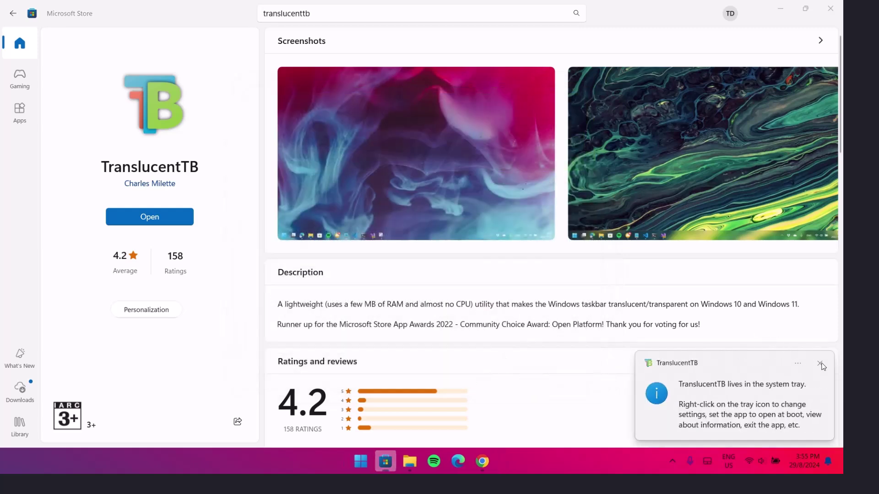
pyautogui.click(819, 365)
pyautogui.click(830, 9)
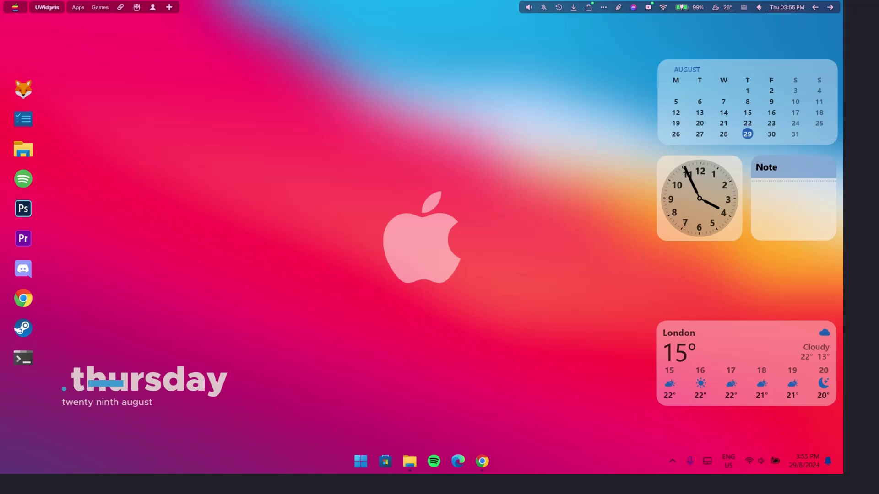
# - Set TranslucentTB's desktop taskbar style to Acrylic
pyautogui.moveTo(481, 461)
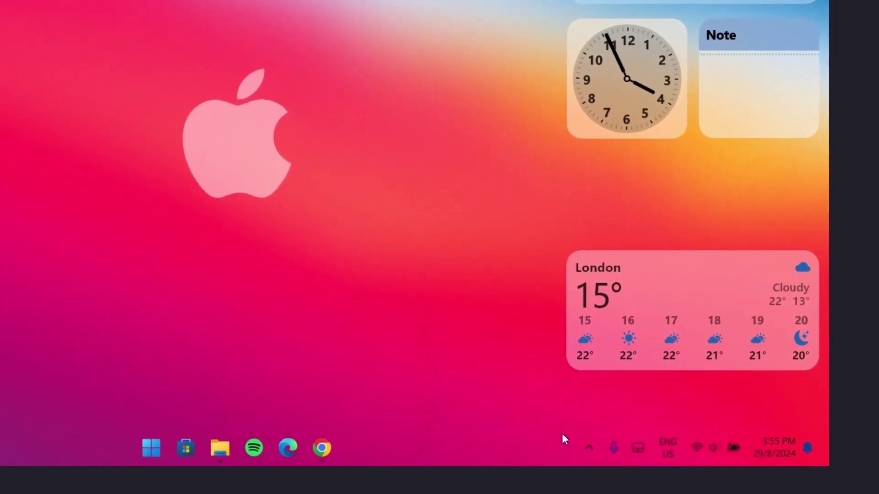
pyautogui.click(585, 447)
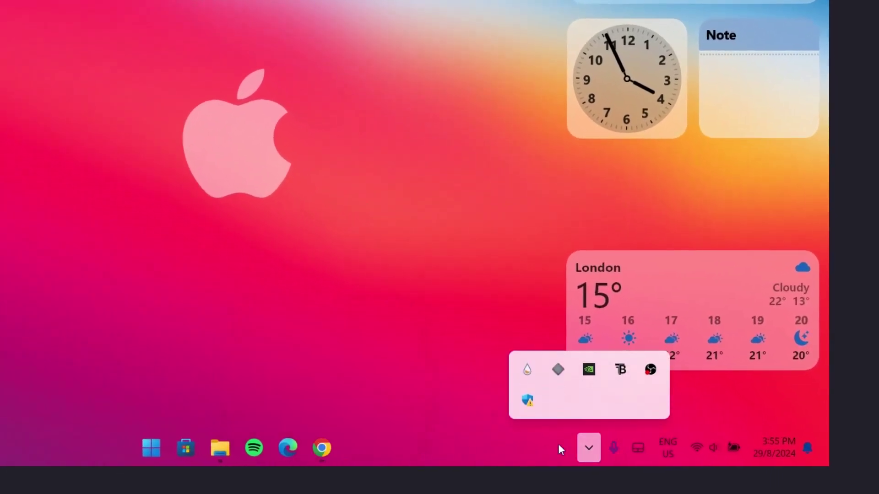
pyautogui.rightClick(622, 371)
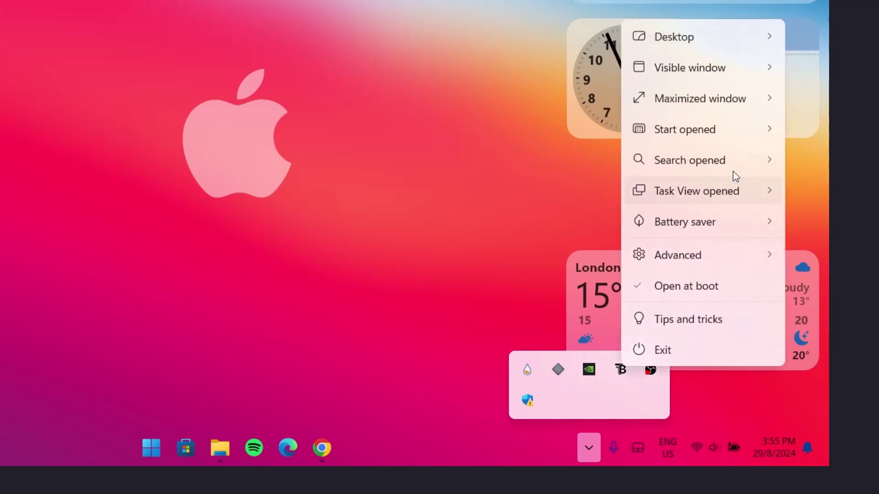
pyautogui.moveTo(731, 41)
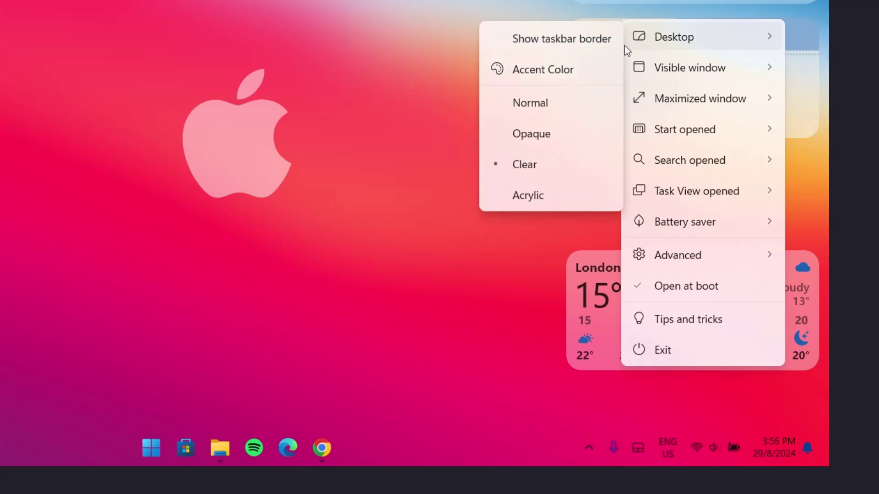
pyautogui.click(522, 195)
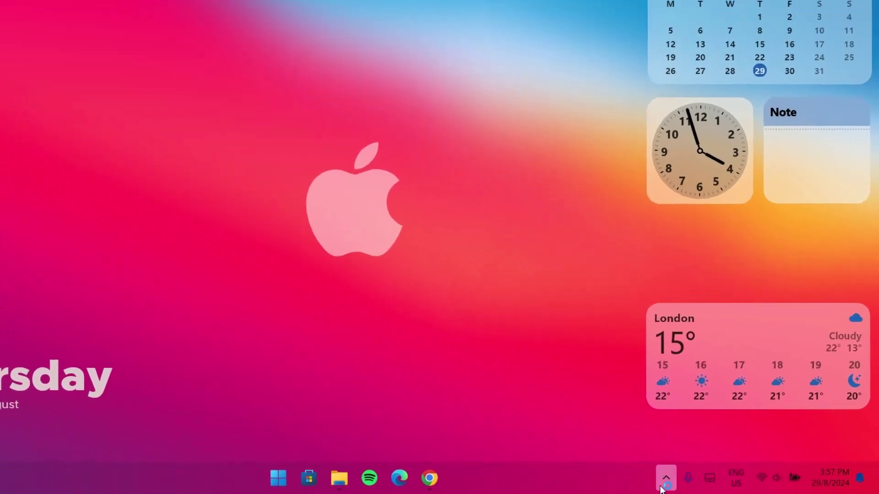
# - Enable opening TranslucentTB at boot
pyautogui.click(700, 481)
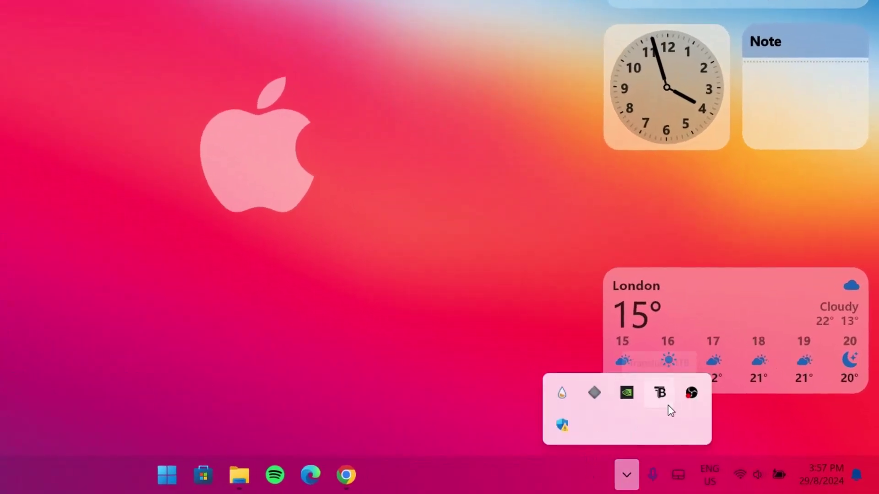
pyautogui.rightClick(659, 393)
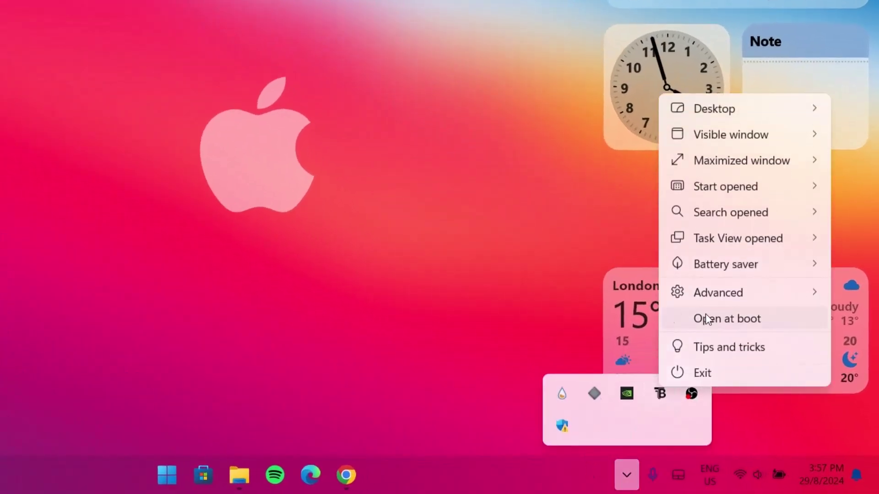
pyautogui.click(726, 318)
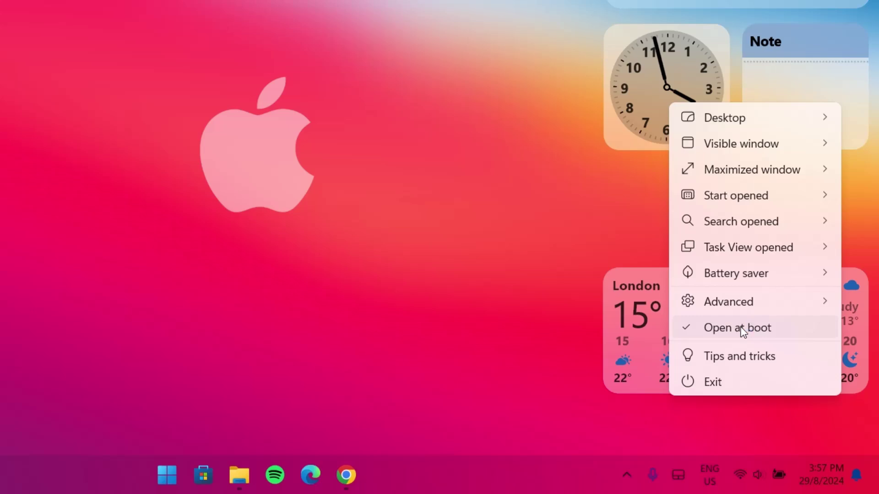
pyautogui.click(556, 442)
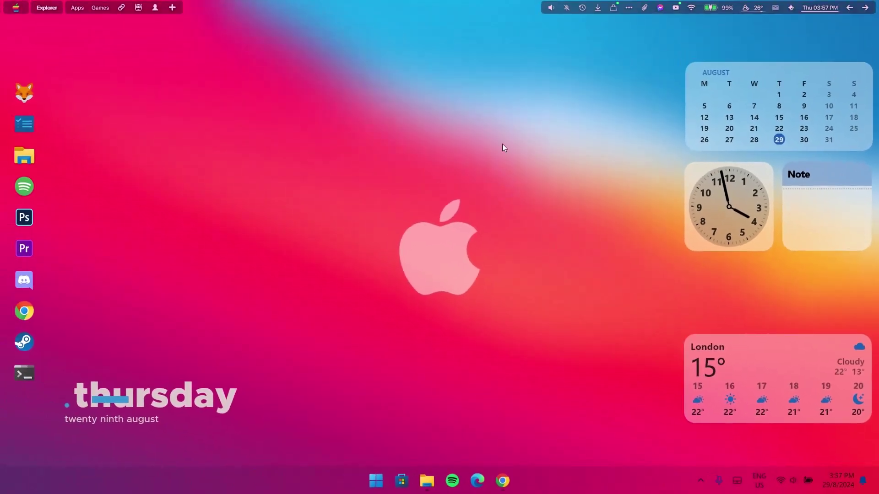
# - Open the Windows color personalization settings, choose the Custom color mode, and set the default Windows mode to Dark
pyautogui.rightClick(501, 145)
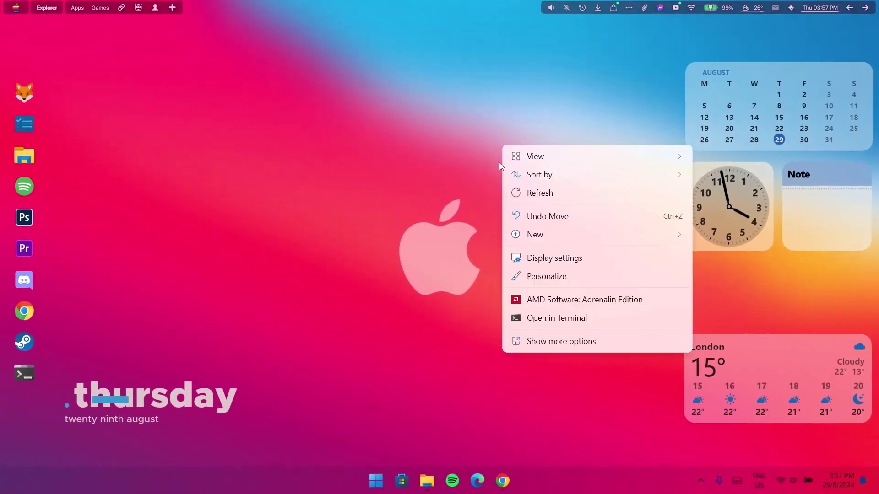
pyautogui.click(544, 277)
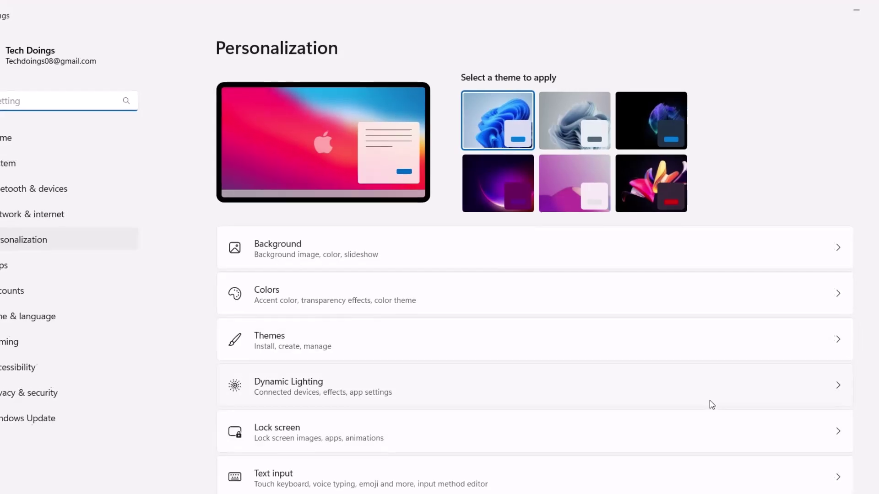
pyautogui.click(492, 297)
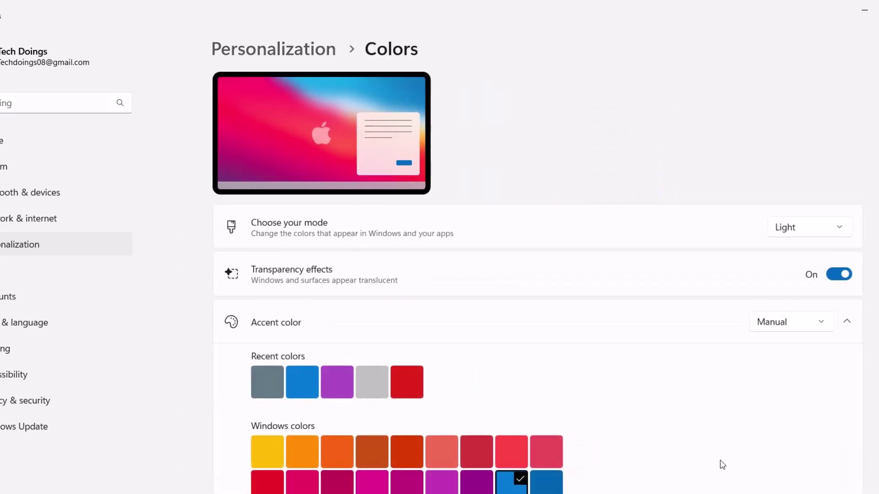
pyautogui.click(840, 229)
pyautogui.click(804, 279)
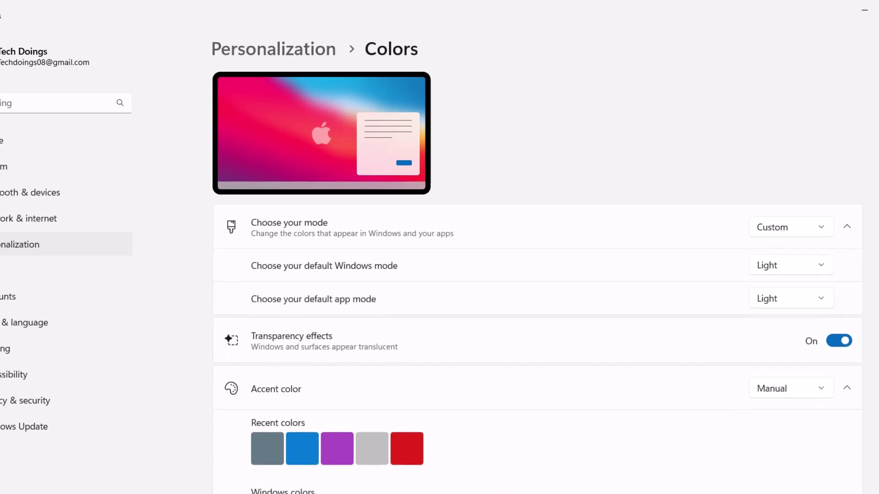
pyautogui.click(823, 267)
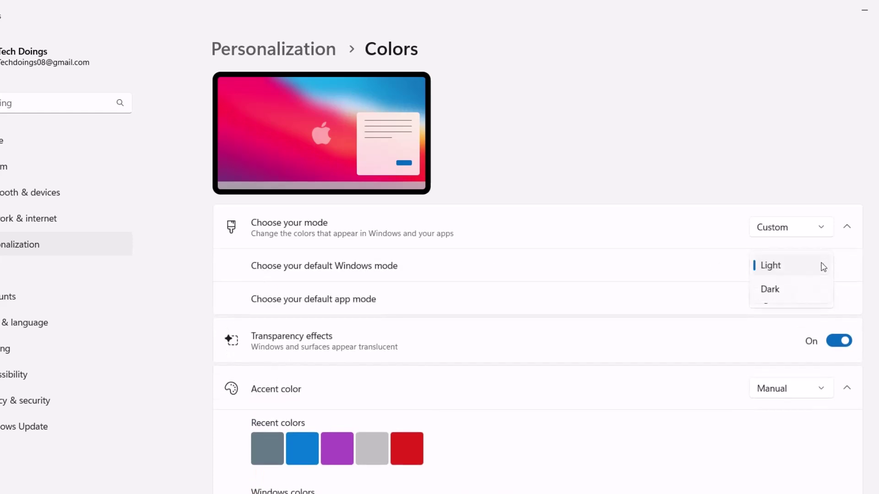
pyautogui.click(775, 293)
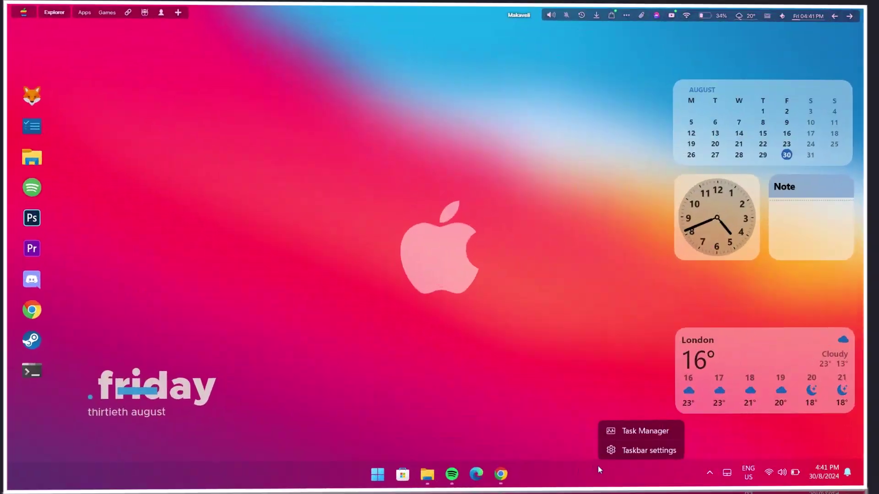
# - Open Task Manager, maximize its window, and end the uWidgets process
pyautogui.click(628, 431)
pyautogui.doubleClick(394, 53)
pyautogui.scroll(-15, 147, 249)
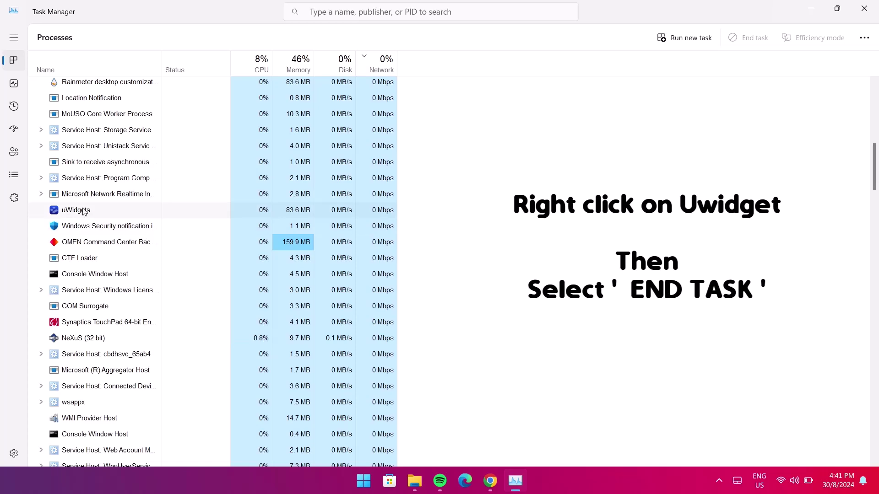
pyautogui.scroll(1, 84, 212)
pyautogui.rightClick(92, 227)
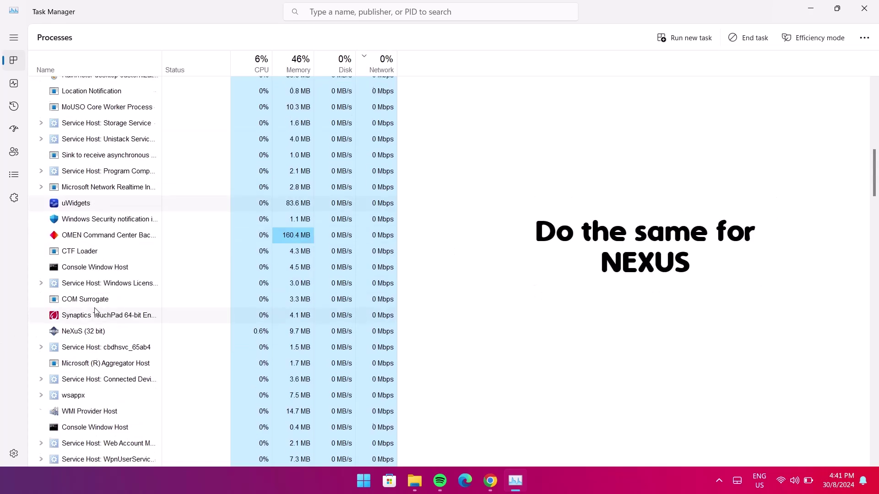
# - End the NeXuS (32 bit) process in Task Manager
pyautogui.scroll(-3, 74, 284)
pyautogui.rightClick(62, 255)
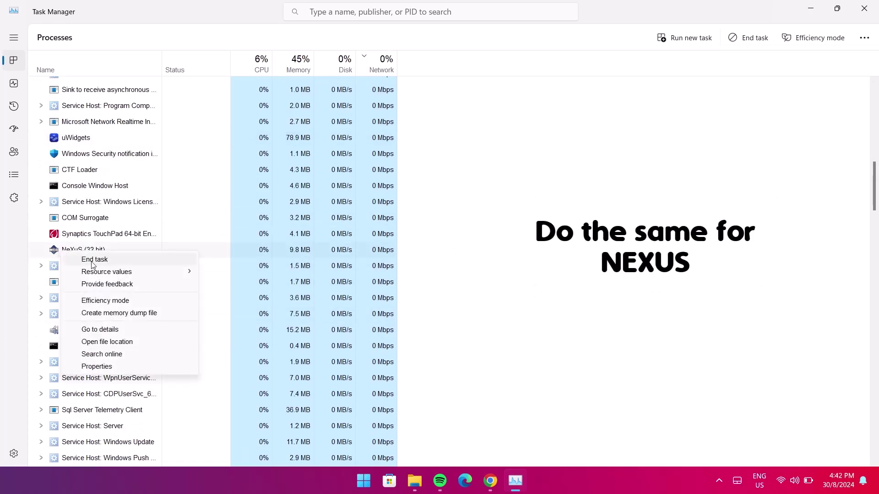
pyautogui.click(93, 259)
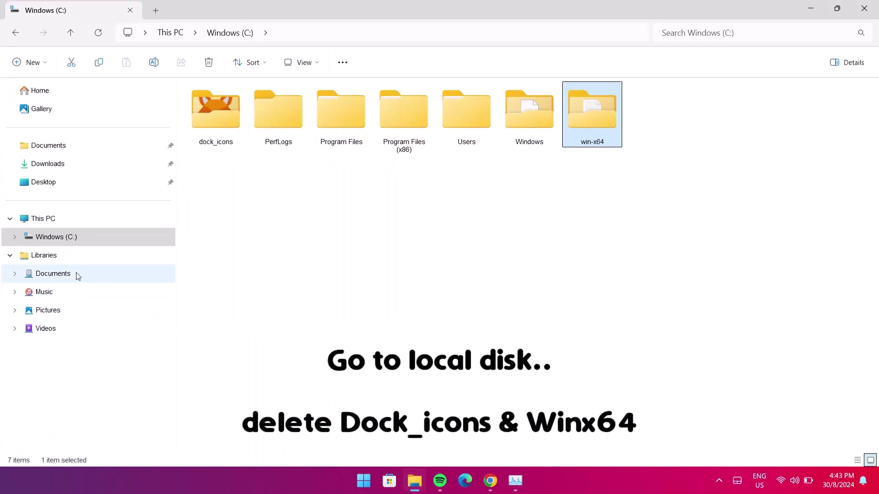
# - Open the Windows (C:) drive in File Explorer and clear the selection of the win-x64 folder
pyautogui.click(56, 237)
pyautogui.click(283, 236)
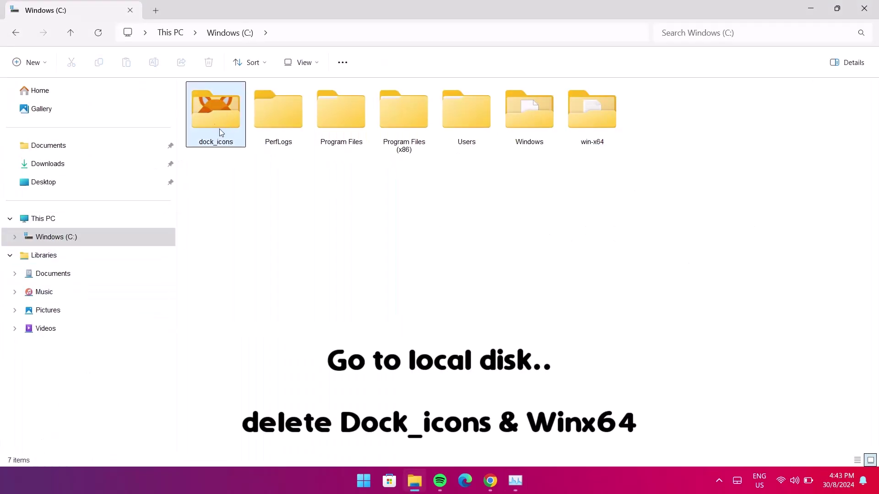